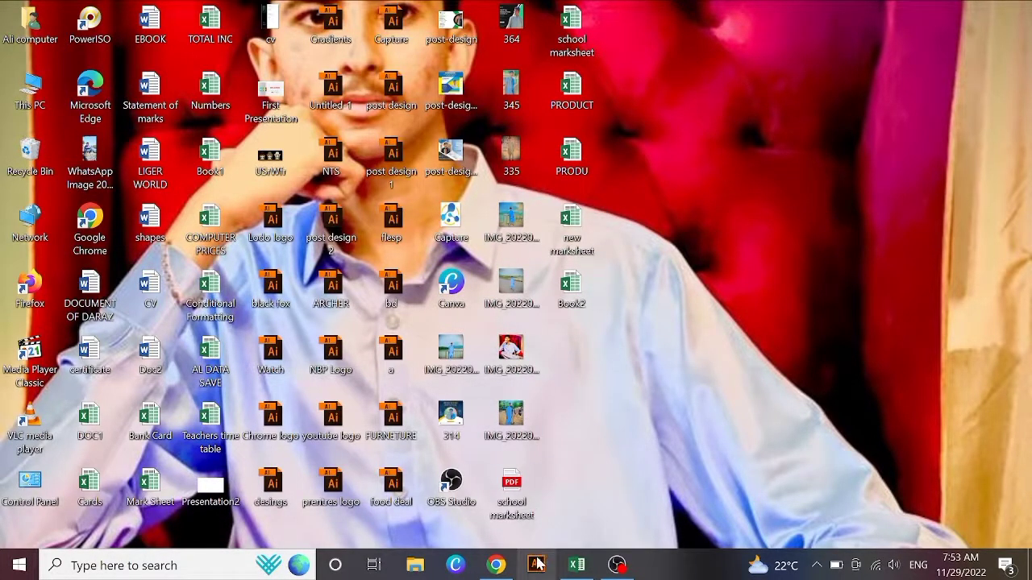
# Step: In a blank workbook, enter headers Sr. No, Name, English, Maths, Science, Urdu, Chemistry across D4:J4
pyautogui.click(577, 565)
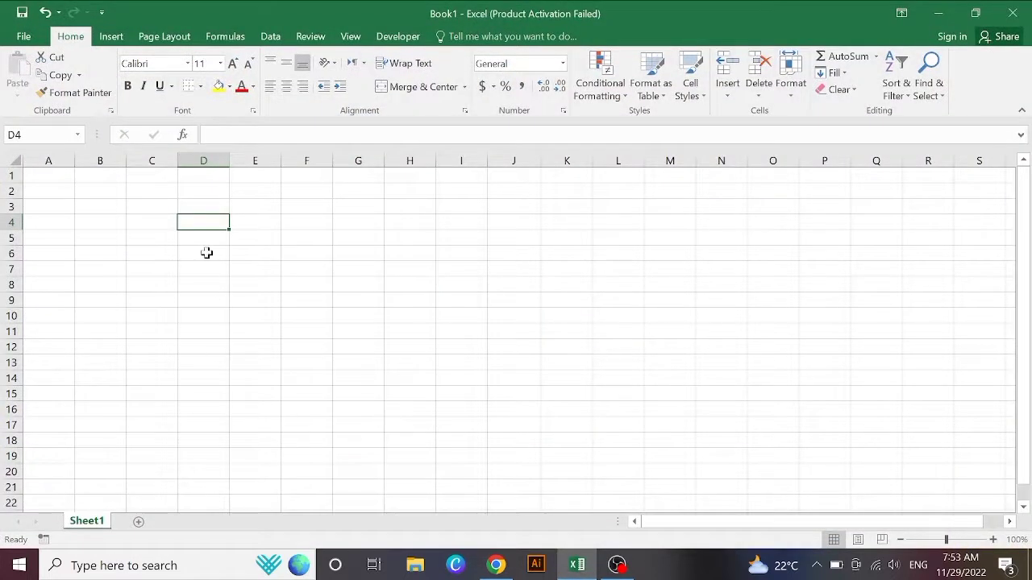
pyautogui.write('Sr. N')
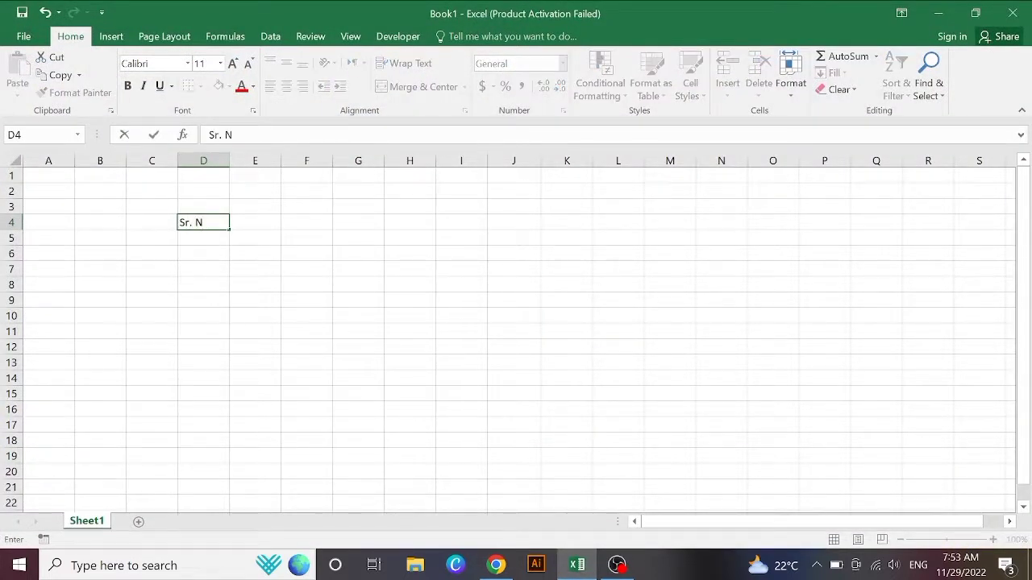
pyautogui.press('Tab')
pyautogui.write('Name')
pyautogui.press('Tab')
pyautogui.write('English')
pyautogui.press('Tab')
pyautogui.write('Maths')
pyautogui.press('Tab')
pyautogui.write('Science')
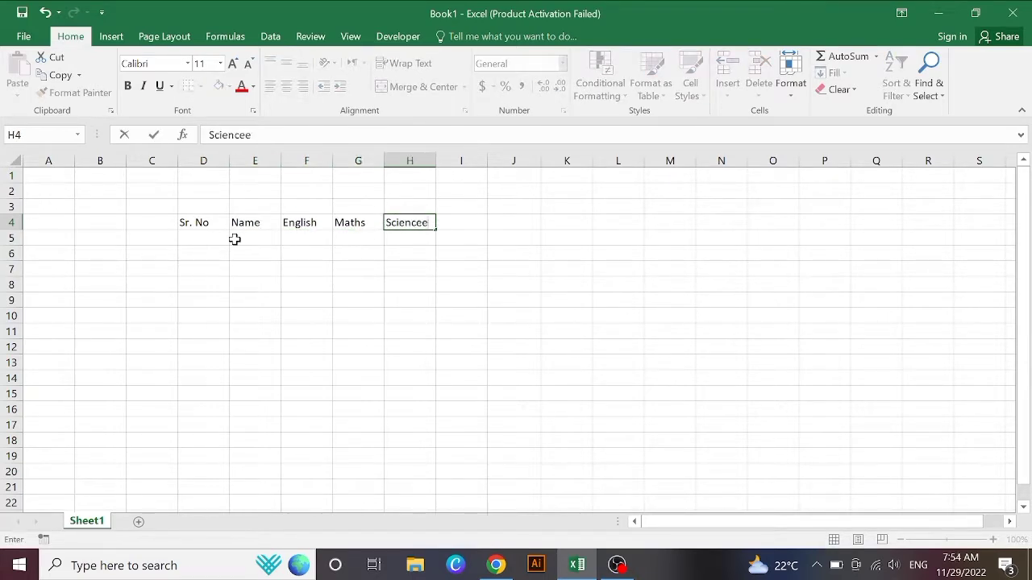
pyautogui.press('Tab')
pyautogui.write('Urdu')
pyautogui.press('Tab')
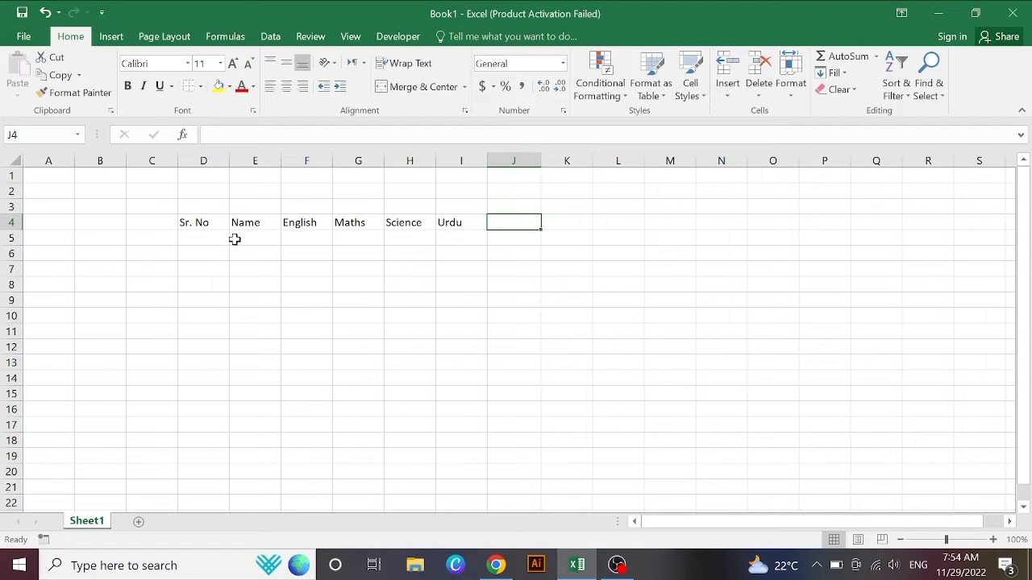
pyautogui.write('Chemistry')
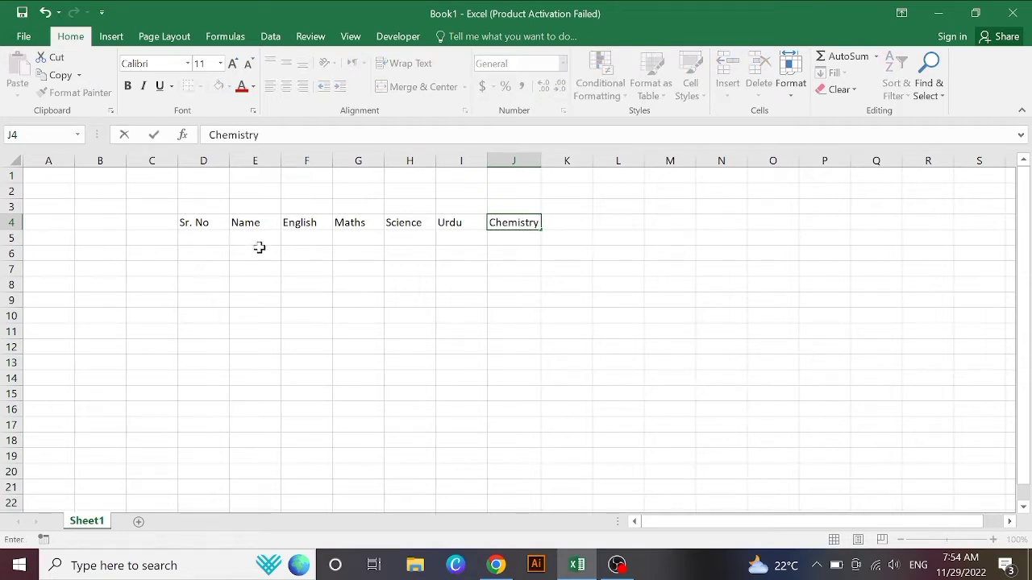
# Step: Fill serial numbers 1–10 down D5:D14 as a series, deleting the extra 11 in D15
pyautogui.click(206, 242)
pyautogui.write('1')
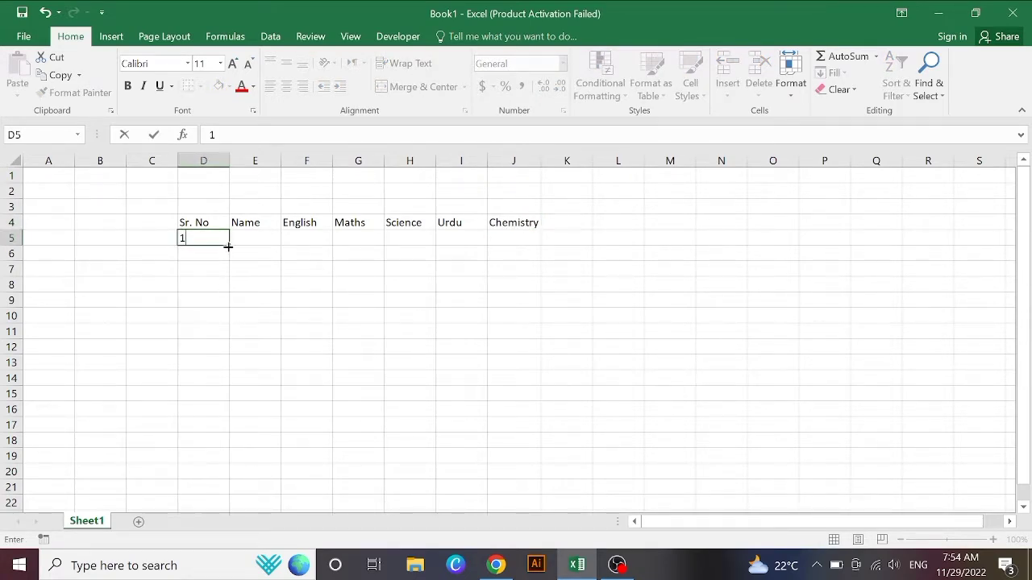
pyautogui.click(354, 241)
pyautogui.click(201, 237)
pyautogui.moveTo(230, 246); pyautogui.dragTo(225, 402)
pyautogui.click(240, 412)
pyautogui.click(258, 446)
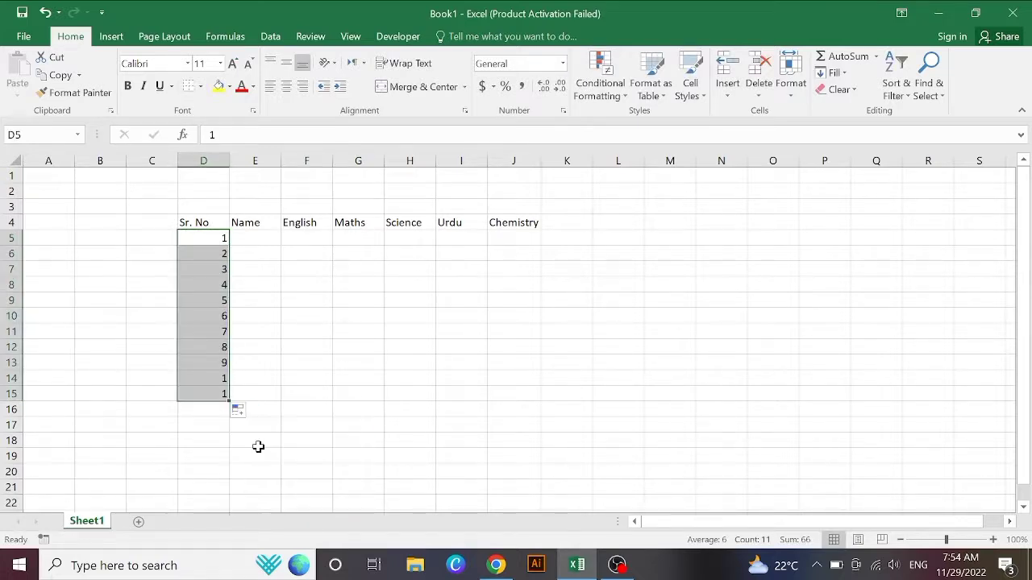
pyautogui.click(213, 393)
pyautogui.press('BackSpace')
pyautogui.click(254, 236)
pyautogui.click(299, 244)
pyautogui.click(246, 236)
# Step: Enter the first four student names in E5:E8, fixing the lowercase fourth name
pyautogui.write('Abdullah')
pyautogui.press('Return')
pyautogui.write('Rehan')
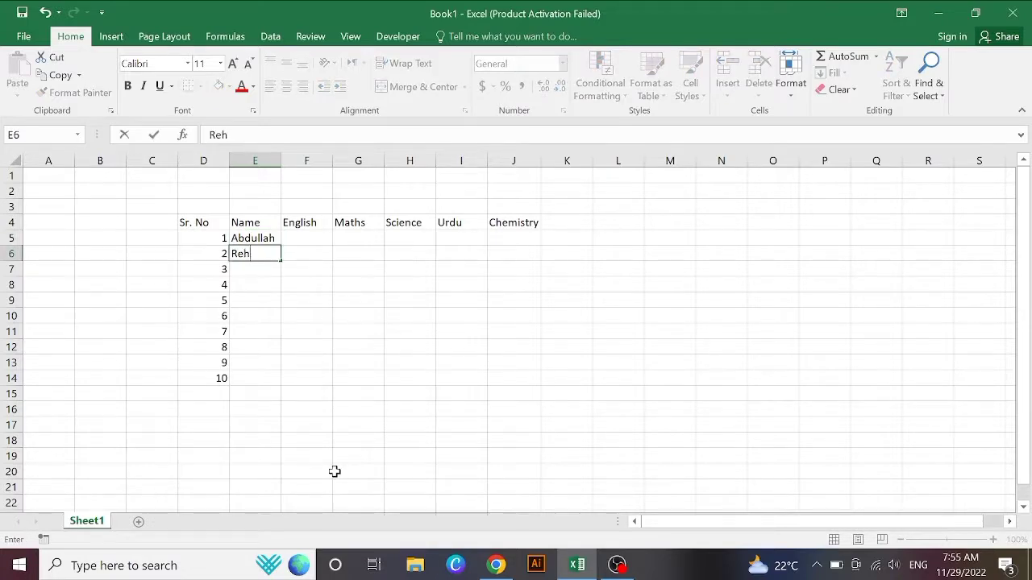
pyautogui.press('Return')
pyautogui.press('Return')
pyautogui.write('ayan')
pyautogui.press('BackSpace')
pyautogui.press('BackSpace')
pyautogui.press('BackSpace')
pyautogui.press('BackSpace')
pyautogui.write('Ayan')
pyautogui.press('Return')
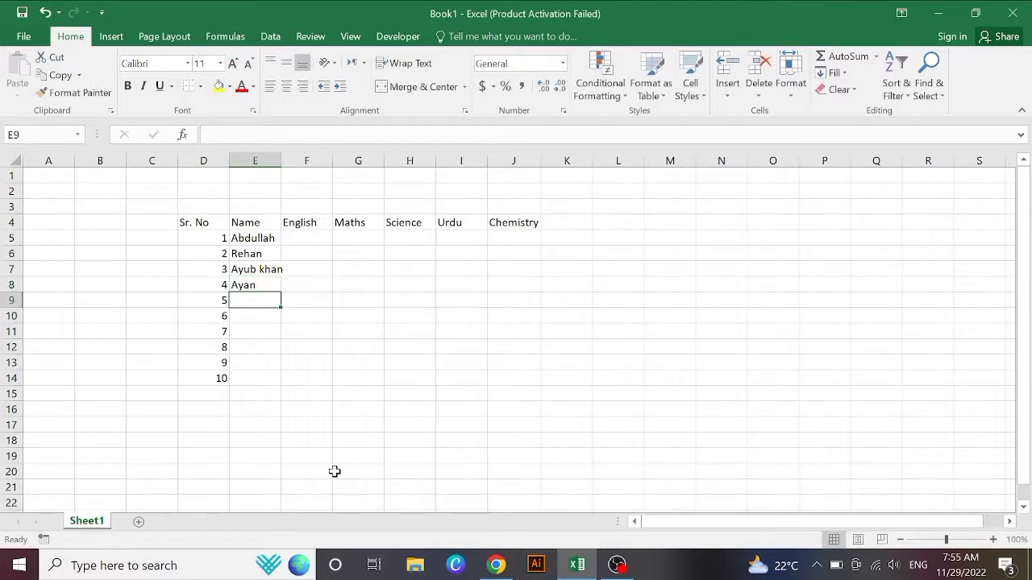
# Step: Enter the next student names in E9:E12 and clear the mistyped entry in E13
pyautogui.write('Tanveer')
pyautogui.press('Return')
pyautogui.write('Ahmed')
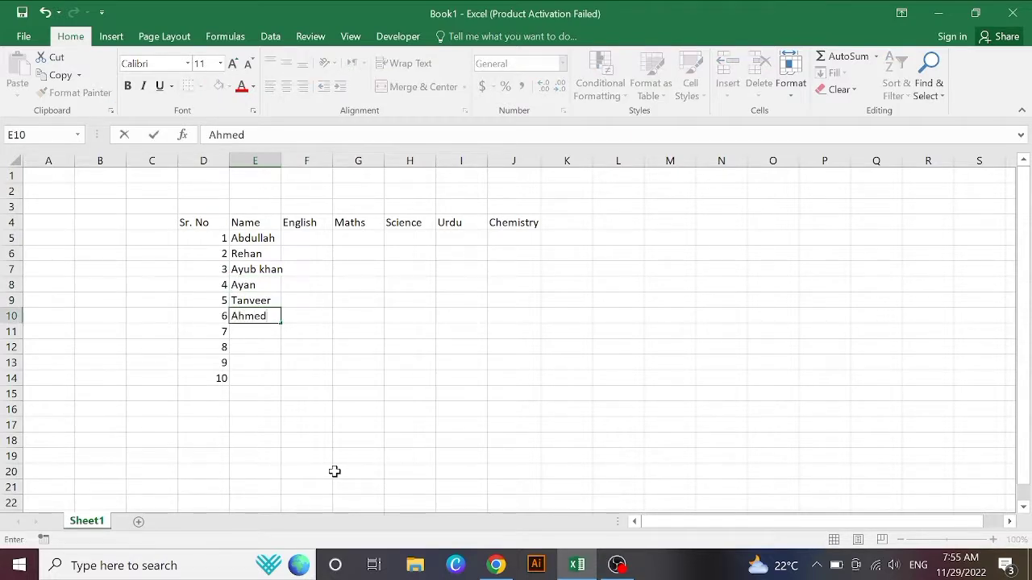
pyautogui.press('Return')
pyautogui.write('Umer')
pyautogui.press('Return')
pyautogui.write('Waqar')
pyautogui.press('Return')
pyautogui.write('Umair')
pyautogui.press('BackSpace')
pyautogui.press('BackSpace')
pyautogui.press('BackSpace')
pyautogui.press('BackSpace')
pyautogui.press('BackSpace')
pyautogui.press('Return')
# Step: Enter the last student name in E14, then row 5 marks 86, 79, 90, 85, 88
pyautogui.write('Umais')
pyautogui.click(298, 240)
pyautogui.write('86')
pyautogui.press('Tab')
pyautogui.write('79')
pyautogui.press('Tab')
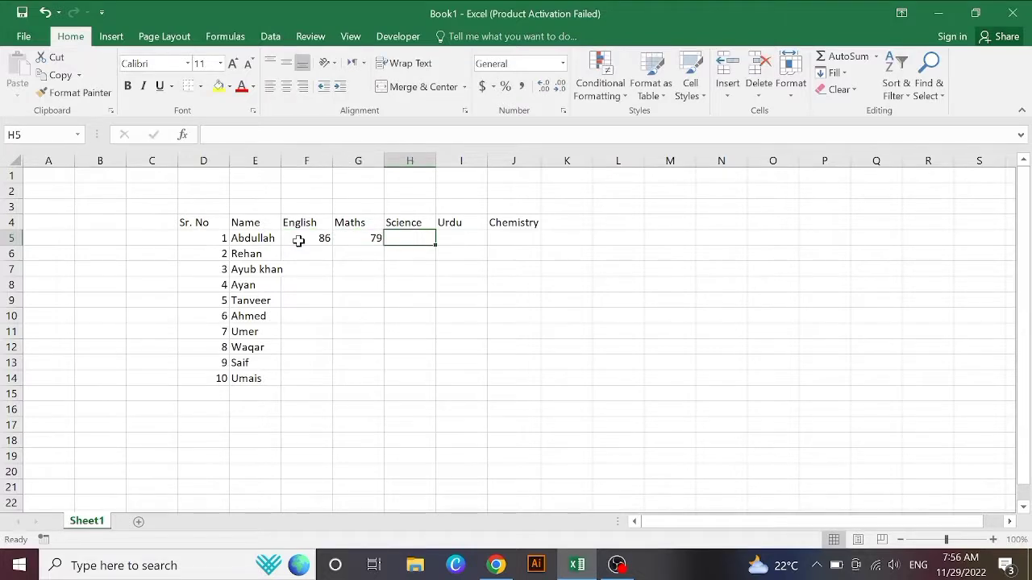
pyautogui.write('90')
pyautogui.press('Tab')
pyautogui.write('85')
pyautogui.press('Tab')
pyautogui.write('98')
pyautogui.write('88')
pyautogui.press('Return')
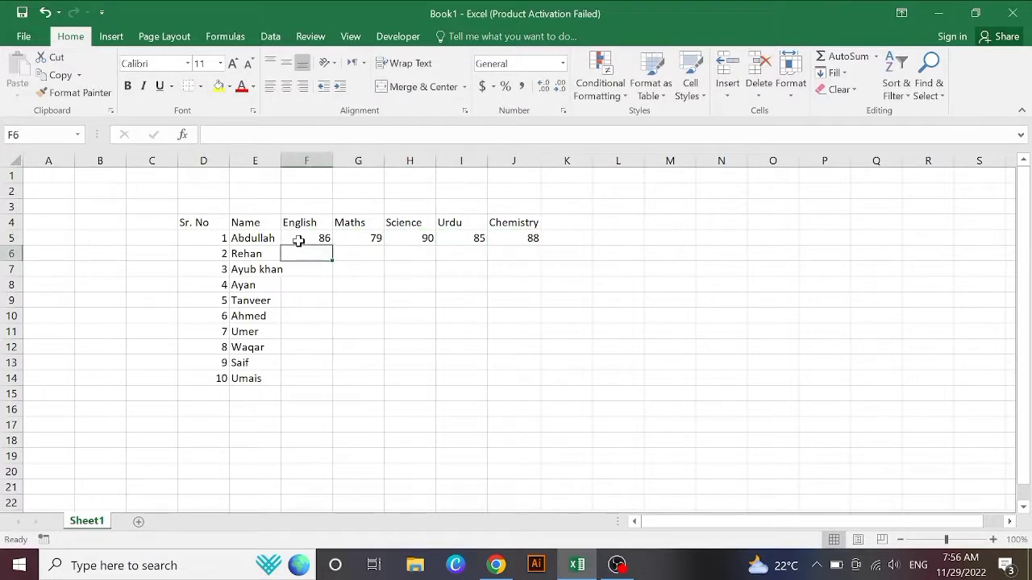
# Step: Enter row 6 marks 73, 96, 89, 75, 69
pyautogui.write('73')
pyautogui.press('Tab')
pyautogui.write('96')
pyautogui.press('Tab')
pyautogui.write('89')
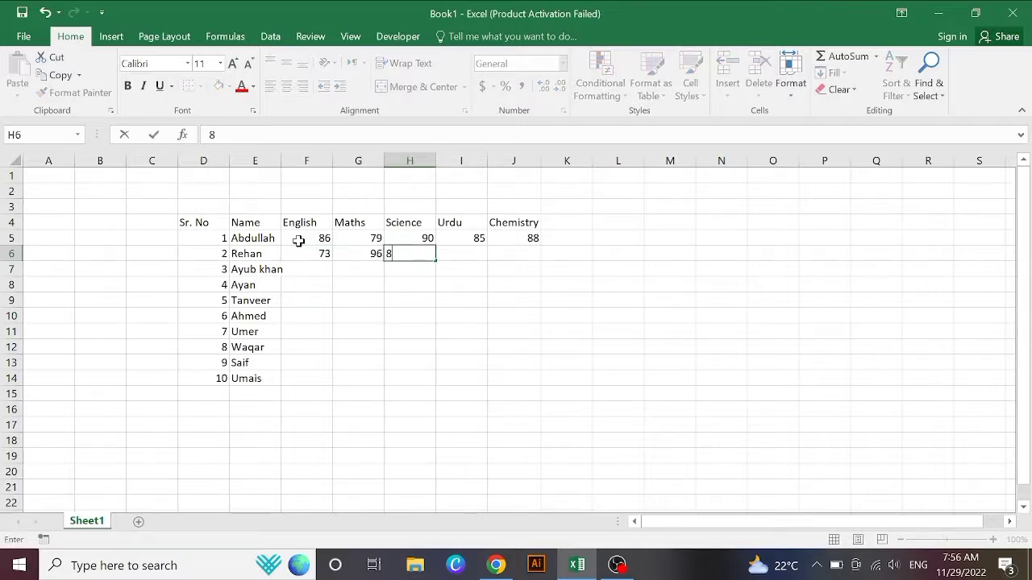
pyautogui.press('Tab')
pyautogui.write('75')
pyautogui.press('Tab')
pyautogui.write('69')
pyautogui.press('Return')
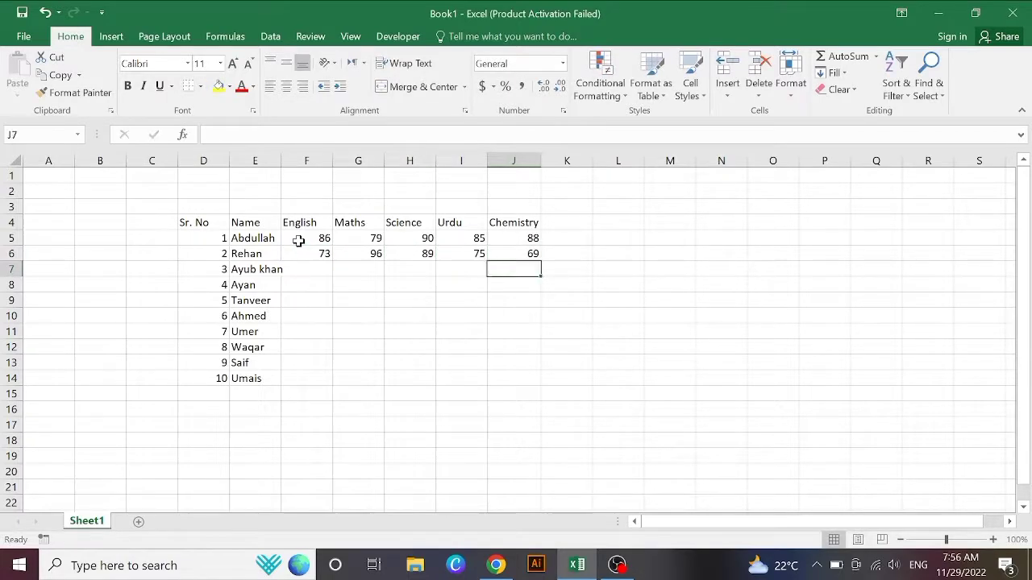
# Step: Enter row 7 marks 87, 60, 59, 89, 90
pyautogui.write('87')
pyautogui.press('Tab')
pyautogui.write('60')
pyautogui.press('Tab')
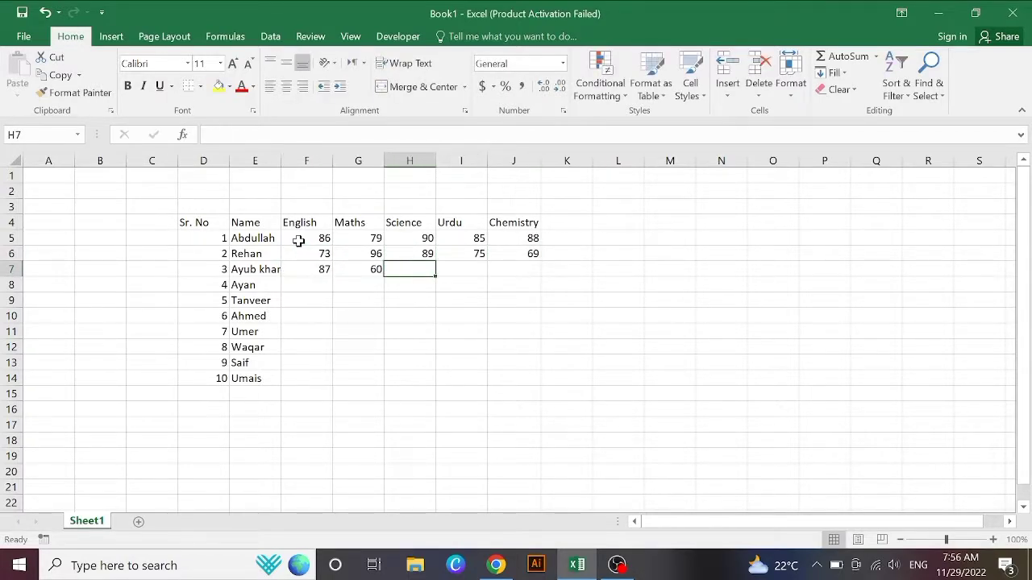
pyautogui.write('59')
pyautogui.press('Tab')
pyautogui.write('89')
pyautogui.press('Tab')
pyautogui.write('90')
pyautogui.press('Return')
# Step: Enter row 8 marks 55, 76, 49, 64, 72
pyautogui.write('55')
pyautogui.press('Tab')
pyautogui.write('76')
pyautogui.press('Tab')
pyautogui.write('49')
pyautogui.press('Tab')
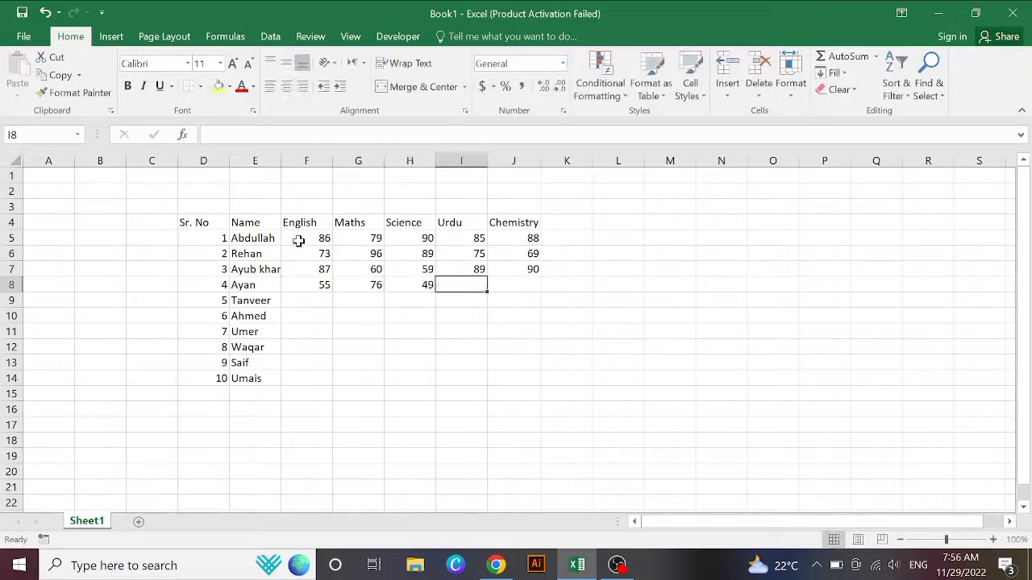
pyautogui.write('64')
pyautogui.press('Tab')
pyautogui.write('72')
pyautogui.press('Return')
# Step: Enter row 9 marks 90, 87, 89, 80, 79, ending at J10
pyautogui.write('90')
pyautogui.press('Tab')
pyautogui.write('87')
pyautogui.press('Tab')
pyautogui.write('89')
pyautogui.press('Tab')
pyautogui.write('80')
pyautogui.press('Tab')
pyautogui.write('7')
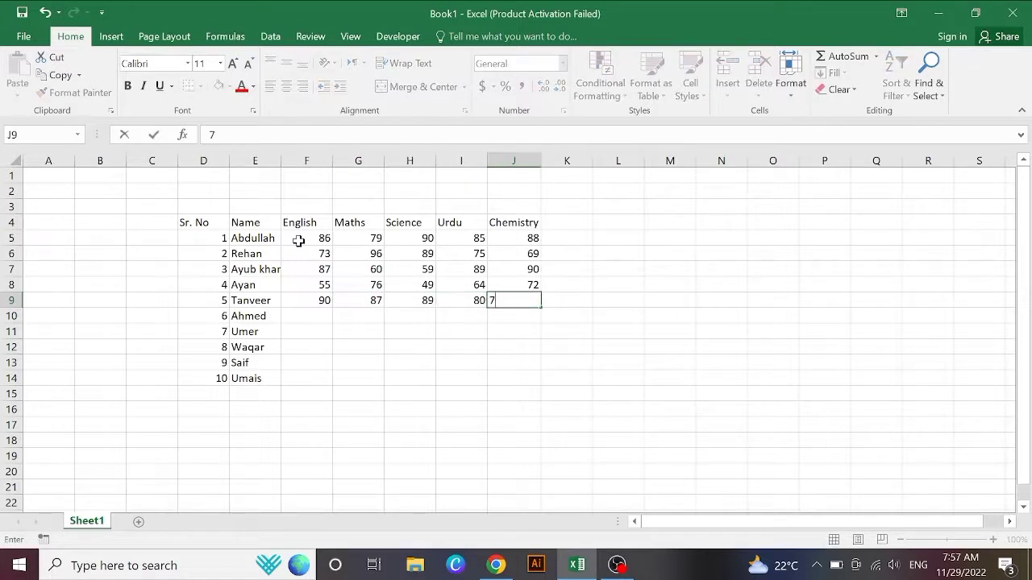
pyautogui.write('9')
pyautogui.press('Down')
pyautogui.press('Left')
pyautogui.press('Left')
pyautogui.press('Left')
pyautogui.press('Right')
pyautogui.press('Right')
pyautogui.press('Right')
pyautogui.scroll(-1, 299, 241)
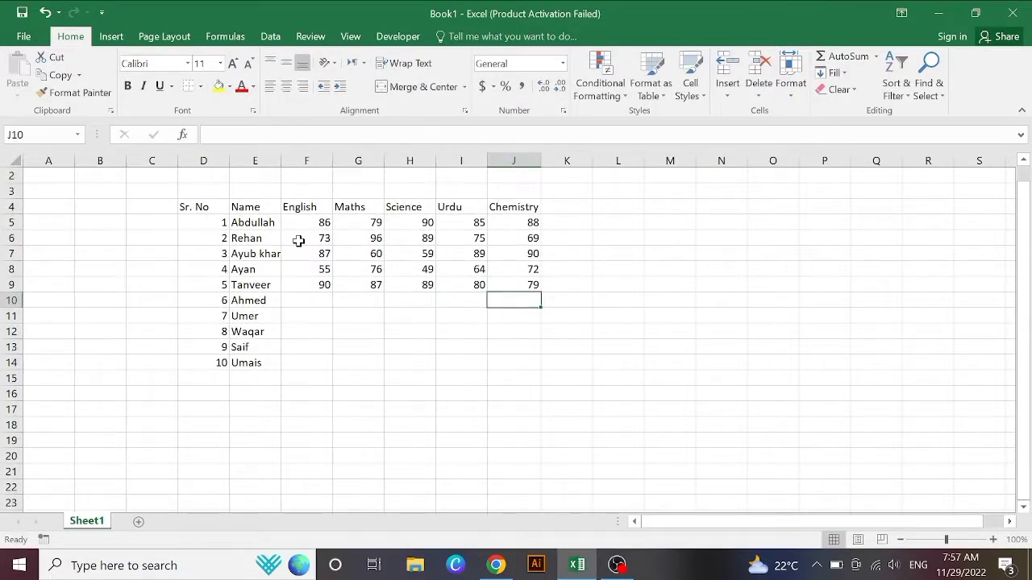
# Step: Enter marks 60, 59, 43, 40, 68, 74, 95, 78 and 56 into the empty cells of F10:J14
pyautogui.write('60')
pyautogui.press('Left')
pyautogui.press('Left')
pyautogui.write('59')
pyautogui.press('Left')
pyautogui.write('43')
pyautogui.press('Left')
pyautogui.write('79')
pyautogui.press('Return')
pyautogui.write('40')
pyautogui.press('Return')
pyautogui.write('68')
pyautogui.press('Return')
pyautogui.write('74')
pyautogui.press('Return')
pyautogui.write('95')
pyautogui.press('Right')
pyautogui.write('7')
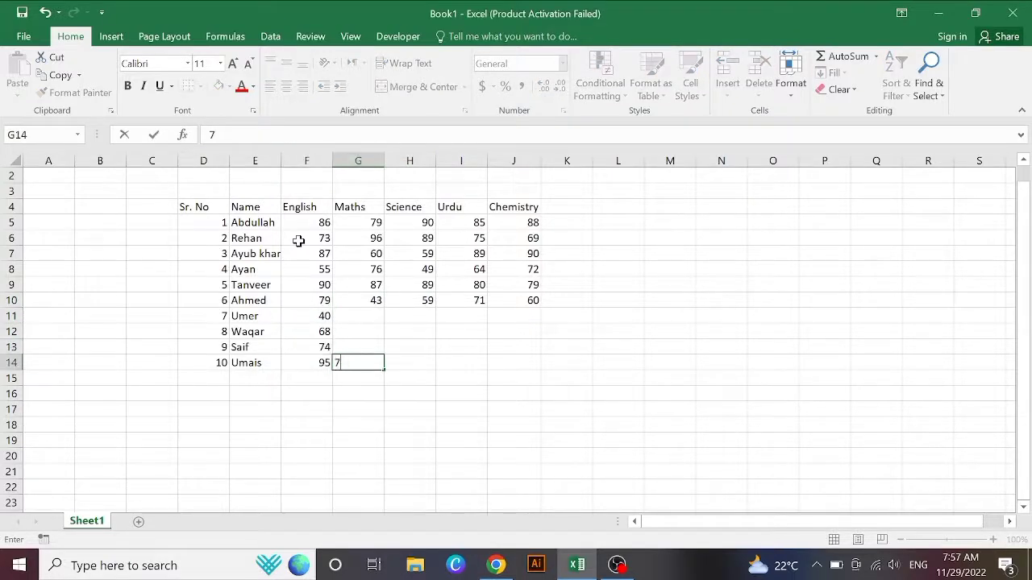
pyautogui.write('8')
pyautogui.press('Right')
pyautogui.write('78')
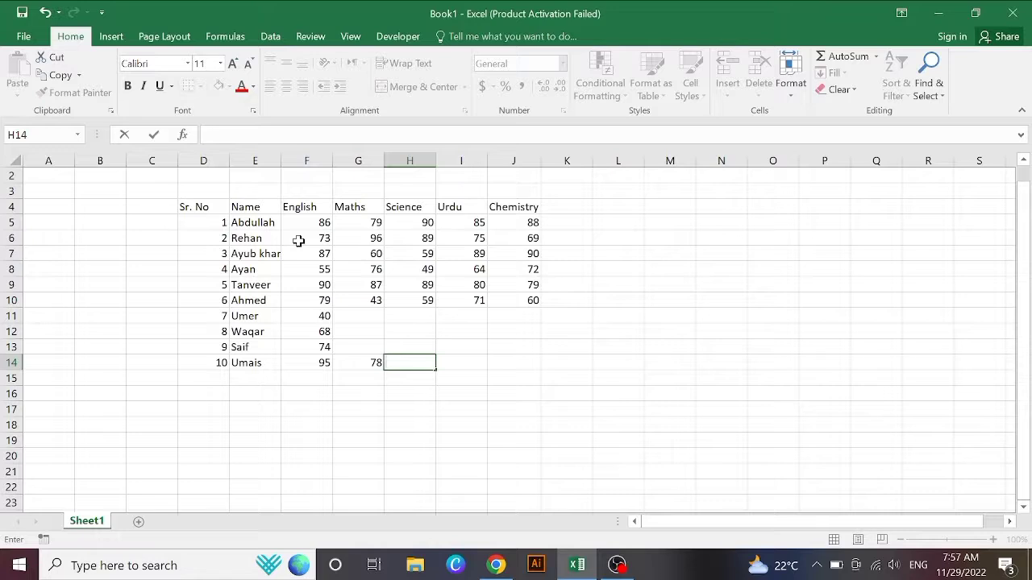
pyautogui.write('56')
pyautogui.press('Up')
# Step: Fill in the remaining marks 67, 54, 87, 34, 56, 34, 62, 81, 58, 46, 74, 64, 39 and 37
pyautogui.write('67')
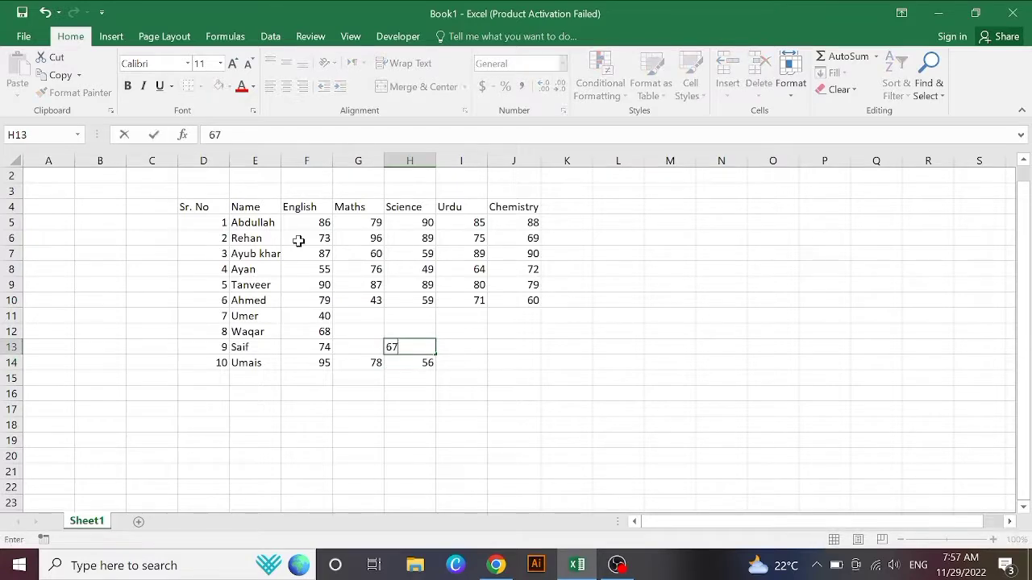
pyautogui.press('Left')
pyautogui.write('54')
pyautogui.press('Up')
pyautogui.write('87')
pyautogui.press('Up')
pyautogui.write('34')
pyautogui.press('Right')
pyautogui.write('56')
pyautogui.press('Right')
pyautogui.write('34')
pyautogui.press('Right')
pyautogui.write('62')
pyautogui.press('Down')
pyautogui.write('81')
pyautogui.press('Left')
pyautogui.write('58')
pyautogui.press('Left')
pyautogui.write('46')
pyautogui.press('Right')
pyautogui.press('Down')
pyautogui.write('74')
pyautogui.press('Down')
pyautogui.write('64')
pyautogui.press('Right')
pyautogui.write('39')
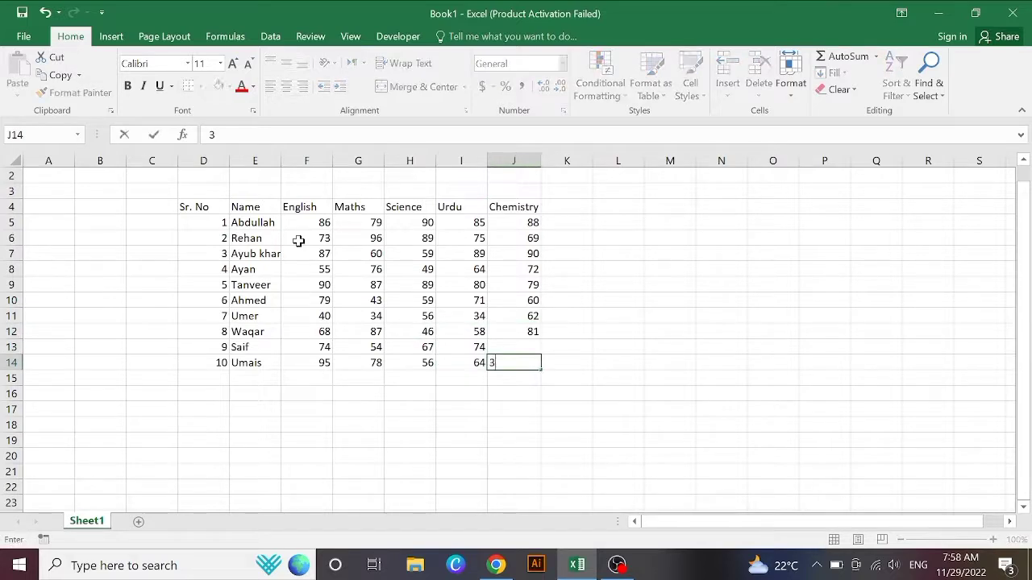
pyautogui.press('Up')
pyautogui.write('37')
pyautogui.click(557, 303)
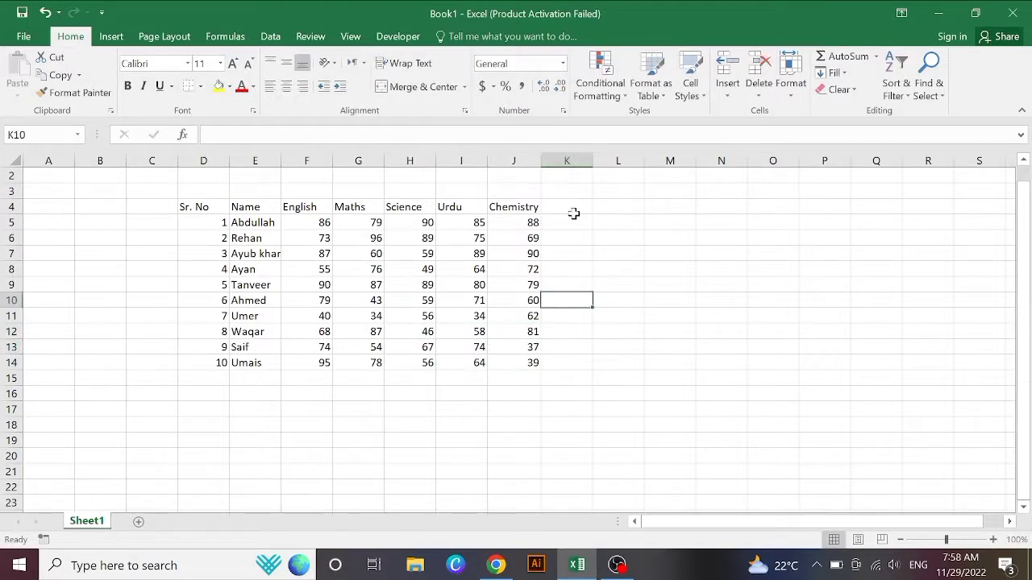
# Step: Move the table D4:J14 down one row so its headers sit in row 5
pyautogui.moveTo(186, 207); pyautogui.dragTo(475, 375)
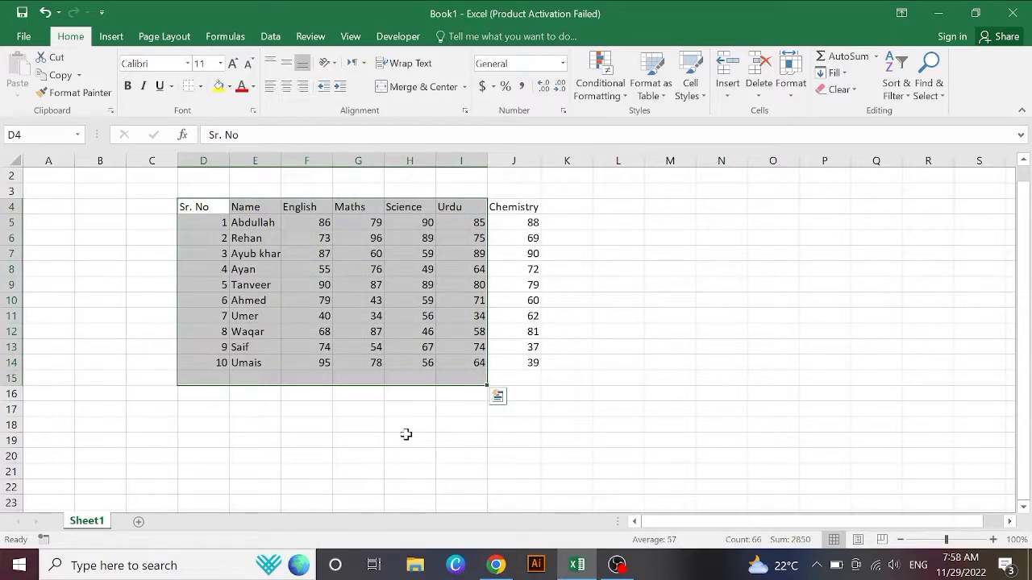
pyautogui.moveTo(408, 440); pyautogui.dragTo(292, 334)
pyautogui.moveTo(196, 207); pyautogui.dragTo(512, 377)
pyautogui.click(594, 344)
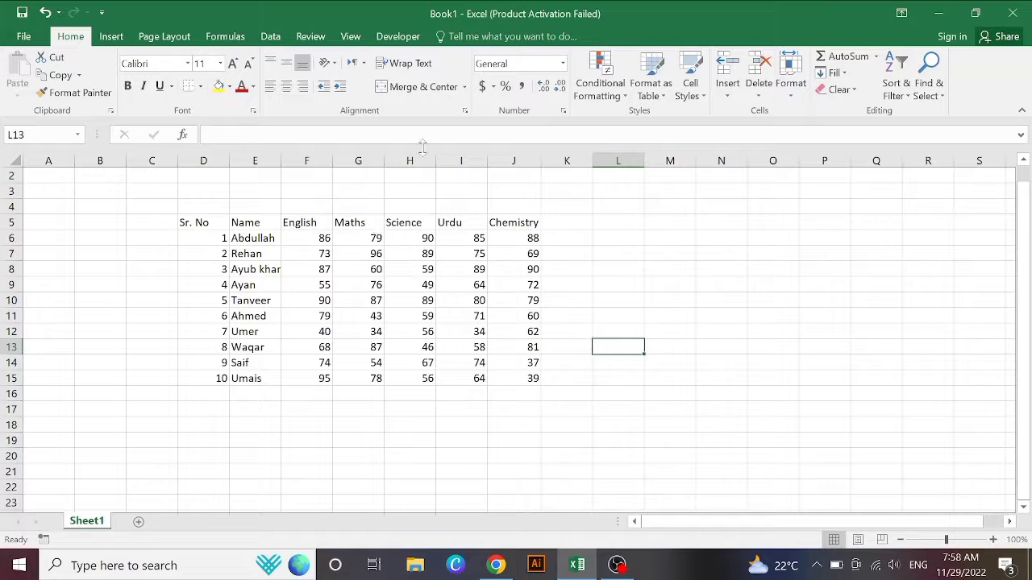
# Step: Head column K 'Total' and enter =SUM(F6:J6) in K6, giving 428
pyautogui.click(571, 222)
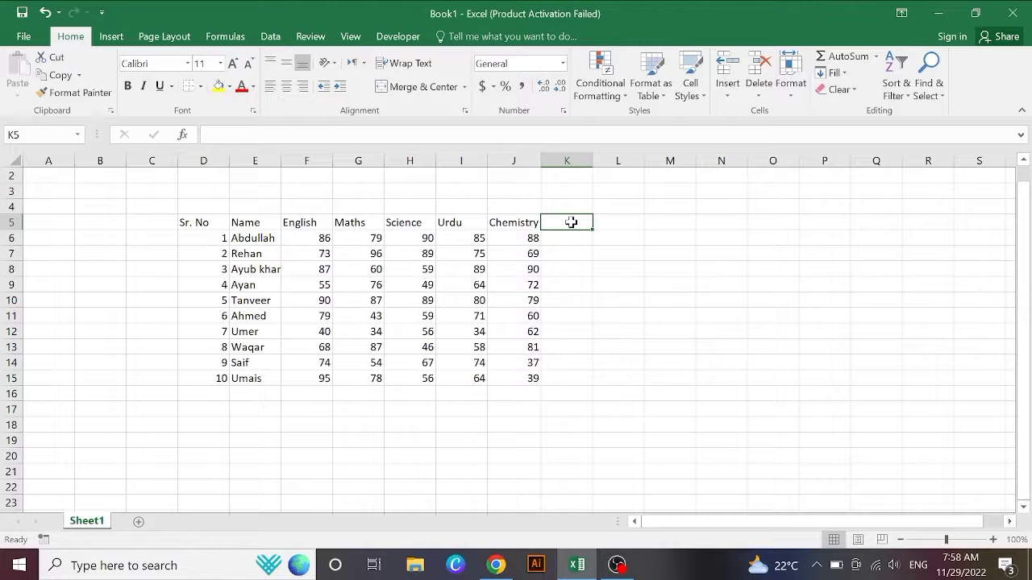
pyautogui.write('tal')
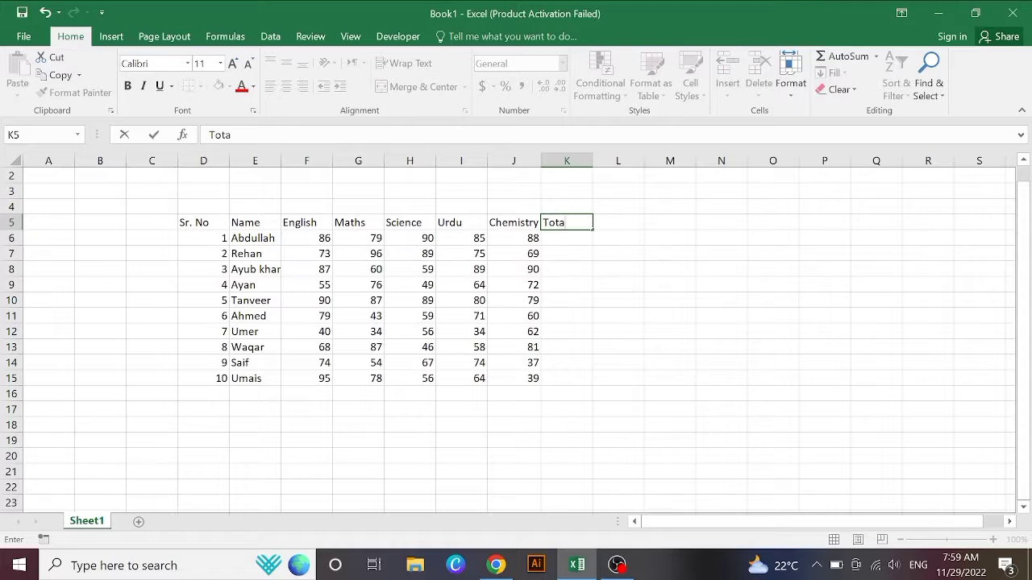
pyautogui.click(571, 239)
pyautogui.write('=')
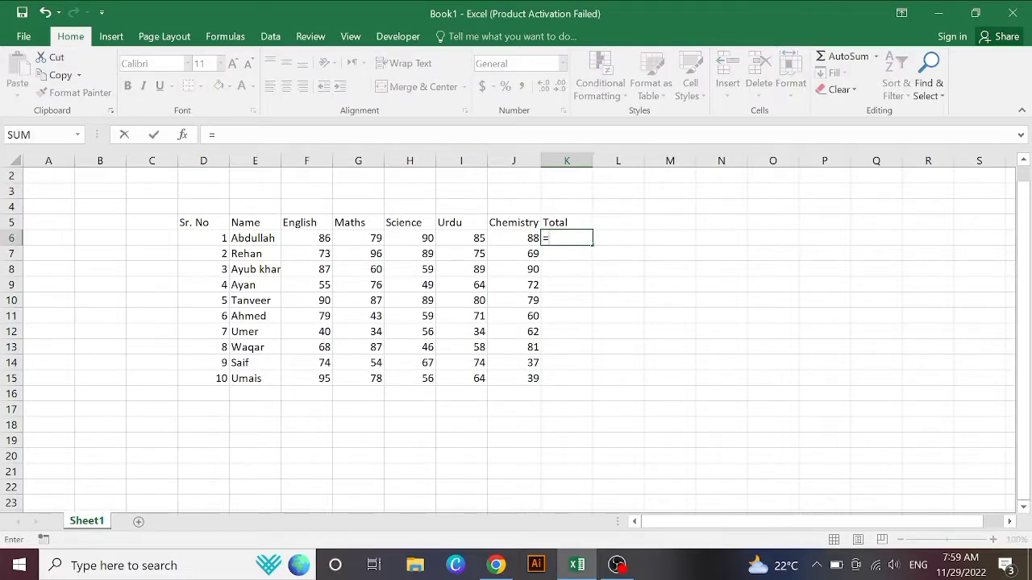
pyautogui.write('su')
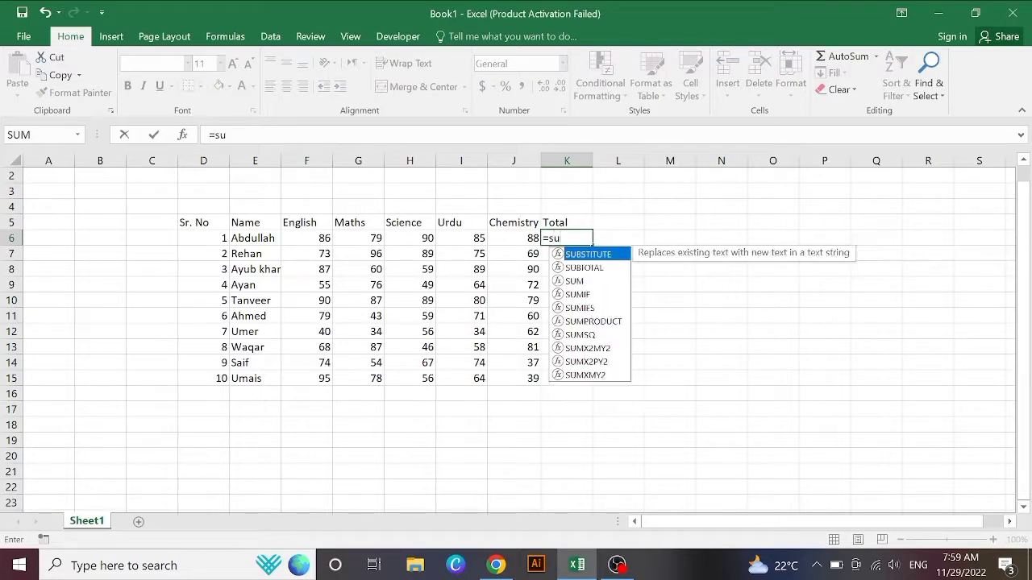
pyautogui.write('m')
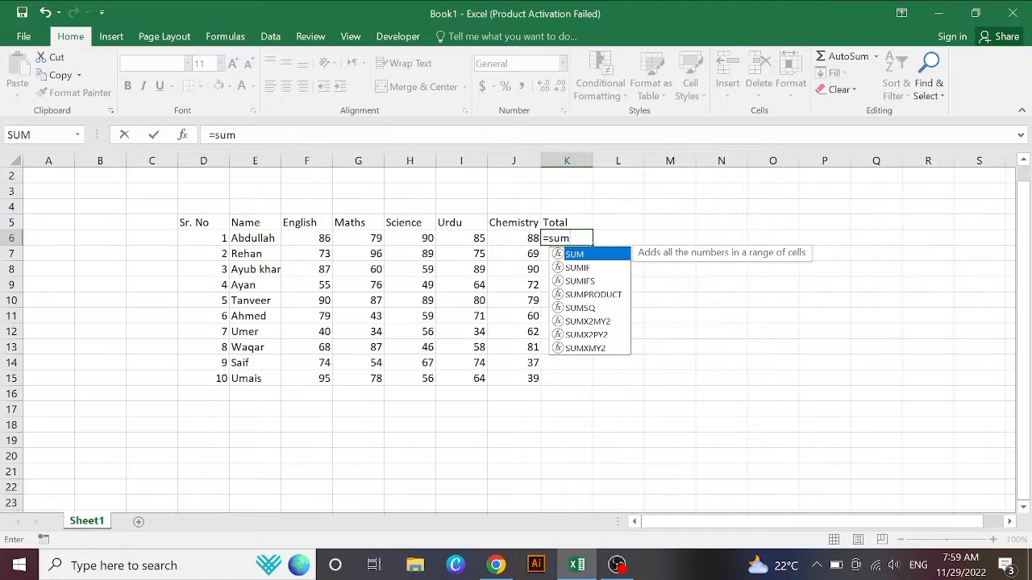
pyautogui.press('Tab')
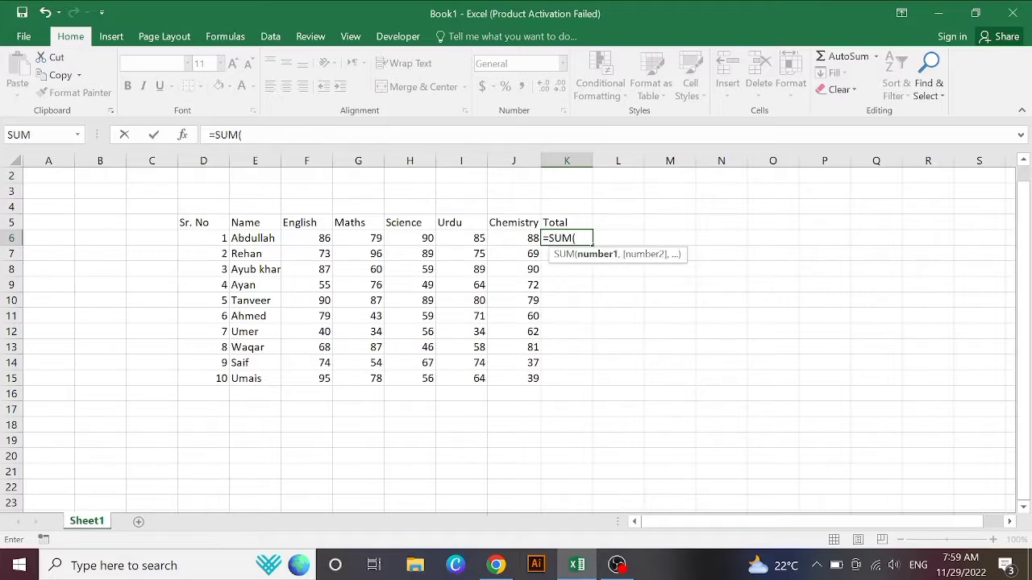
pyautogui.click(322, 238)
pyautogui.moveTo(335, 238); pyautogui.dragTo(499, 242)
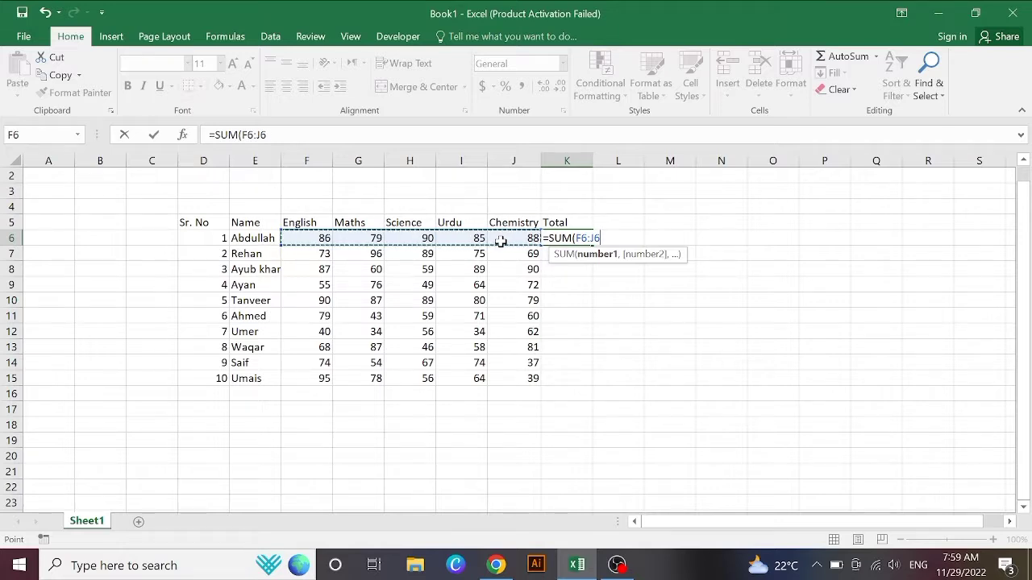
pyautogui.write(')')
pyautogui.press('Return')
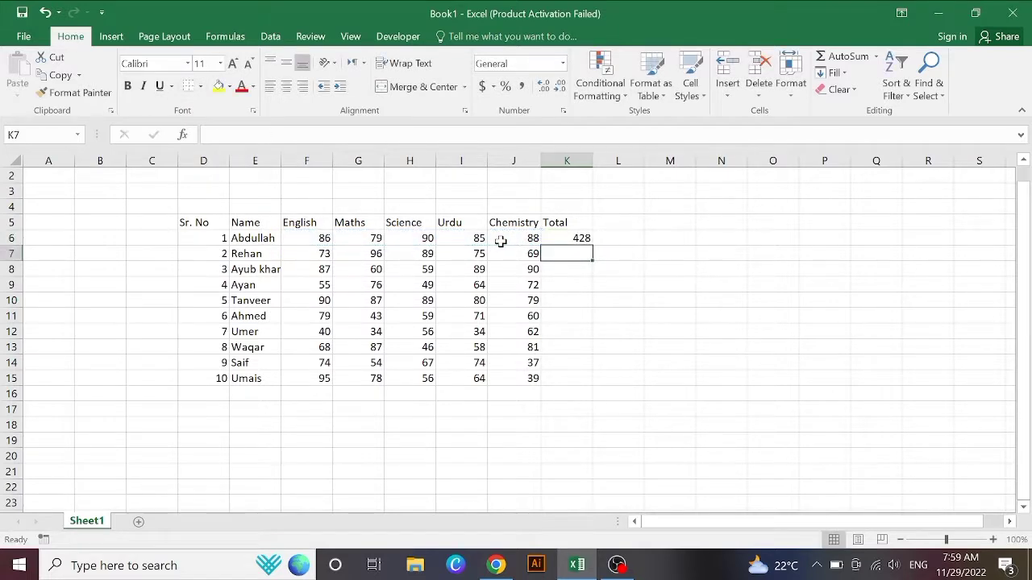
# Step: Fill the SUM formula down K6:K15 for all ten students
pyautogui.click(579, 238)
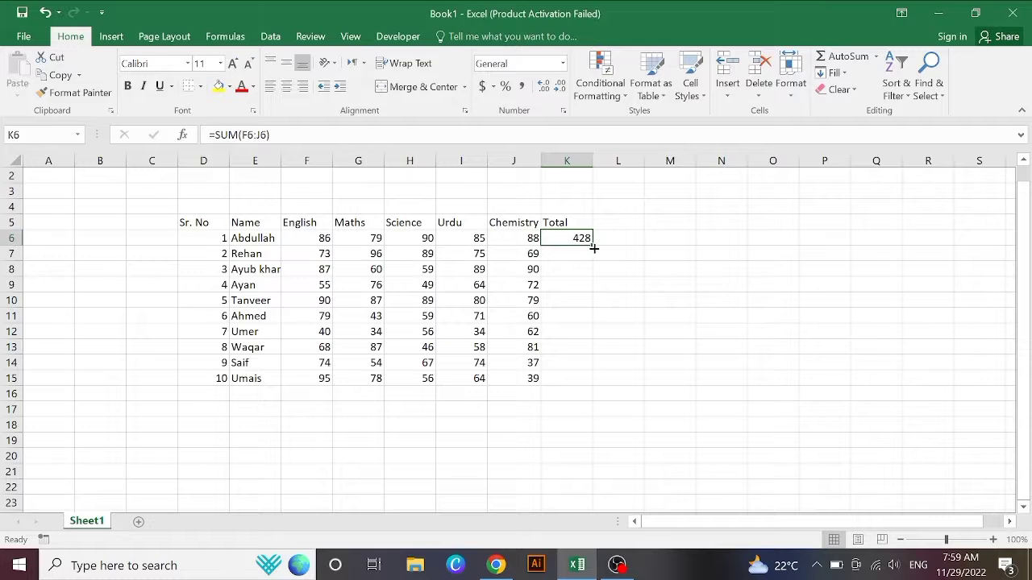
pyautogui.moveTo(592, 247); pyautogui.dragTo(599, 384)
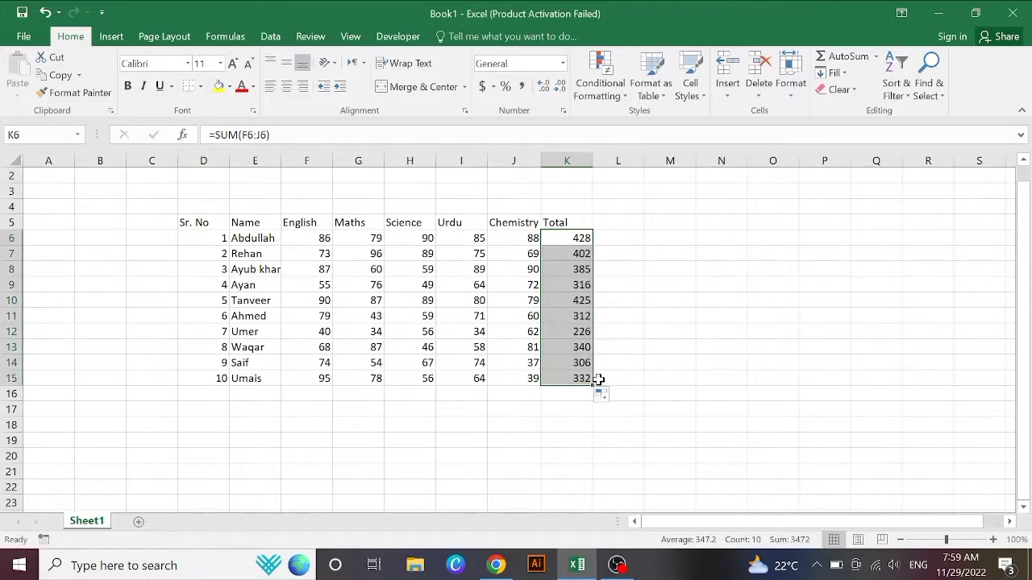
pyautogui.click(621, 345)
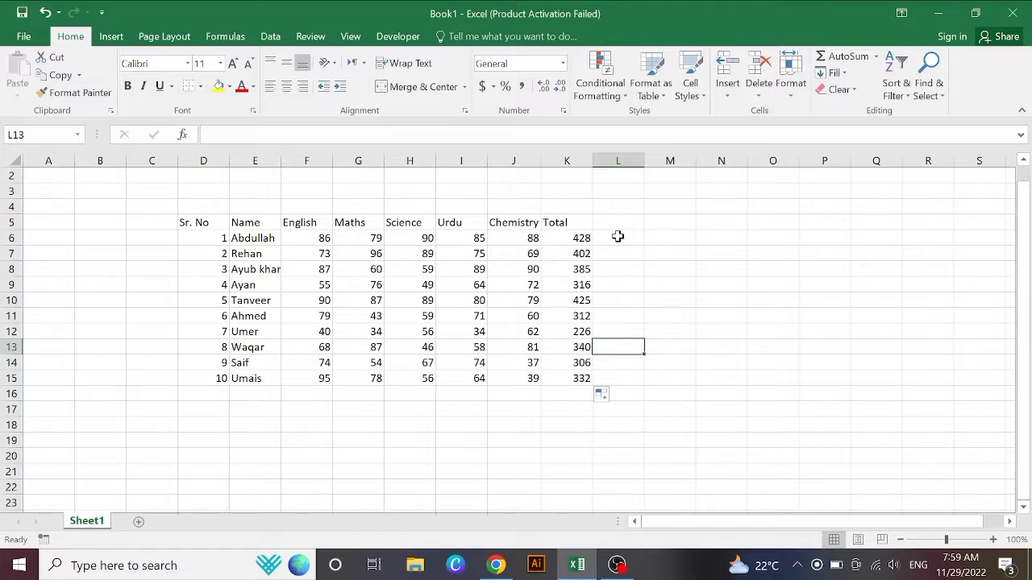
pyautogui.press('Up')
pyautogui.press('Up')
pyautogui.press('Up')
pyautogui.press('Up')
pyautogui.press('Up')
pyautogui.press('Up')
pyautogui.press('Up')
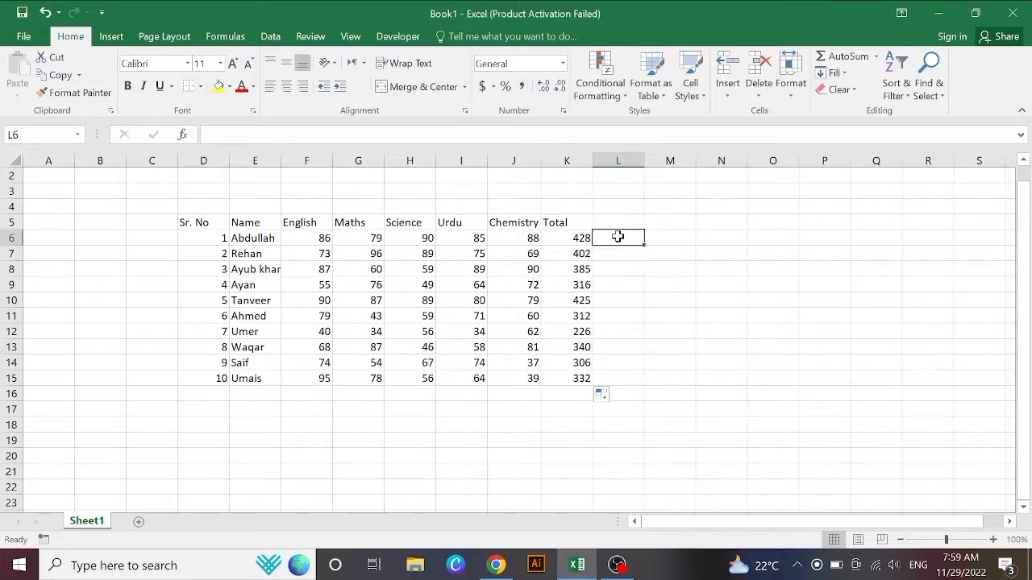
# Step: Change the Science mark in H8 to 80, updating that student's total to 406
pyautogui.click(424, 283)
pyautogui.click(417, 270)
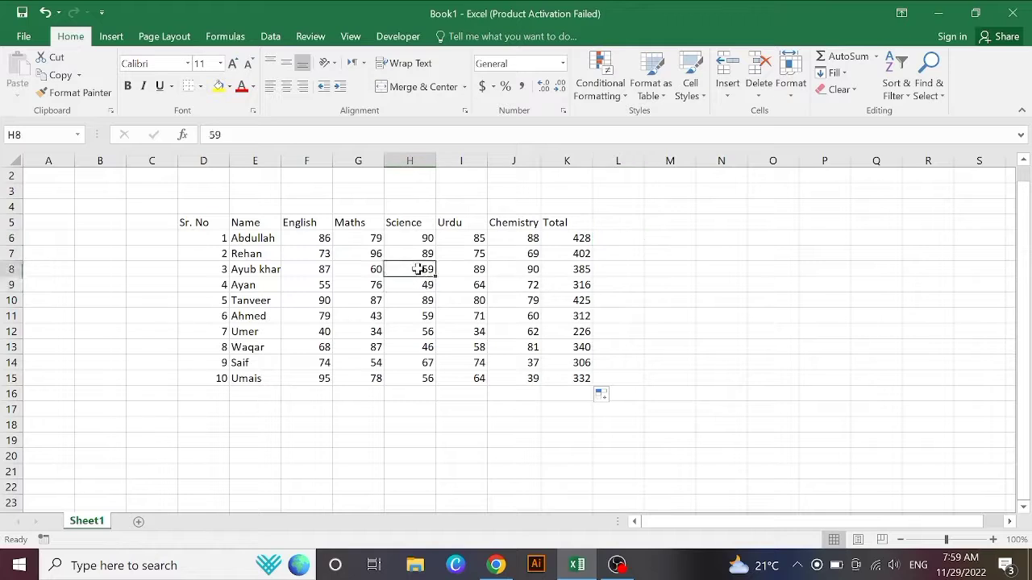
pyautogui.write('8')
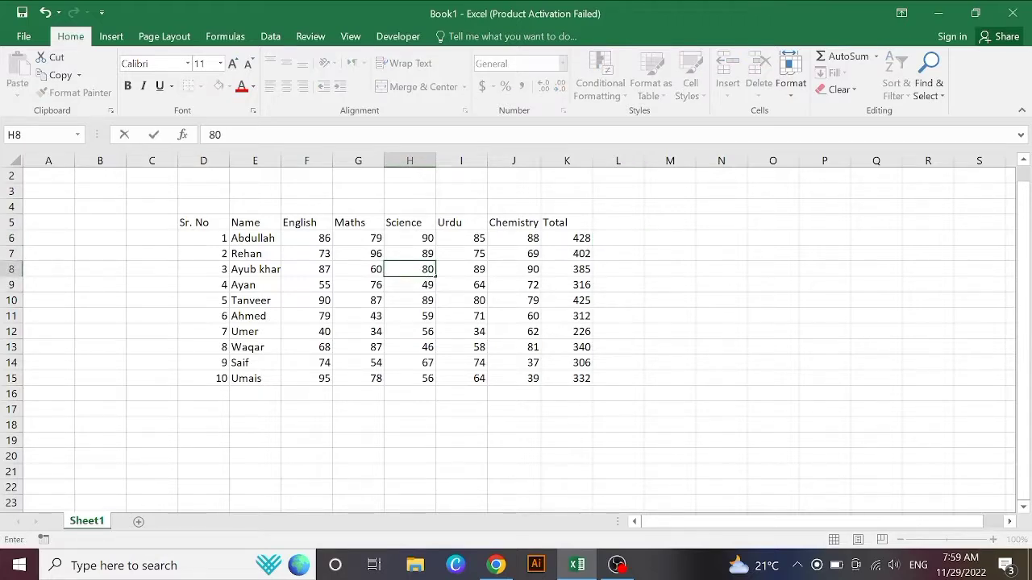
pyautogui.write('0')
pyautogui.click(704, 282)
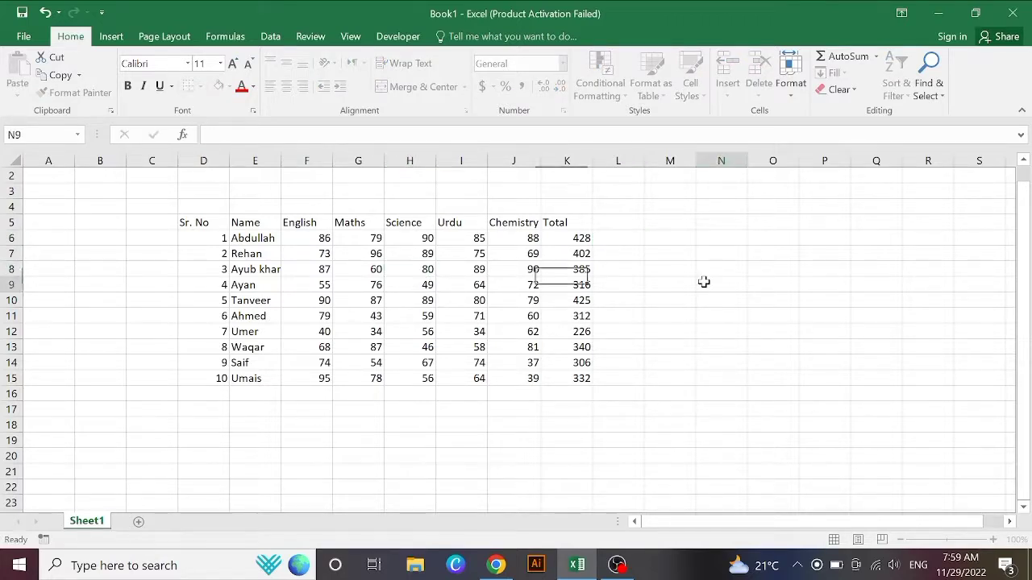
pyautogui.click(620, 236)
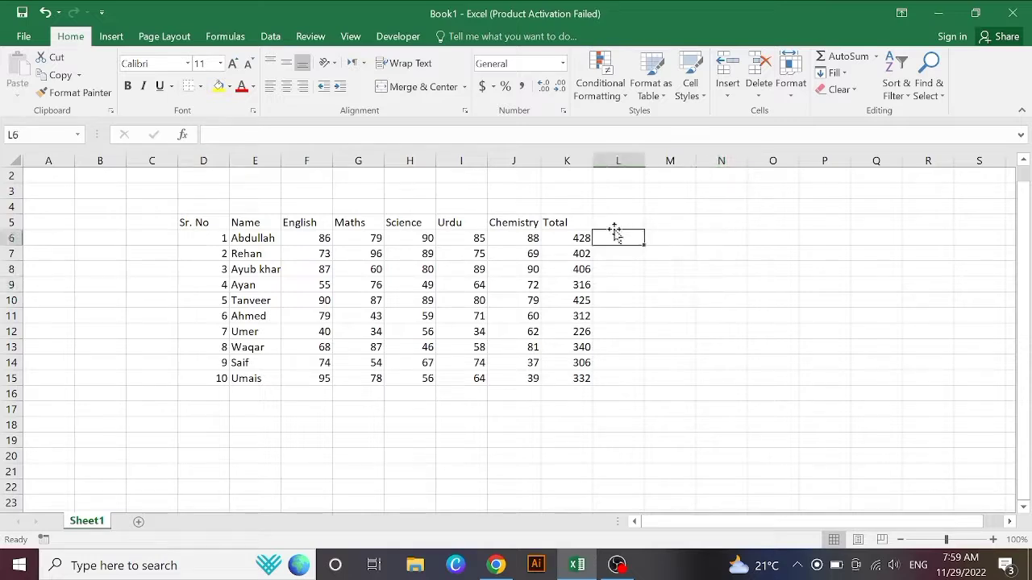
pyautogui.click(611, 220)
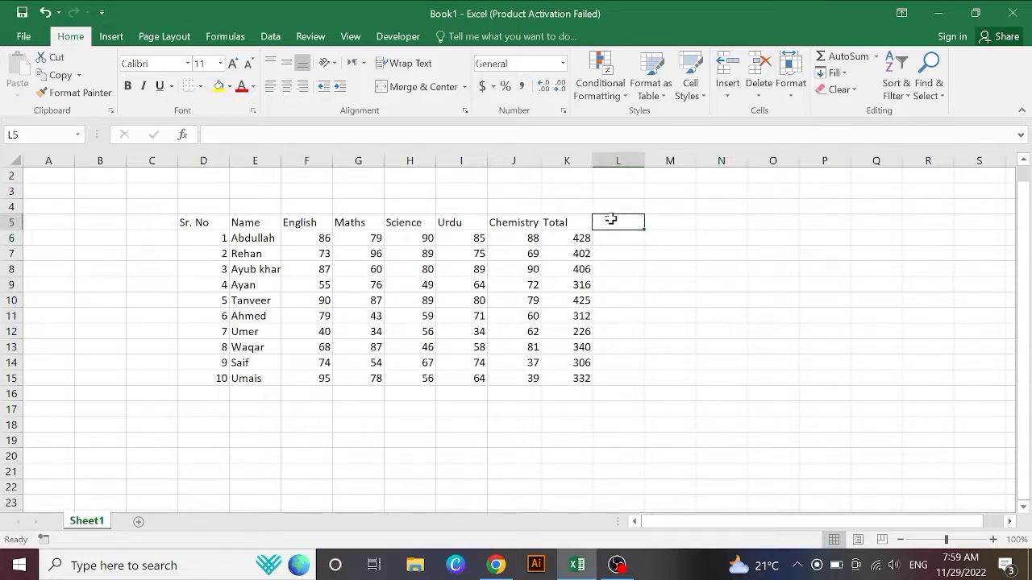
# Step: Add a 'Max' heading in L5 and fill =MAX(F6:J6) down L6:L15
pyautogui.write('m')
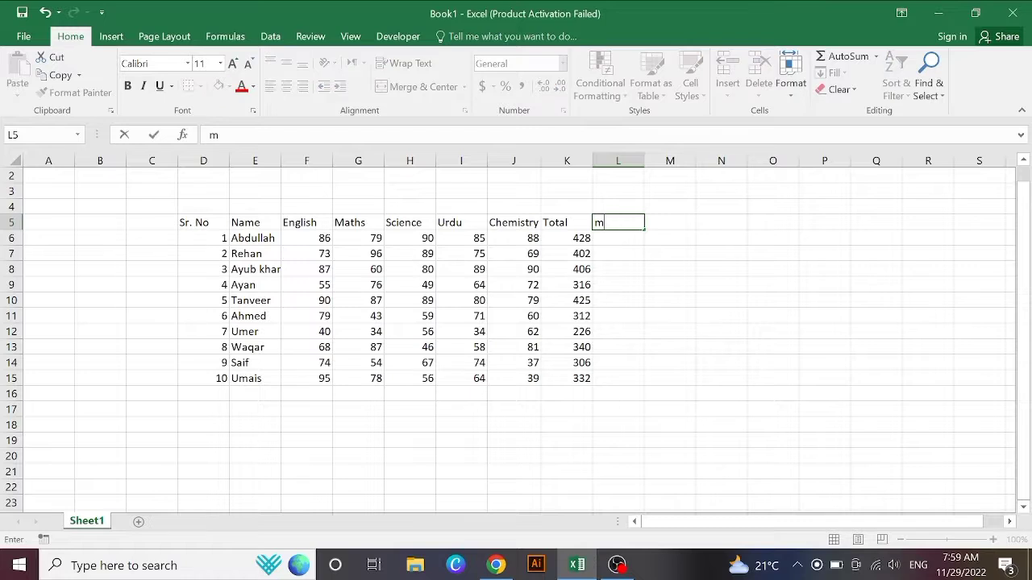
pyautogui.write('Max')
pyautogui.click(613, 238)
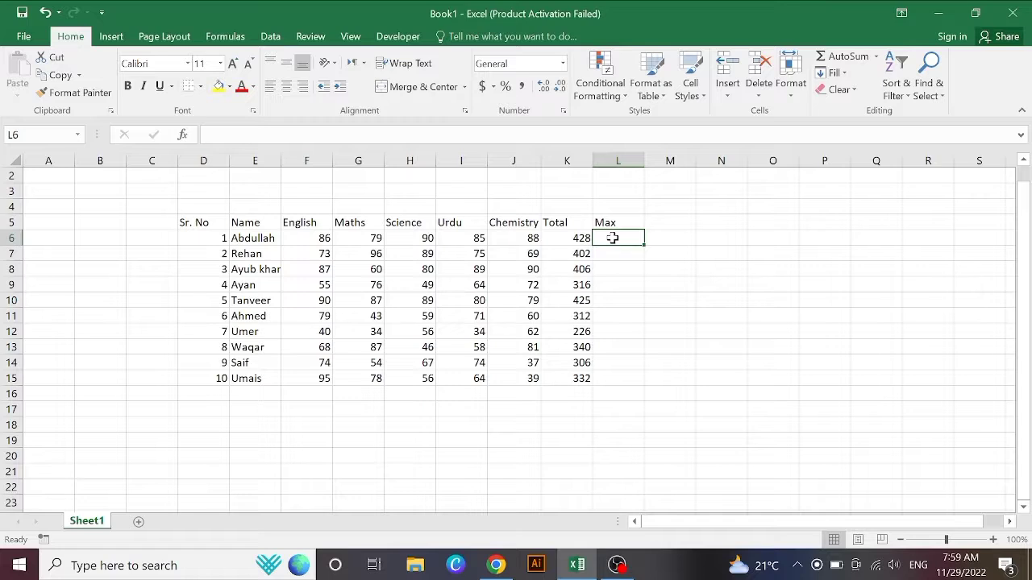
pyautogui.write('=Ma')
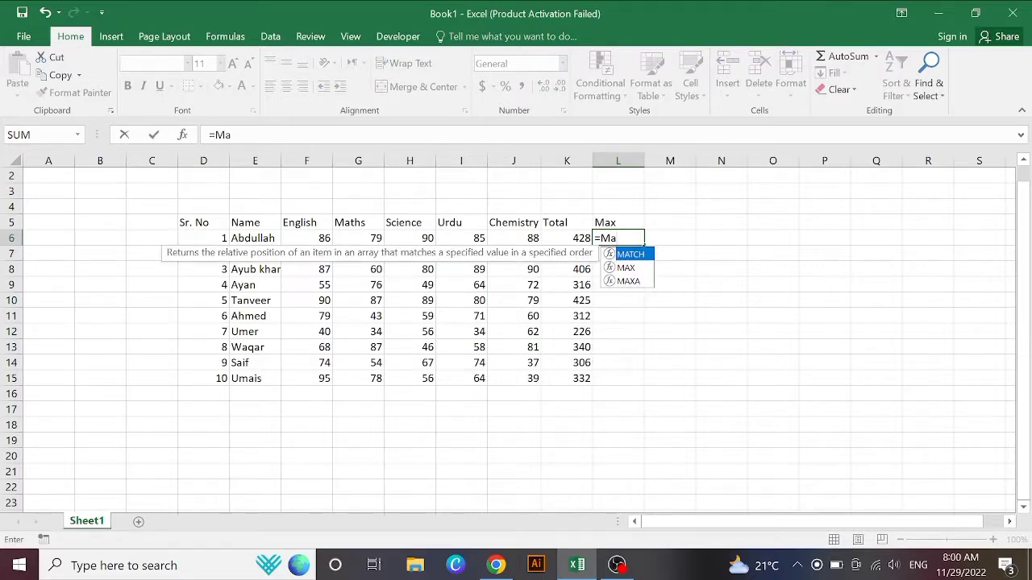
pyautogui.write('x')
pyautogui.press('Tab')
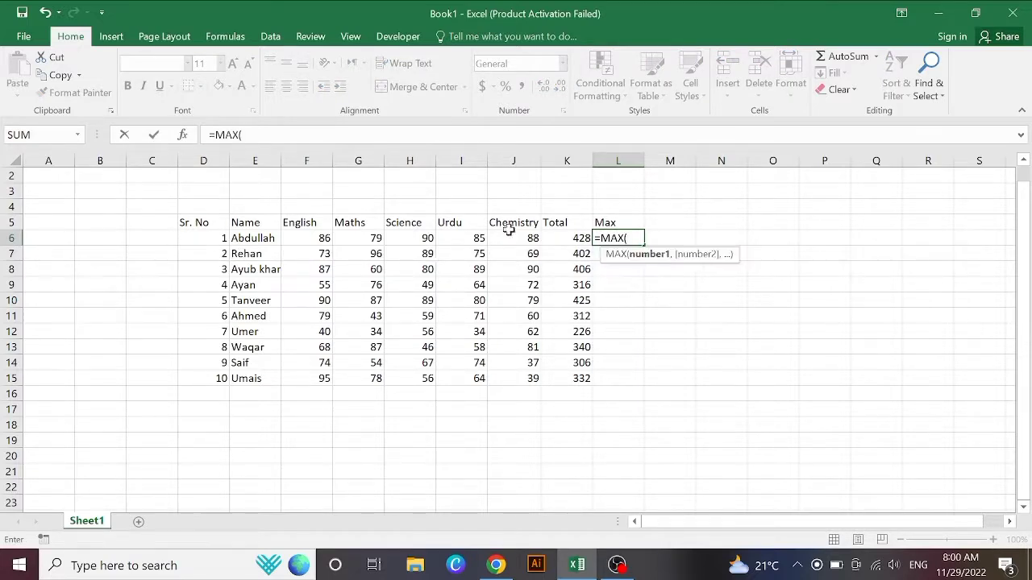
pyautogui.moveTo(292, 240)
pyautogui.mouseDown()
pyautogui.moveTo(532, 239)
pyautogui.moveTo(493, 238)
pyautogui.mouseUp()
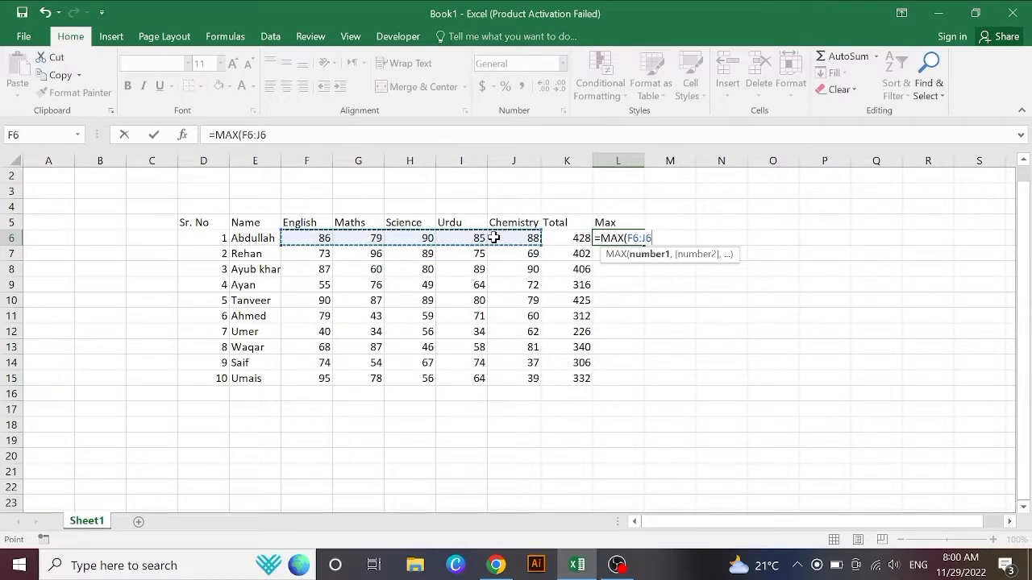
pyautogui.write(')')
pyautogui.press('Return')
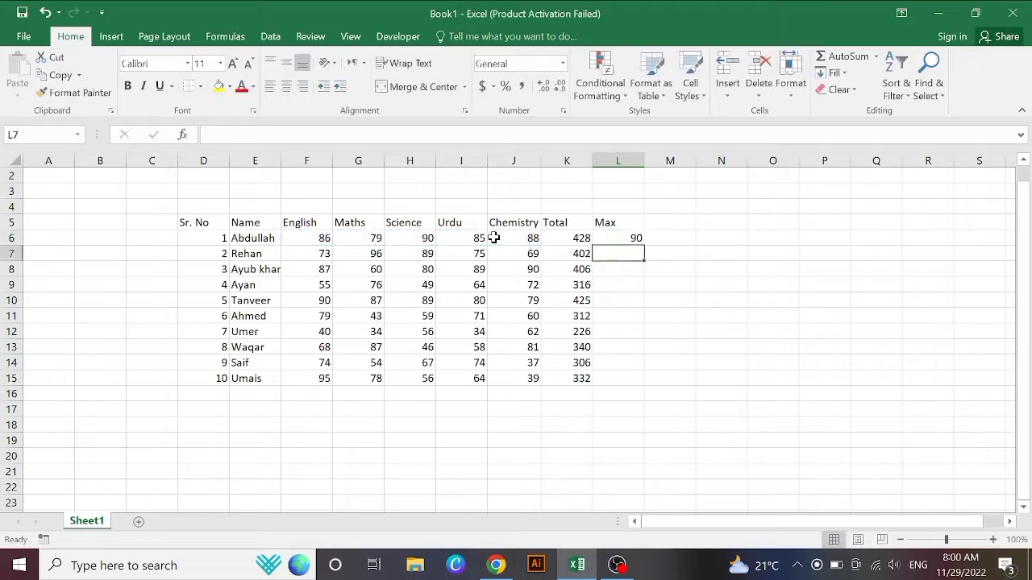
pyautogui.click(609, 241)
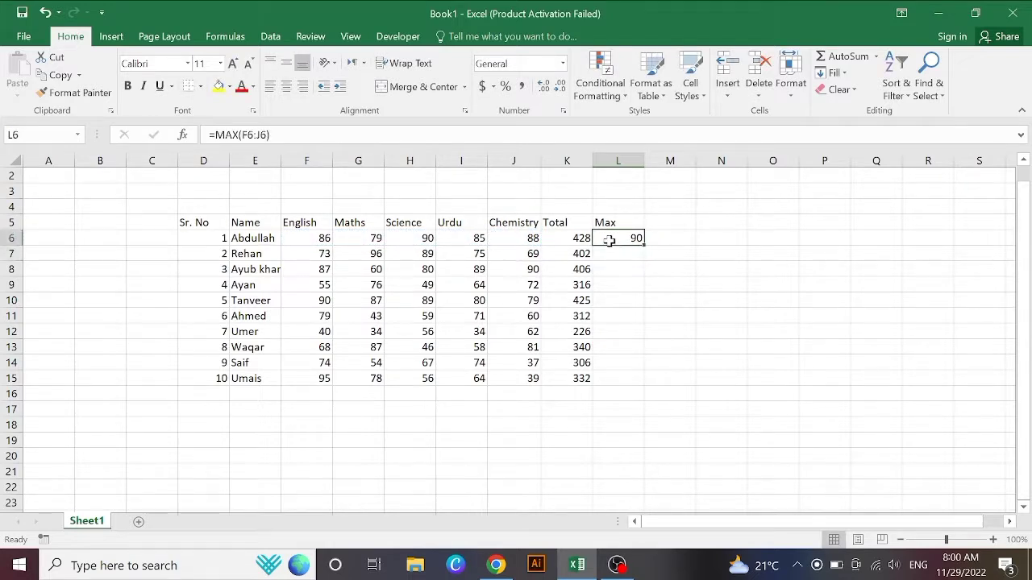
pyautogui.moveTo(645, 245); pyautogui.dragTo(647, 379)
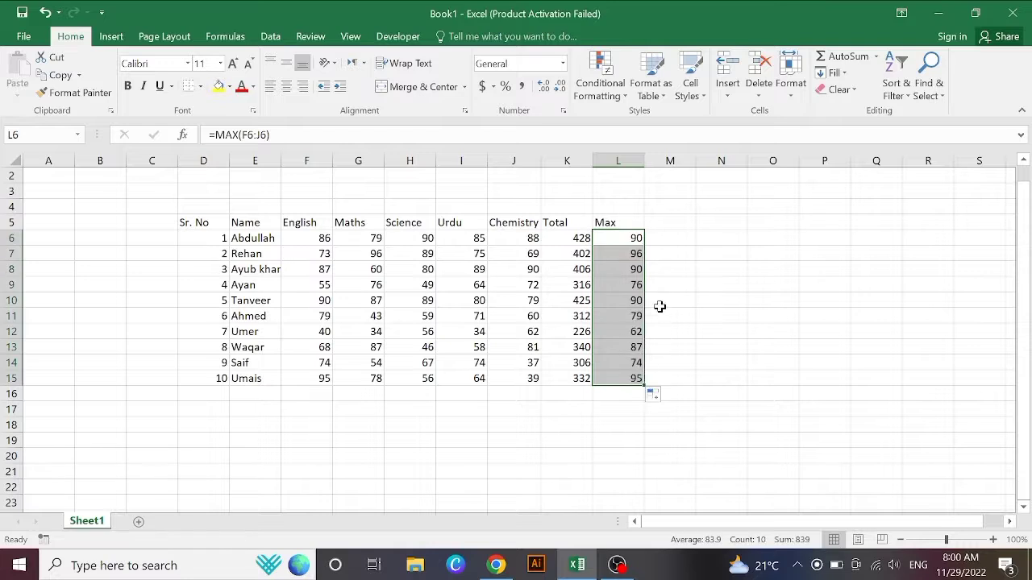
# Step: Head M5 'Min' and enter =MIN(F6:J6) in M6
pyautogui.click(673, 223)
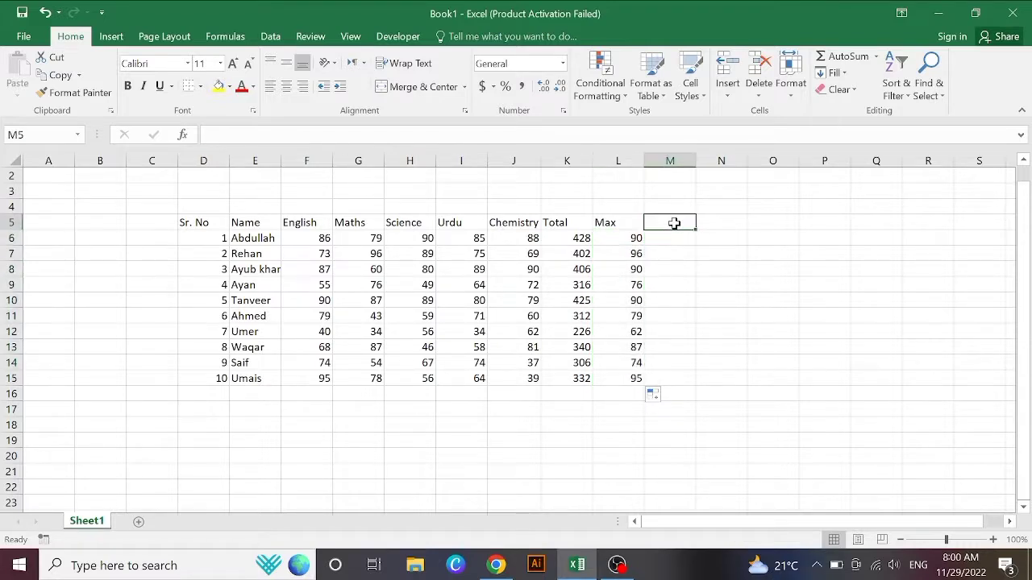
pyautogui.write('mi')
pyautogui.press('BackSpace')
pyautogui.press('BackSpace')
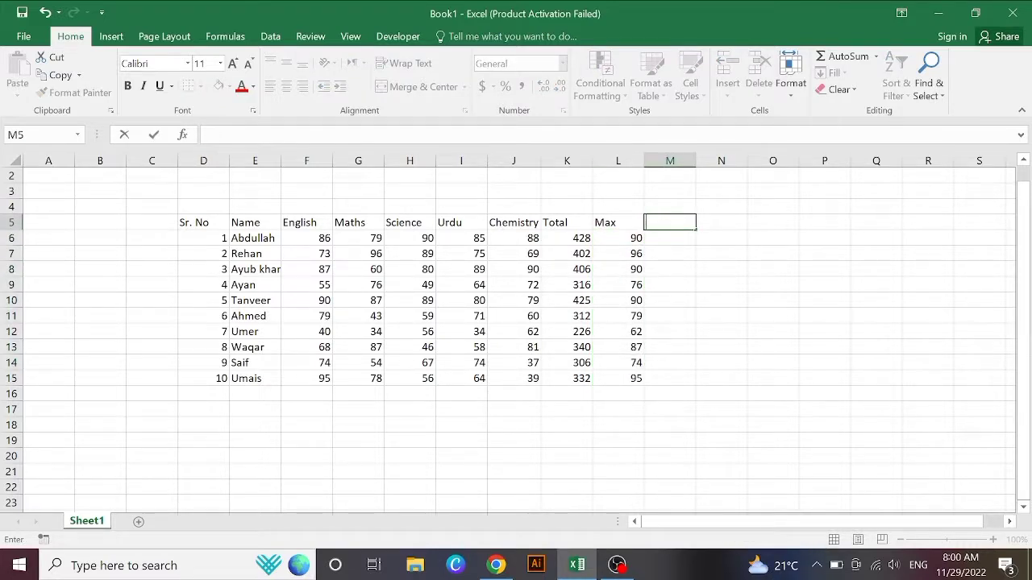
pyautogui.write('Min')
pyautogui.click(673, 235)
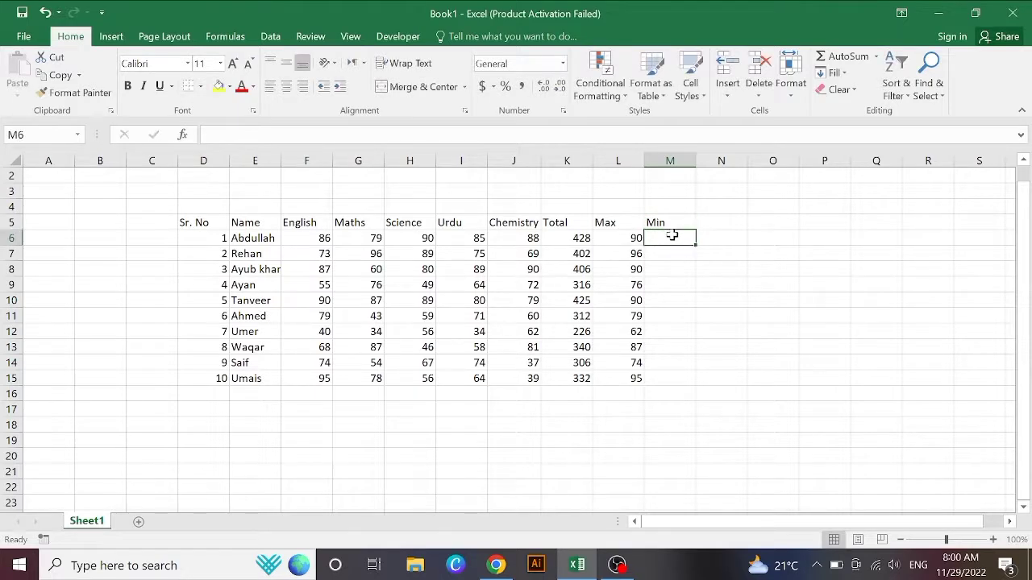
pyautogui.write('=M')
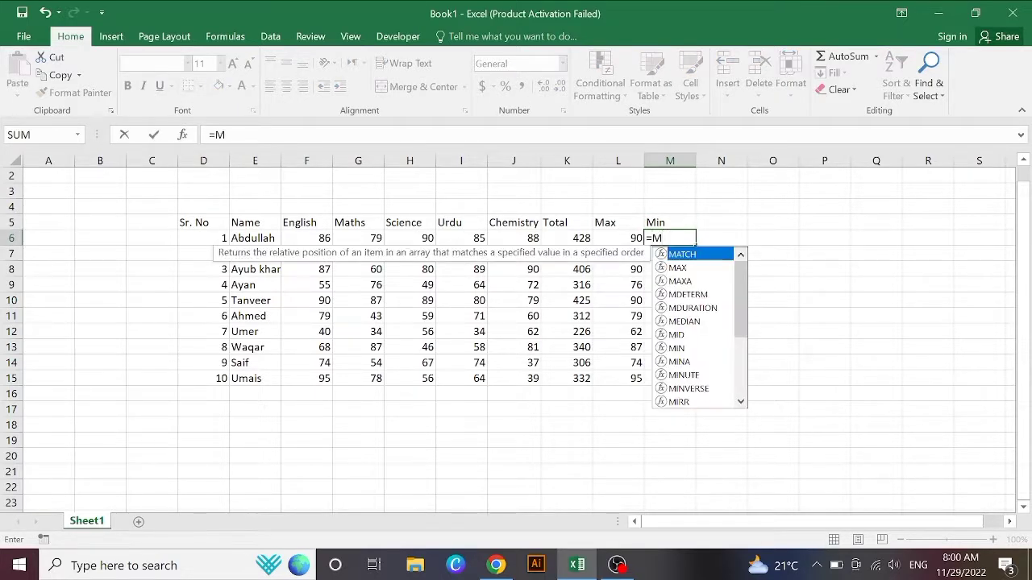
pyautogui.write('IN(')
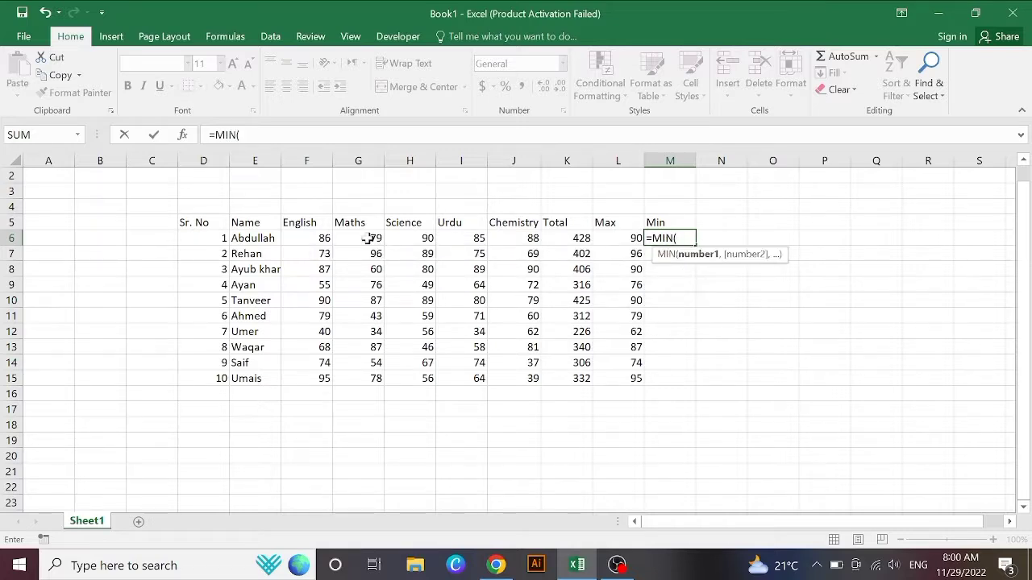
pyautogui.moveTo(298, 242); pyautogui.dragTo(514, 238)
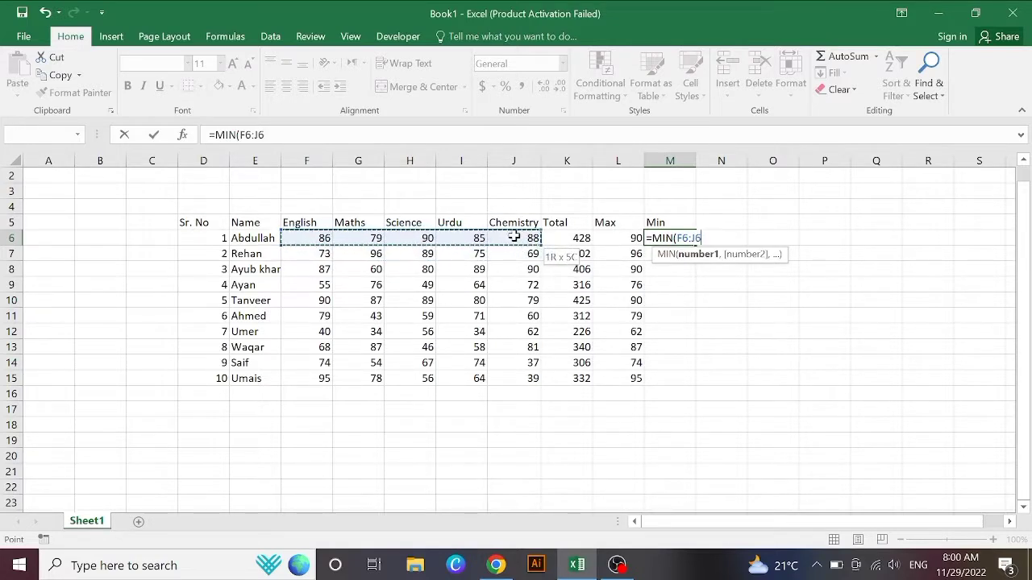
pyautogui.write(')')
pyautogui.press('Return')
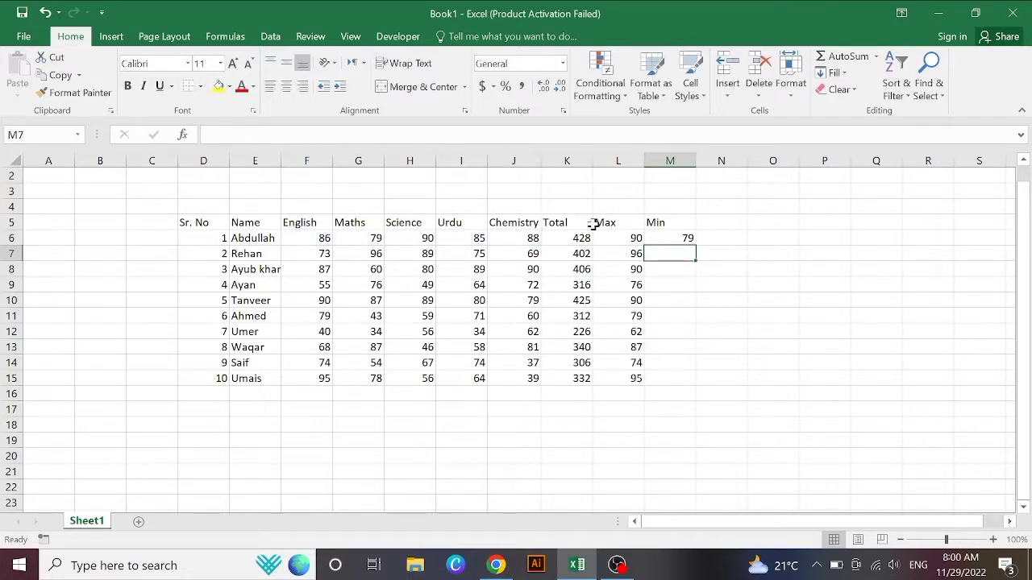
# Step: Fill the MIN formula down M6:M15
pyautogui.click(668, 241)
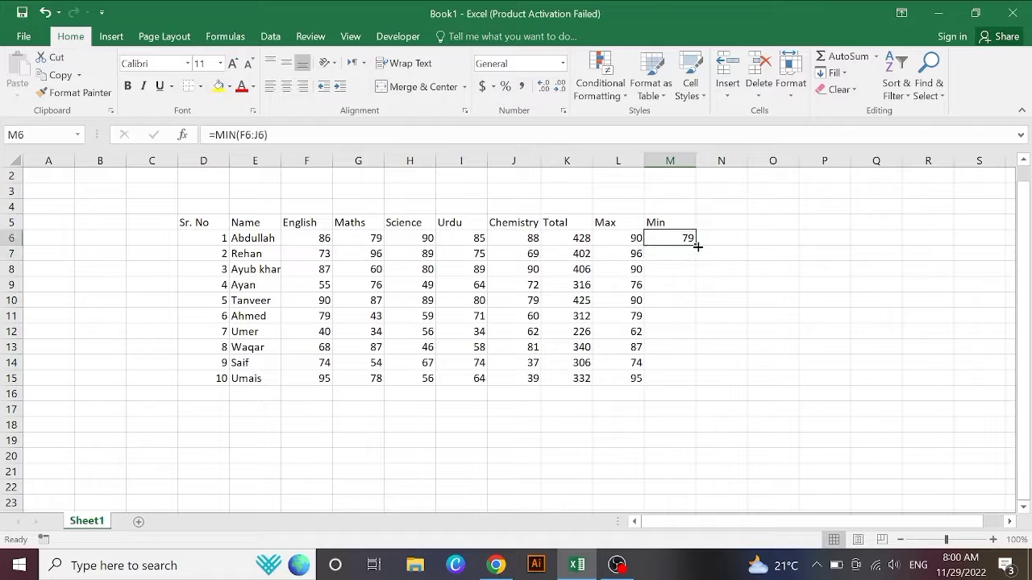
pyautogui.moveTo(695, 245); pyautogui.dragTo(701, 385)
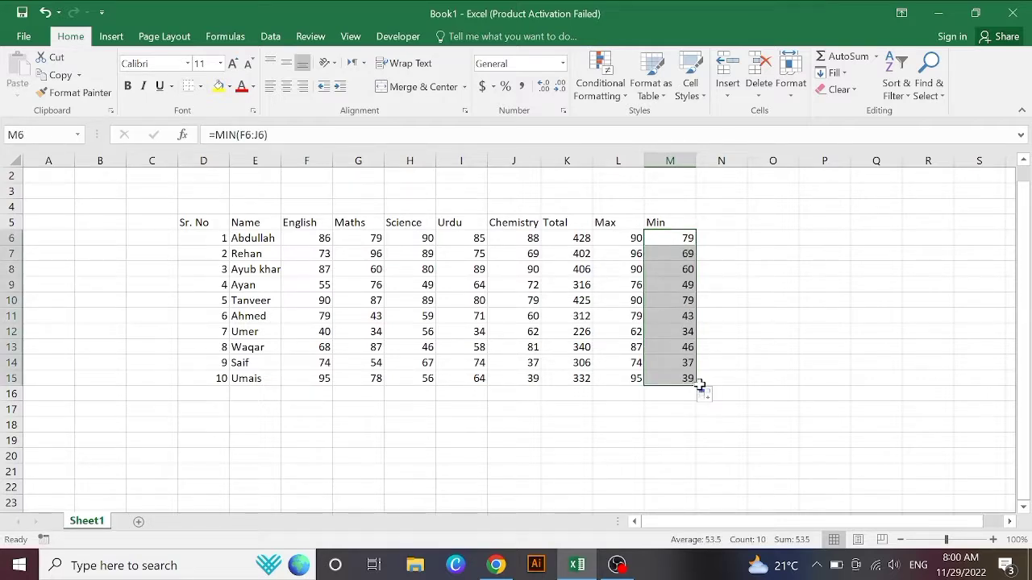
pyautogui.click(721, 348)
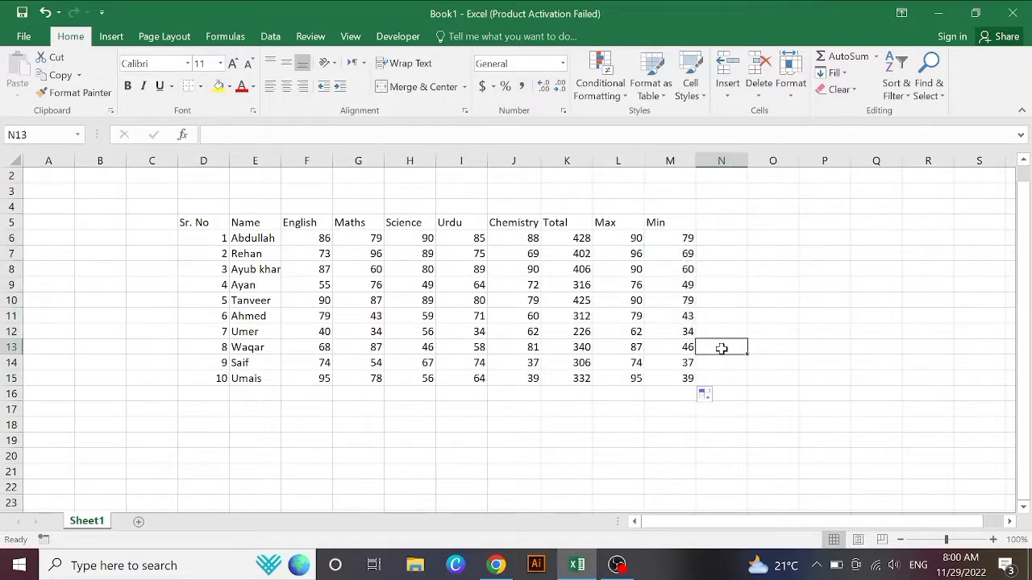
pyautogui.click(718, 222)
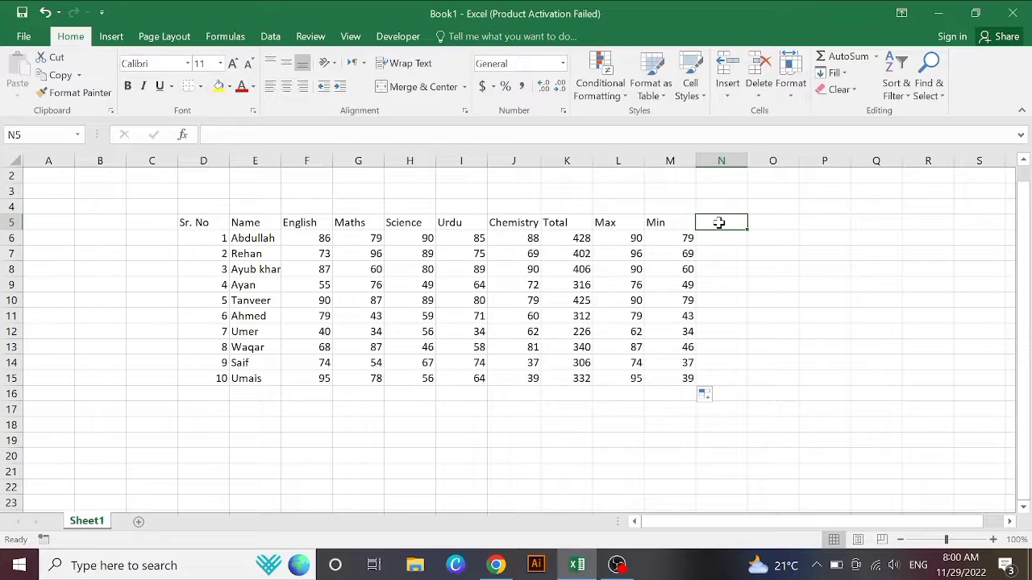
# Step: Head column N 'Persentage' and widen it to fit the heading
pyautogui.write('p')
pyautogui.press('BackSpace')
pyautogui.write('Per')
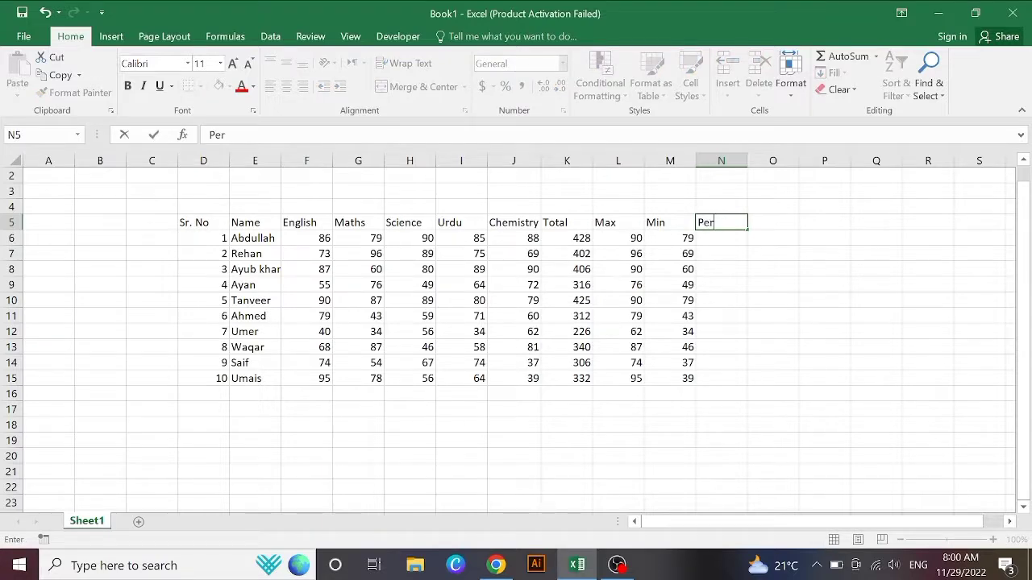
pyautogui.write('sentage')
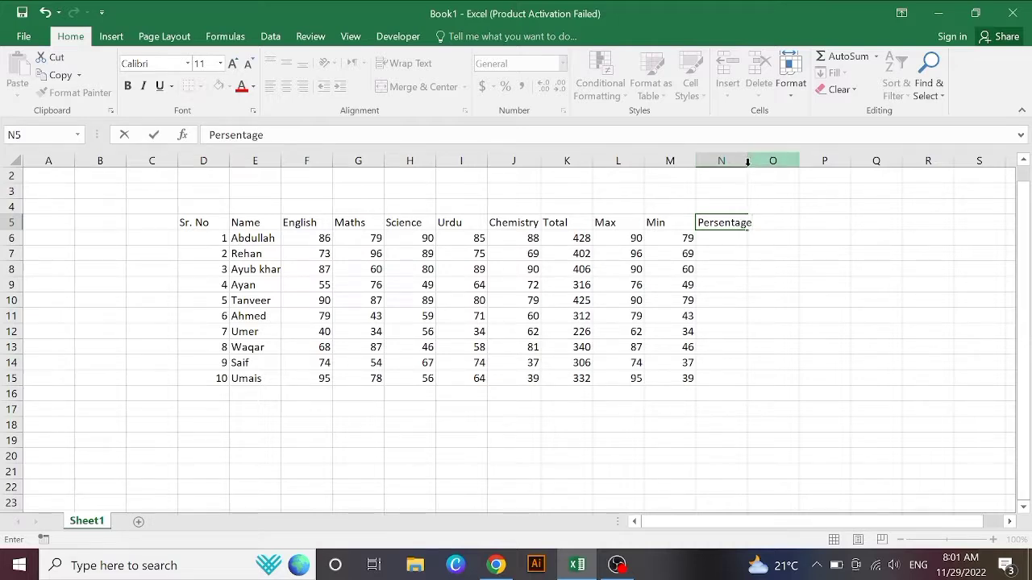
pyautogui.click(800, 221)
pyautogui.moveTo(749, 159); pyautogui.dragTo(755, 158)
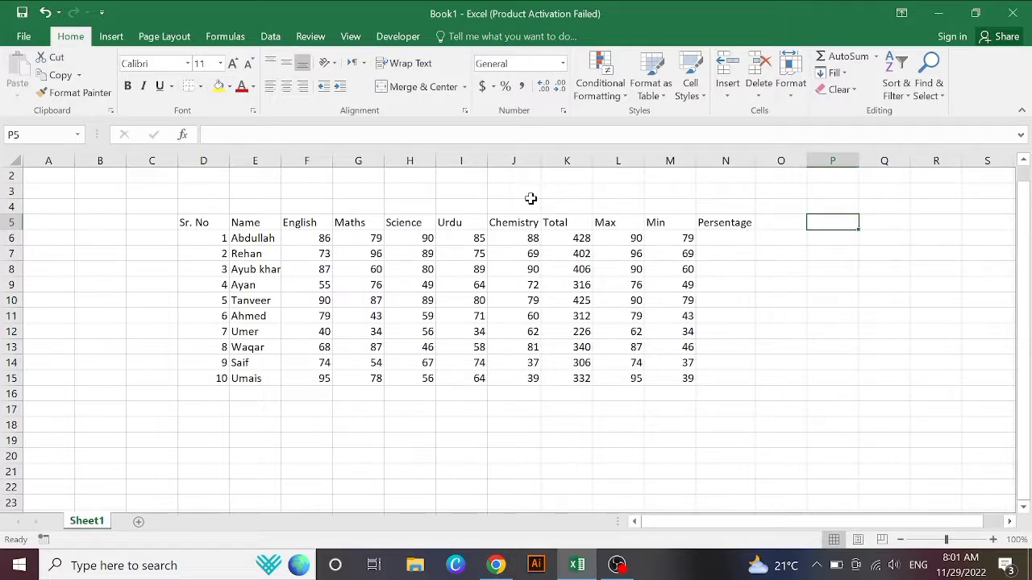
# Step: Enter =K6/500*100 in N6 for the first student's percentage
pyautogui.click(702, 241)
pyautogui.write('=')
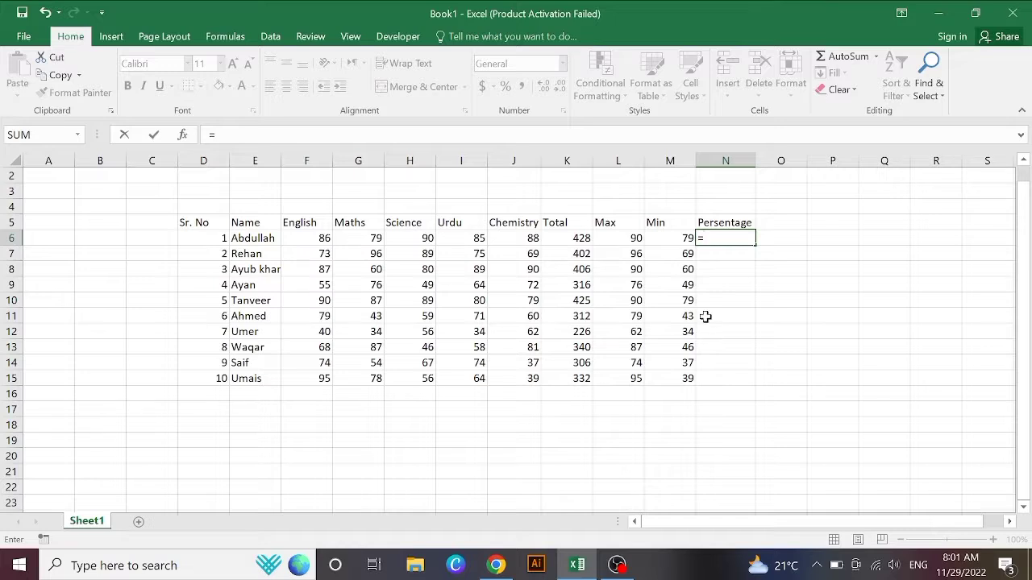
pyautogui.click(693, 445)
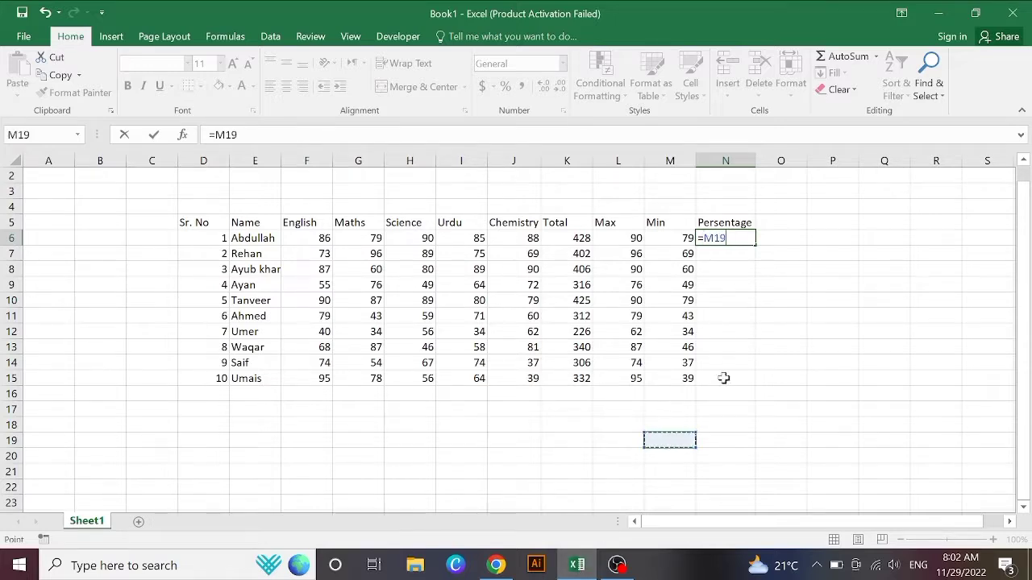
pyautogui.click(567, 238)
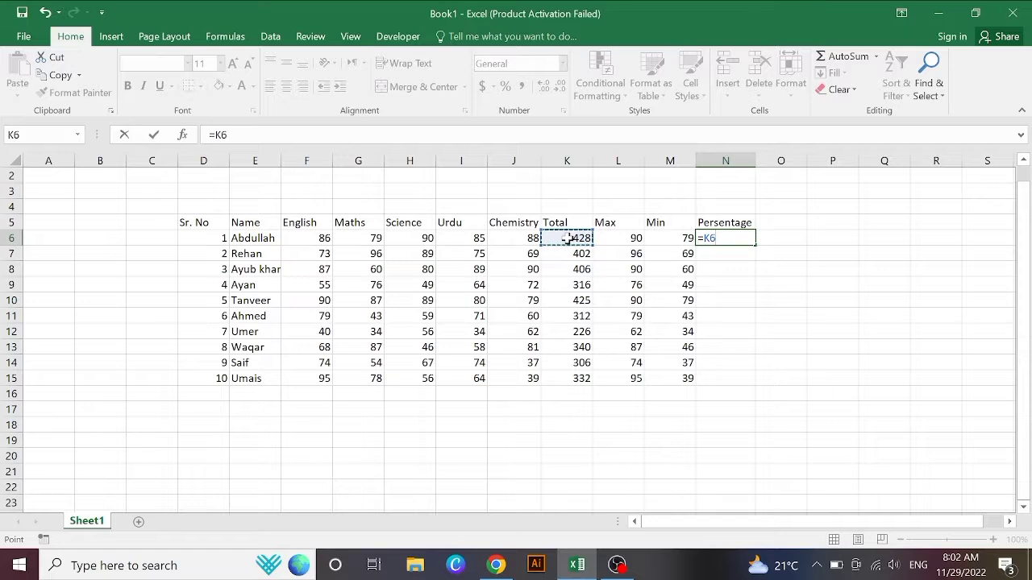
pyautogui.write('/')
pyautogui.write('500')
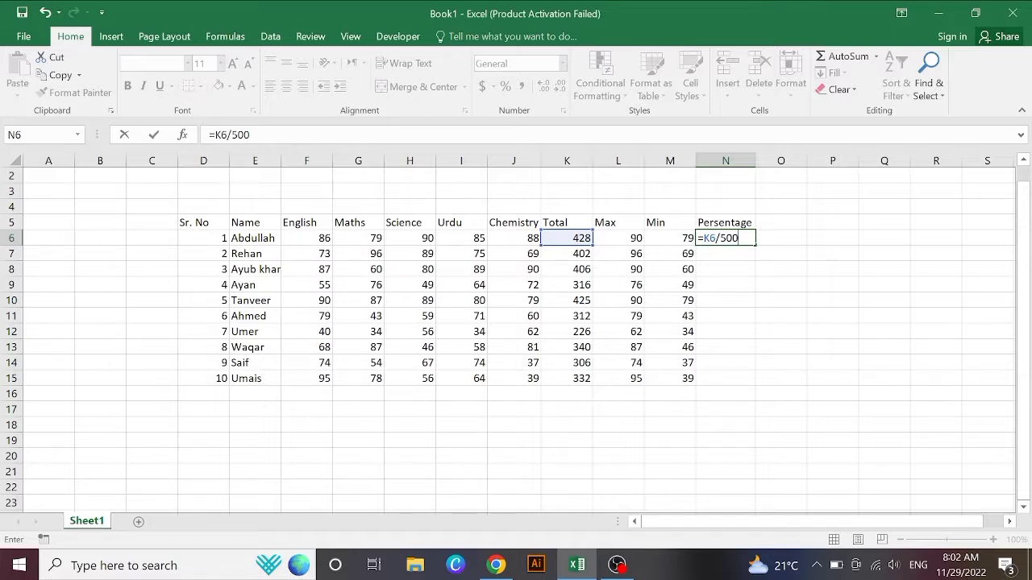
pyautogui.write('*100')
pyautogui.press('Return')
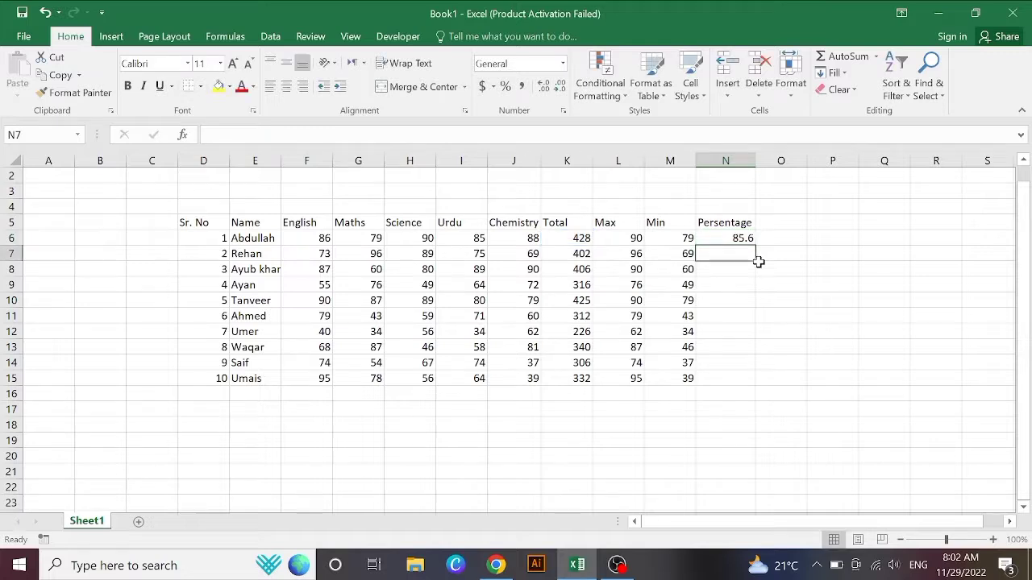
# Step: Fill the percentage formula down N6:N15
pyautogui.click(728, 238)
pyautogui.moveTo(757, 244); pyautogui.dragTo(733, 383)
pyautogui.click(781, 411)
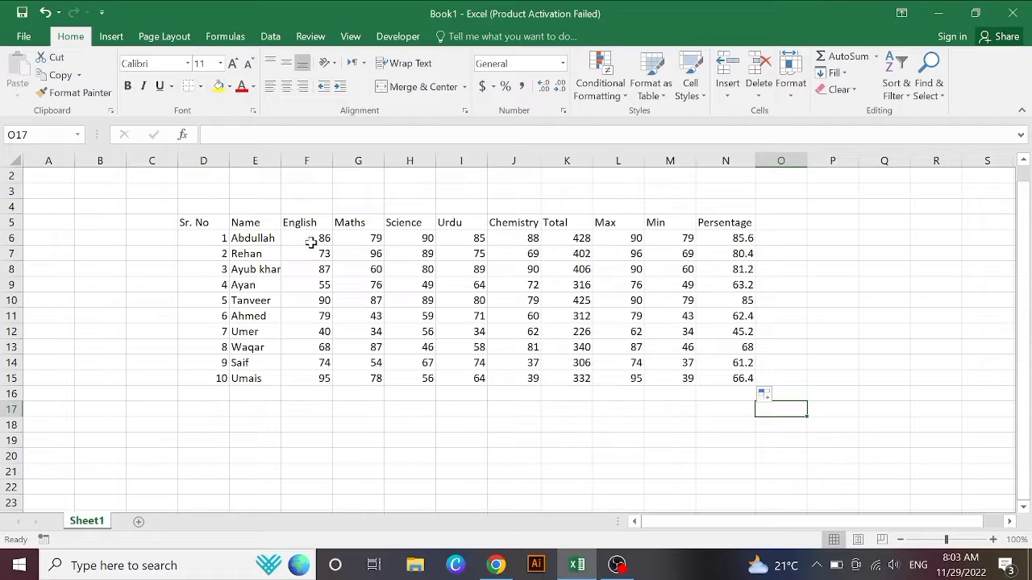
# Step: Revise the first student's marks: Maths 89, English 91, Science 96, Chemistry 93
pyautogui.click(355, 241)
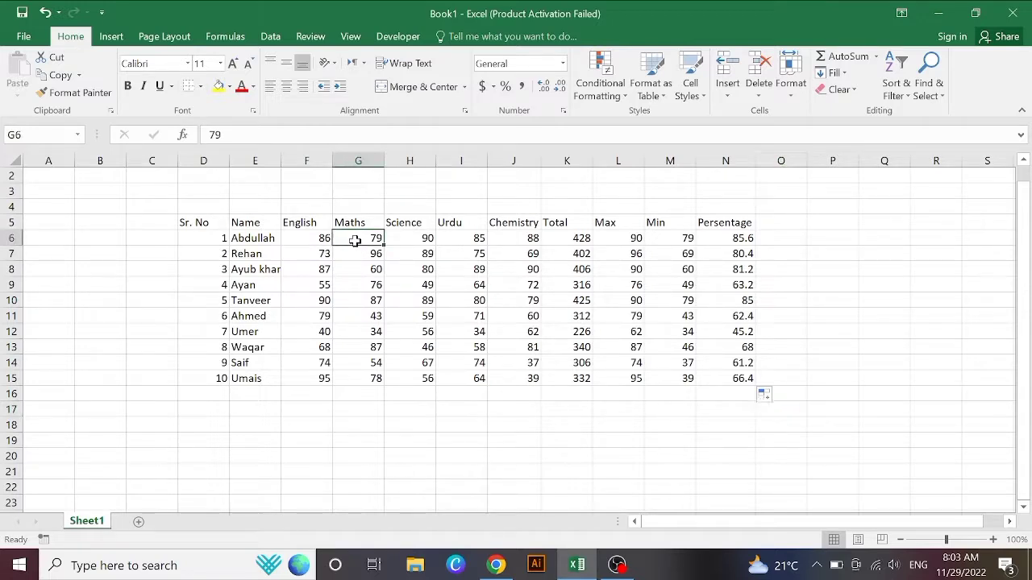
pyautogui.write('89')
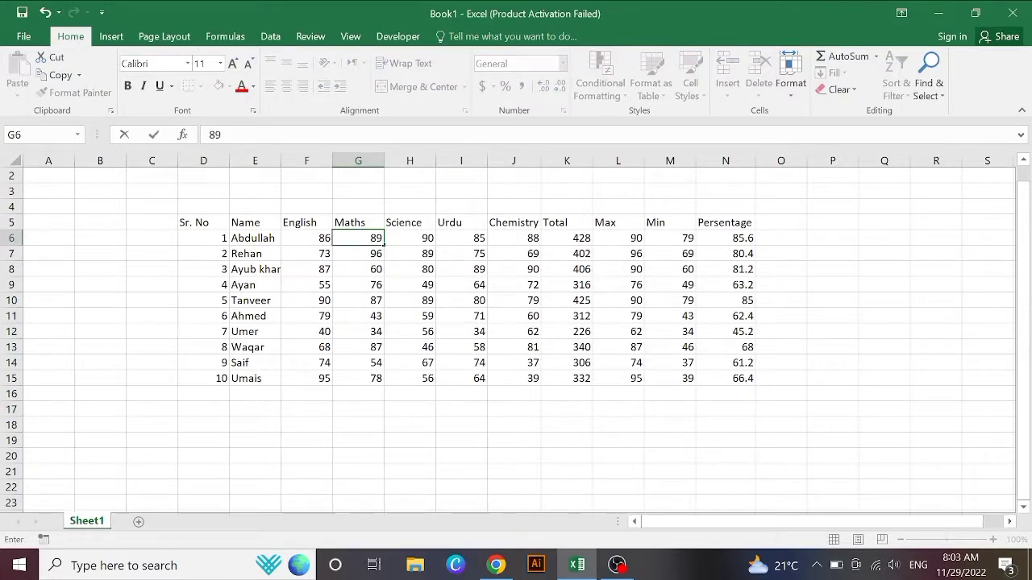
pyautogui.press('Return')
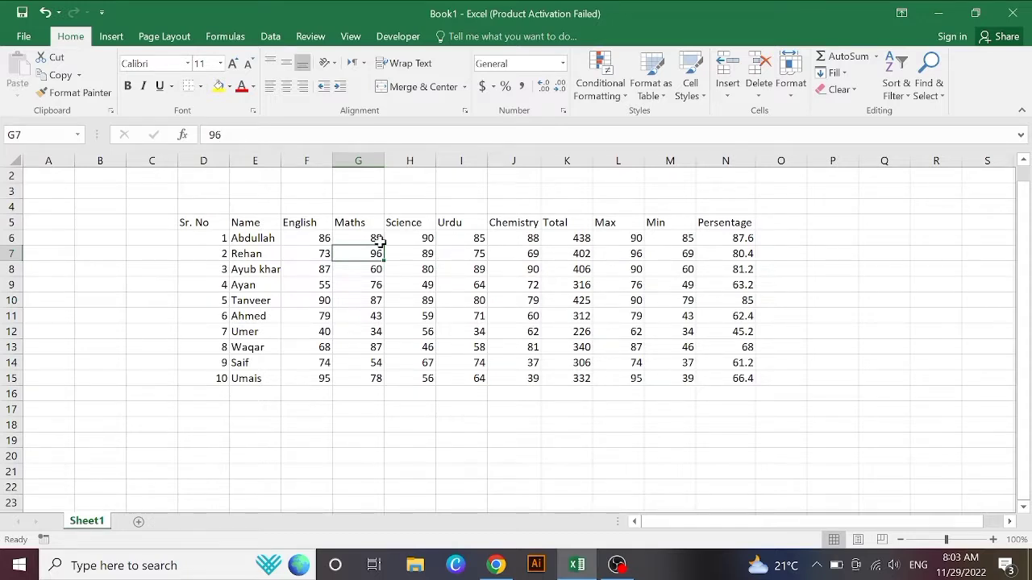
pyautogui.click(323, 240)
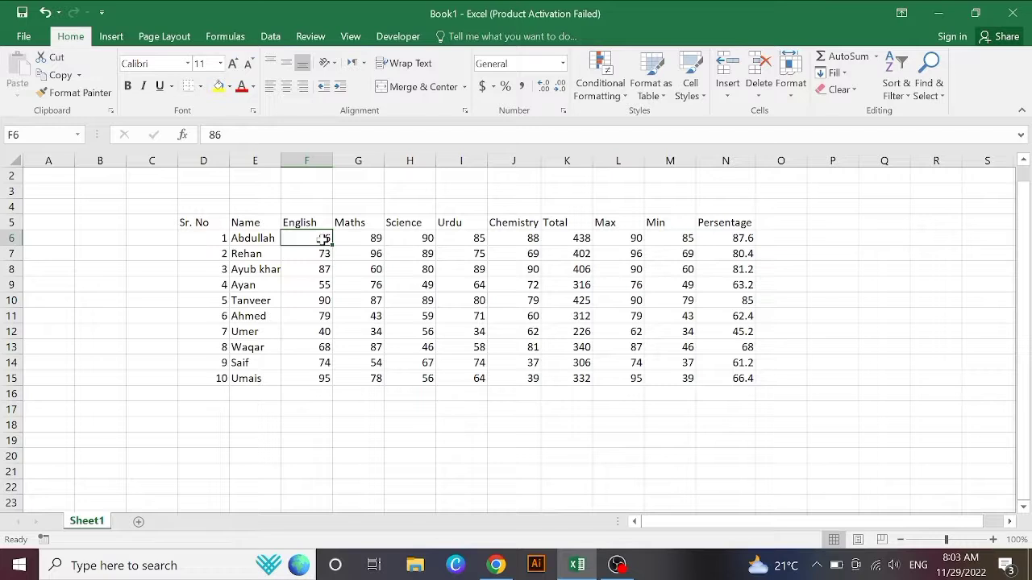
pyautogui.write('91')
pyautogui.press('Return')
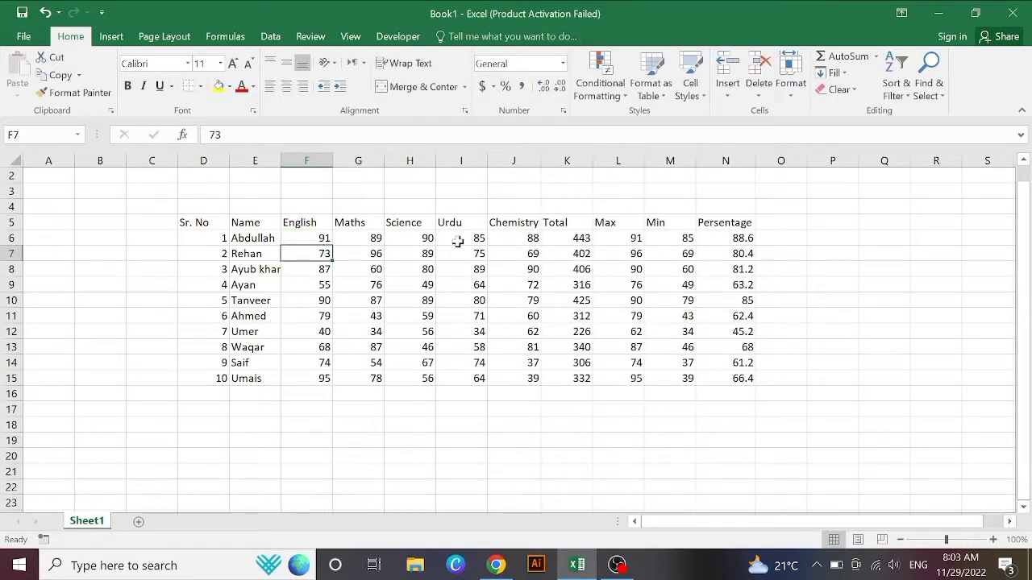
pyautogui.click(411, 239)
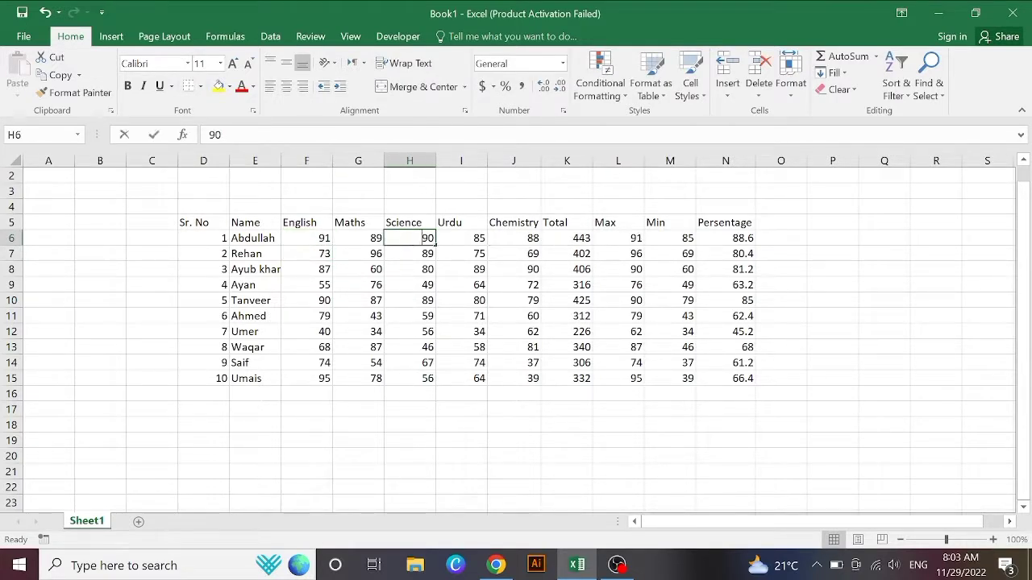
pyautogui.write('96')
pyautogui.press('Return')
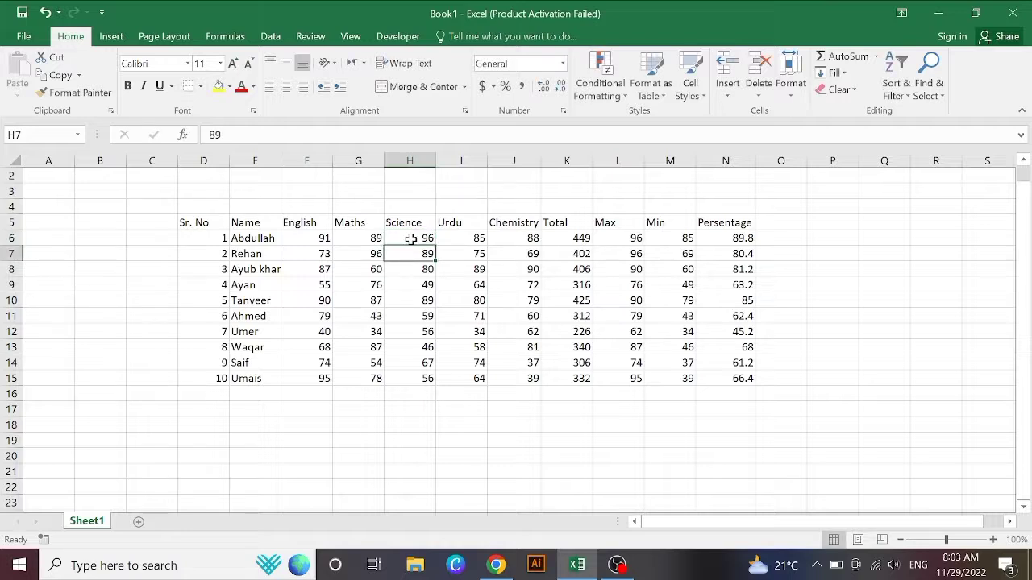
pyautogui.click(500, 238)
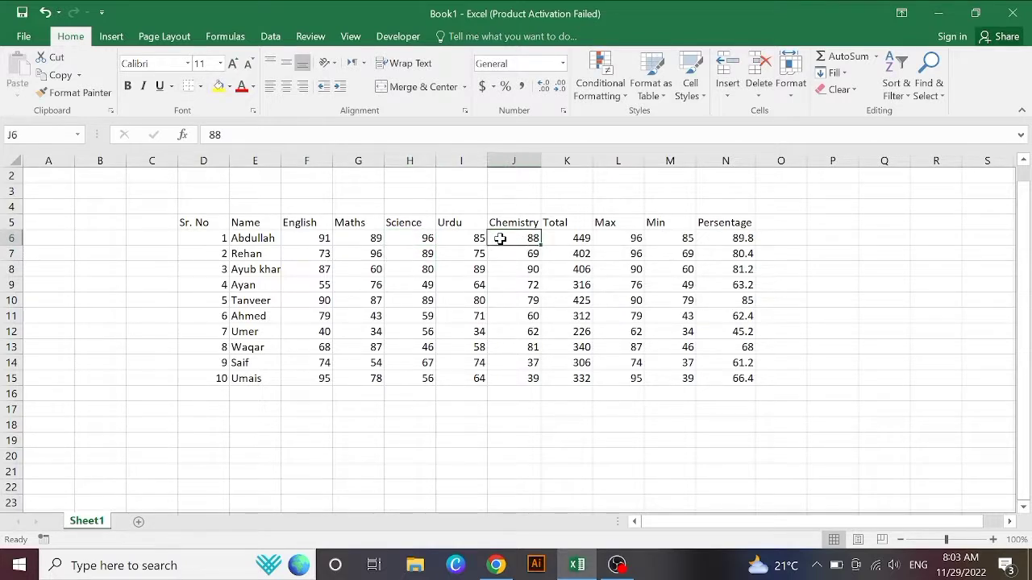
pyautogui.write('93')
pyautogui.press('Return')
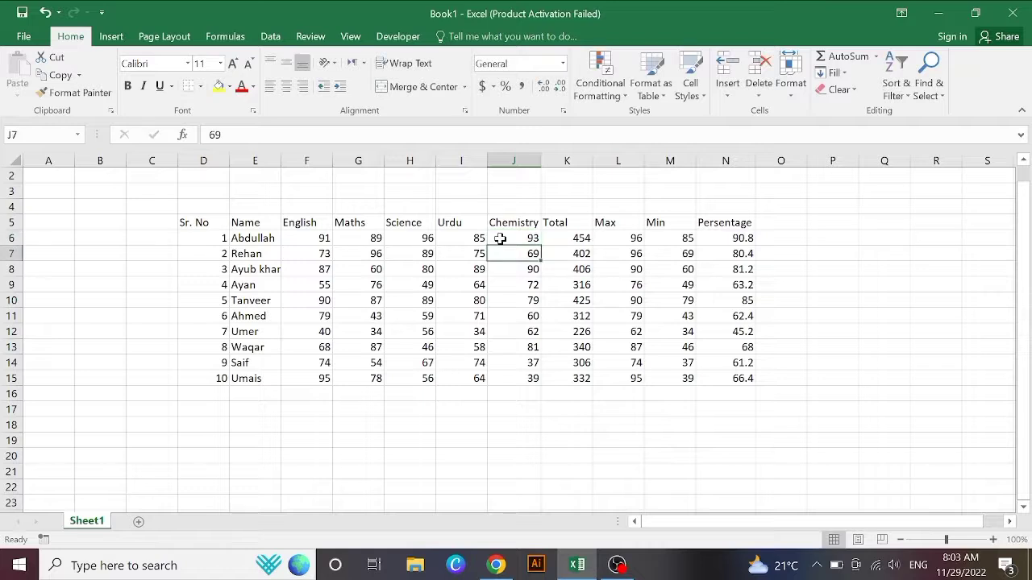
pyautogui.click(837, 258)
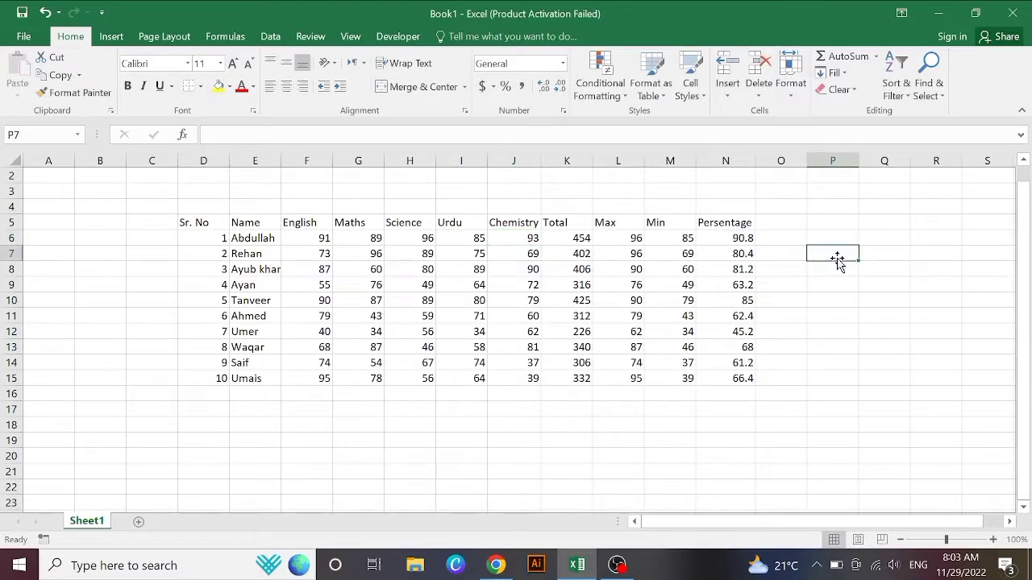
pyautogui.click(810, 302)
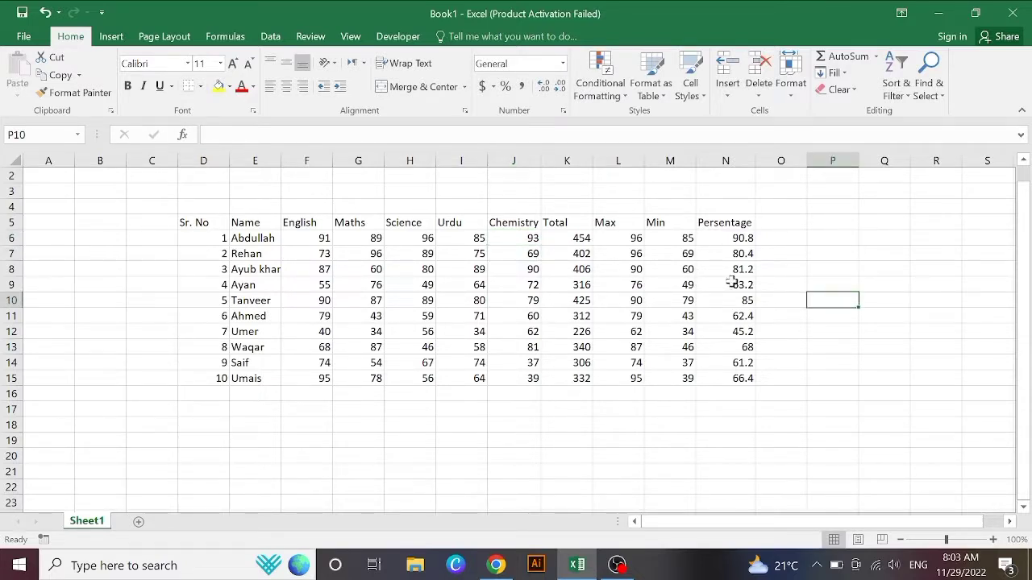
# Step: Change the second student's Urdu mark to 89 and Science mark to 95
pyautogui.click(449, 253)
pyautogui.write('89')
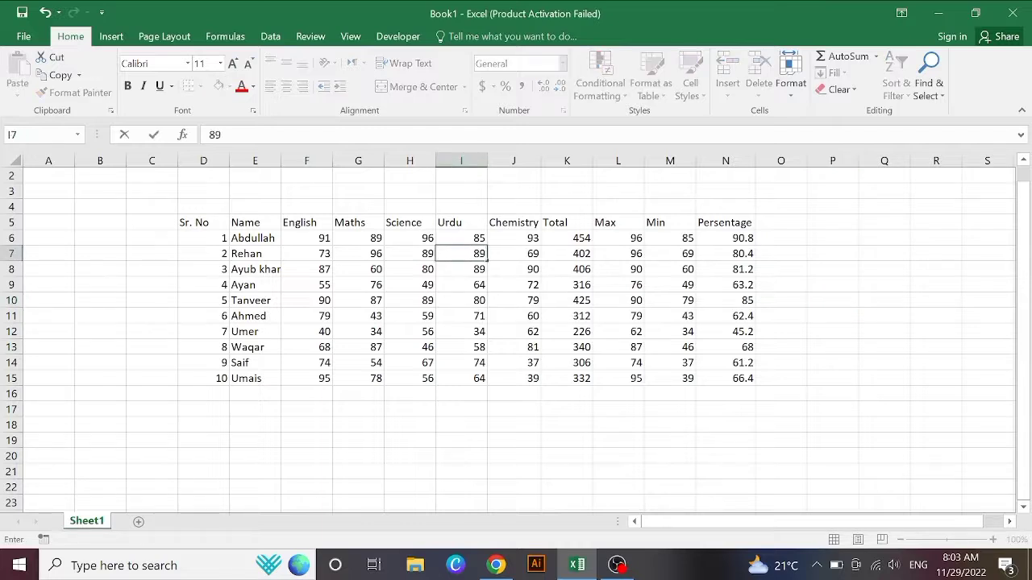
pyautogui.press('Return')
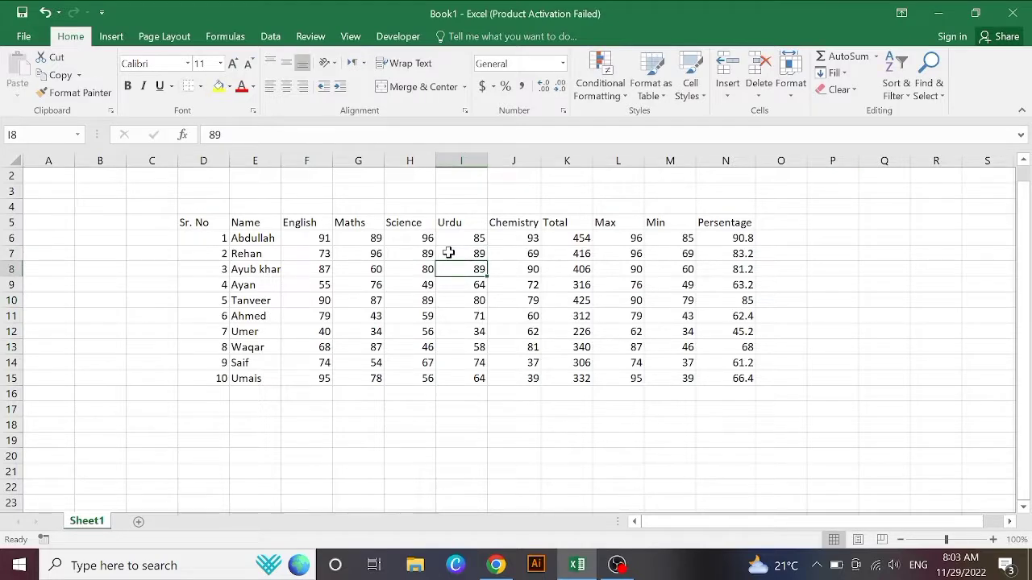
pyautogui.click(400, 255)
pyautogui.write('95')
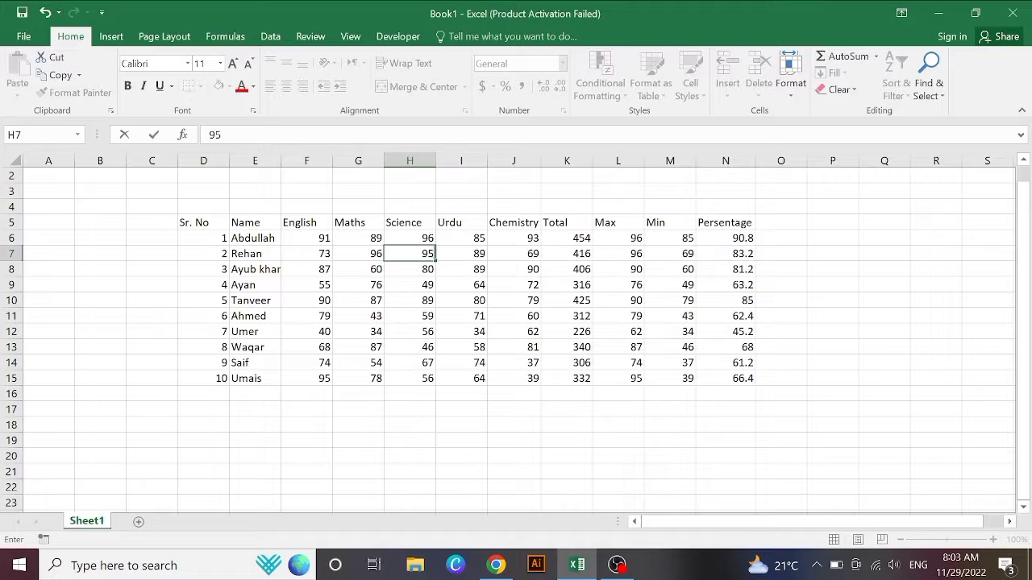
pyautogui.press('Return')
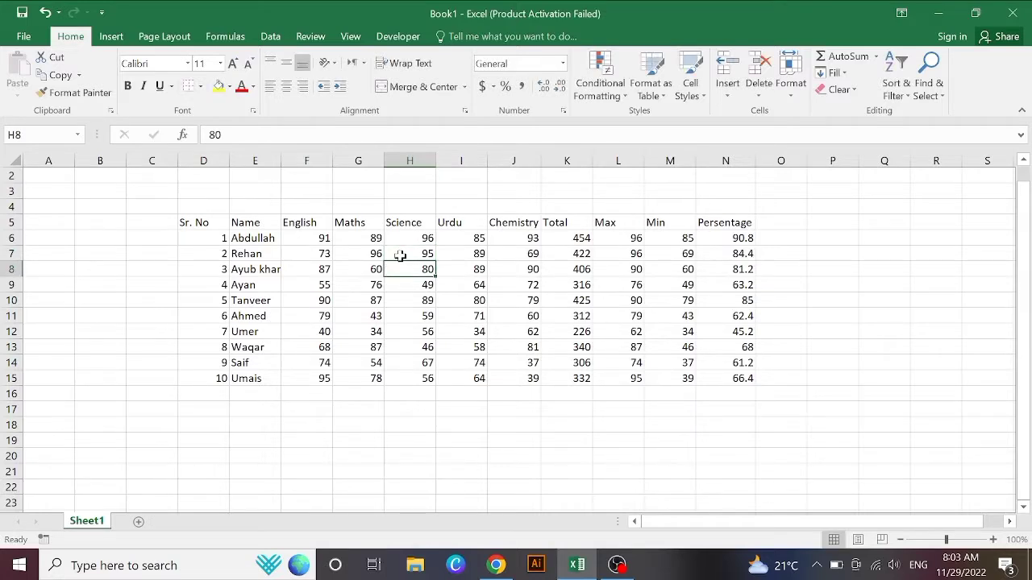
pyautogui.click(781, 226)
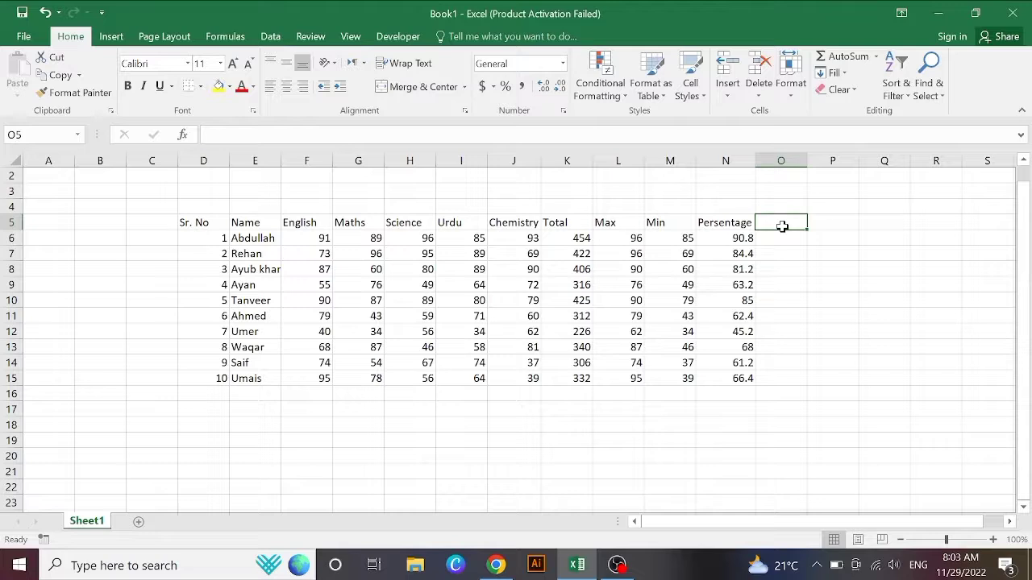
# Step: Type the 'Grade' heading in O5 and begin a formula with = in O6
pyautogui.write('g')
pyautogui.press('BackSpace')
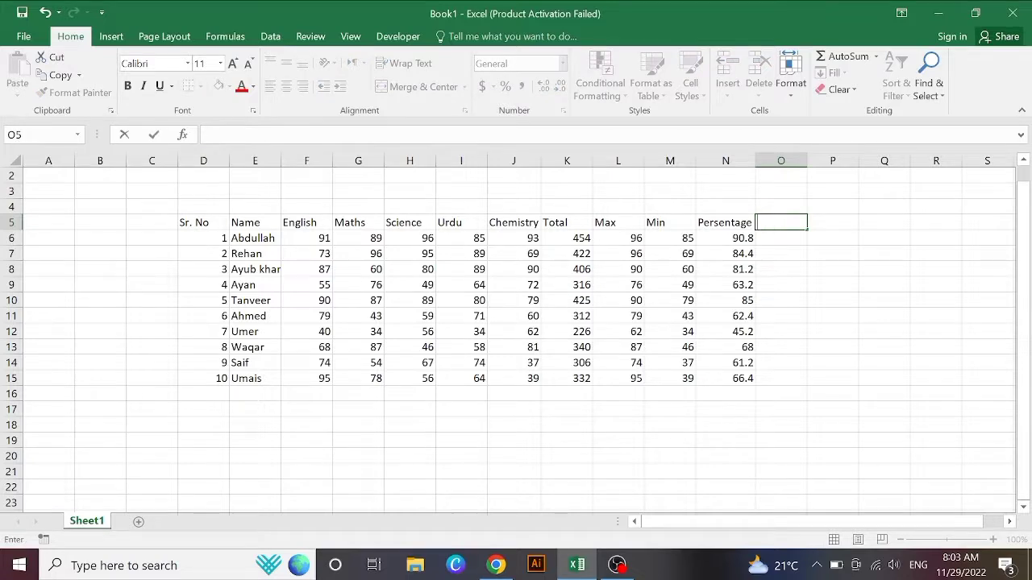
pyautogui.write('Grade')
pyautogui.click(779, 243)
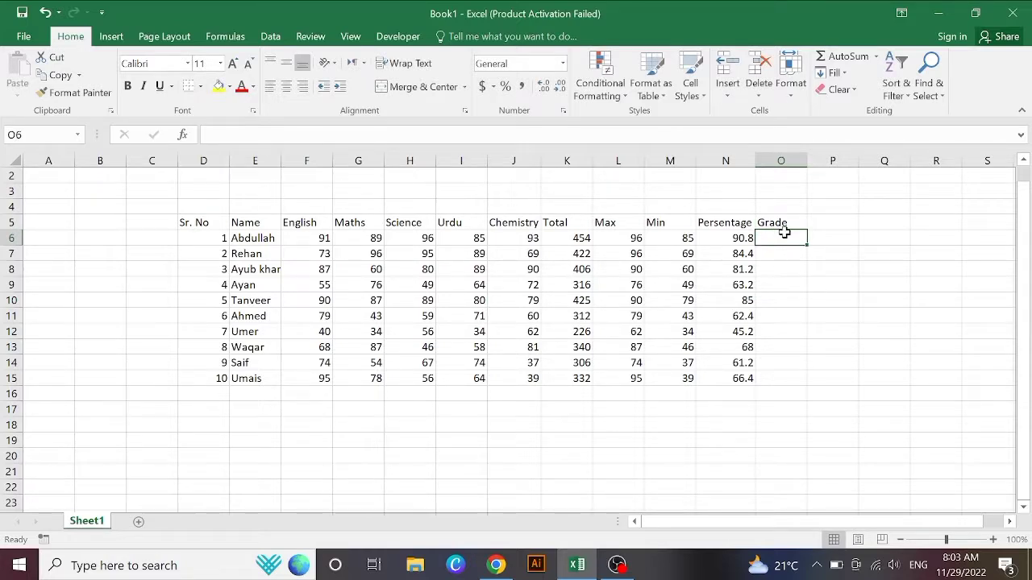
pyautogui.write('=')
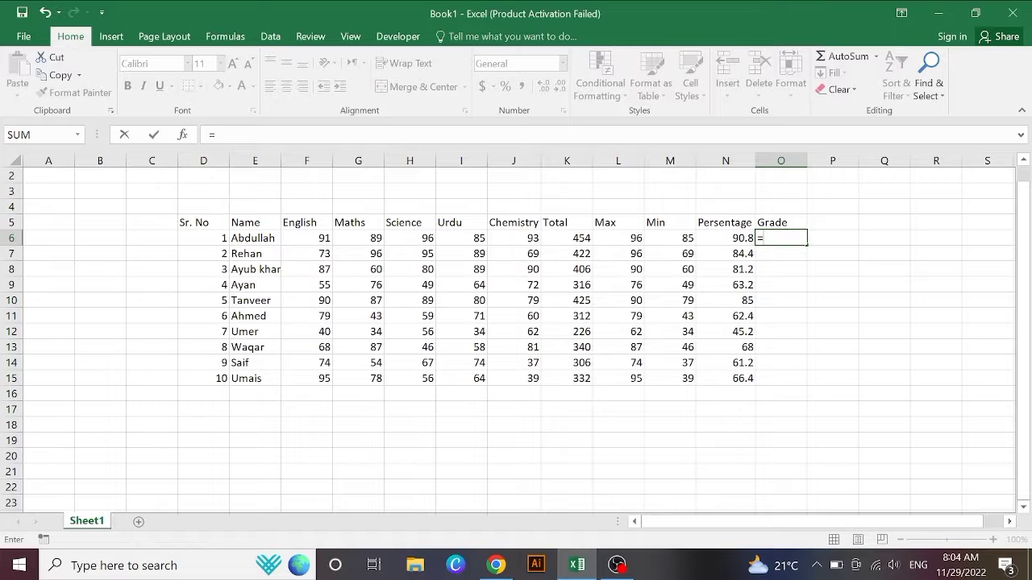
# Step: Begin O6's grade formula with the IF function, removing the stray 90
pyautogui.write('90')
pyautogui.press('BackSpace')
pyautogui.press('BackSpace')
pyautogui.write('if')
pyautogui.press('Tab')
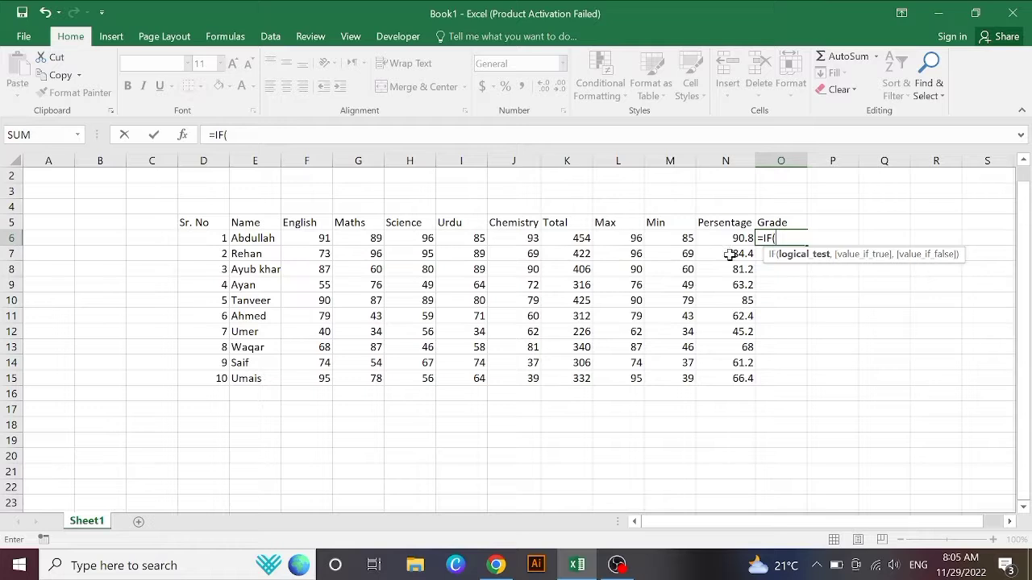
# Step: Add the first test N6>90 returning "A1", then start a nested IF
pyautogui.click(735, 238)
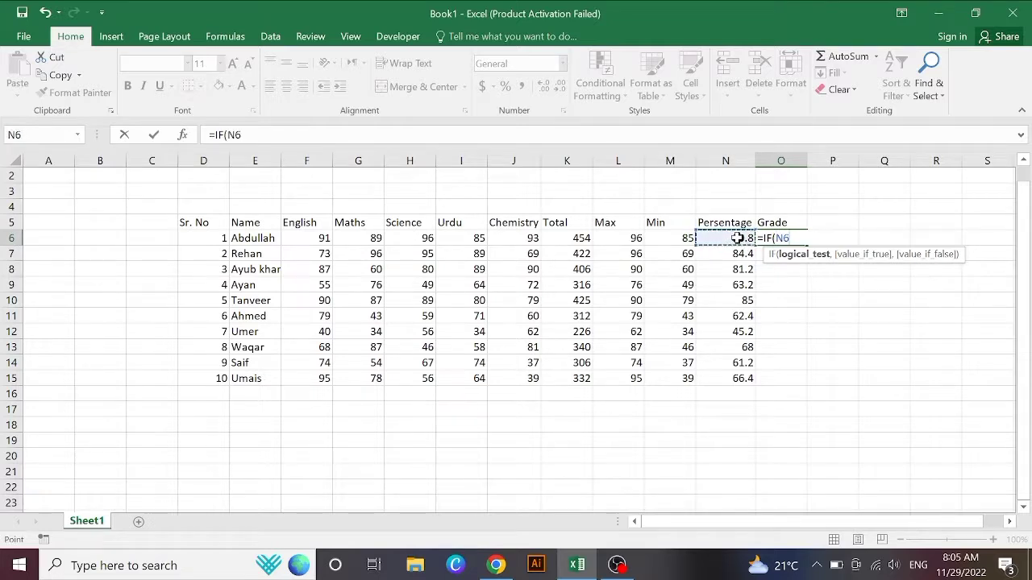
pyautogui.write(',')
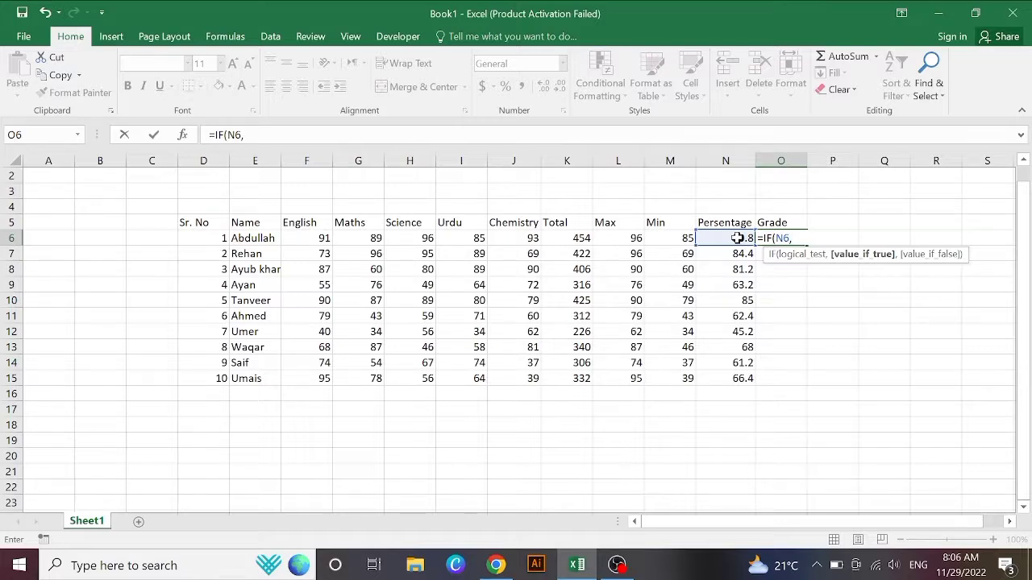
pyautogui.press('BackSpace')
pyautogui.write('>')
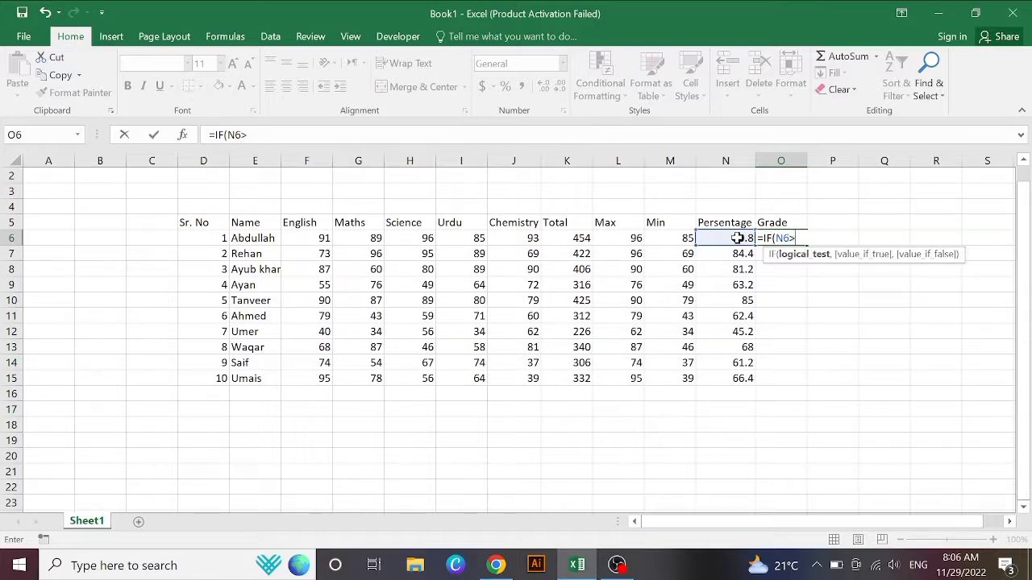
pyautogui.write('90,""')
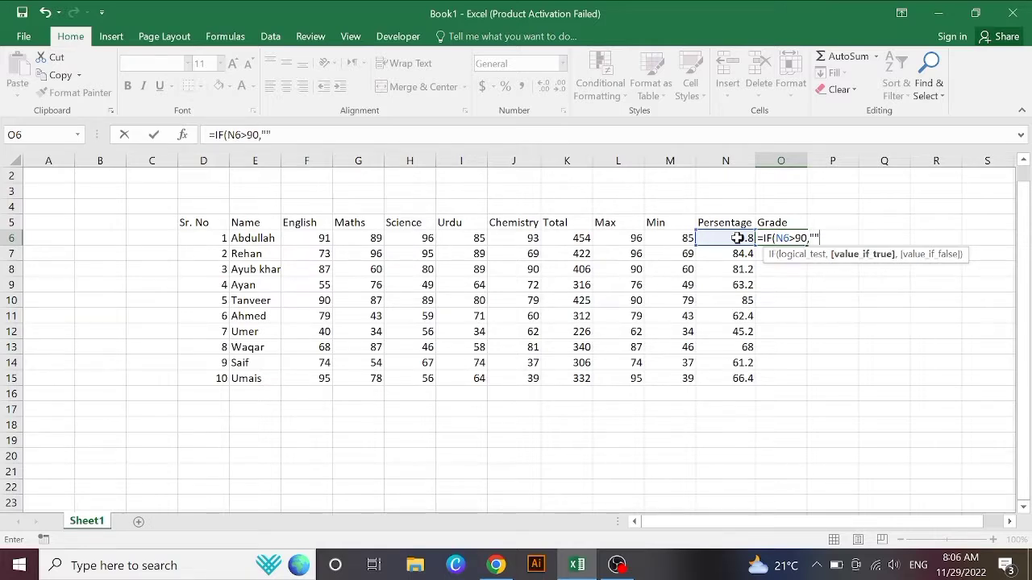
pyautogui.click(815, 238)
pyautogui.write('S')
pyautogui.press('BackSpace')
pyautogui.write('A1')
pyautogui.write('if')
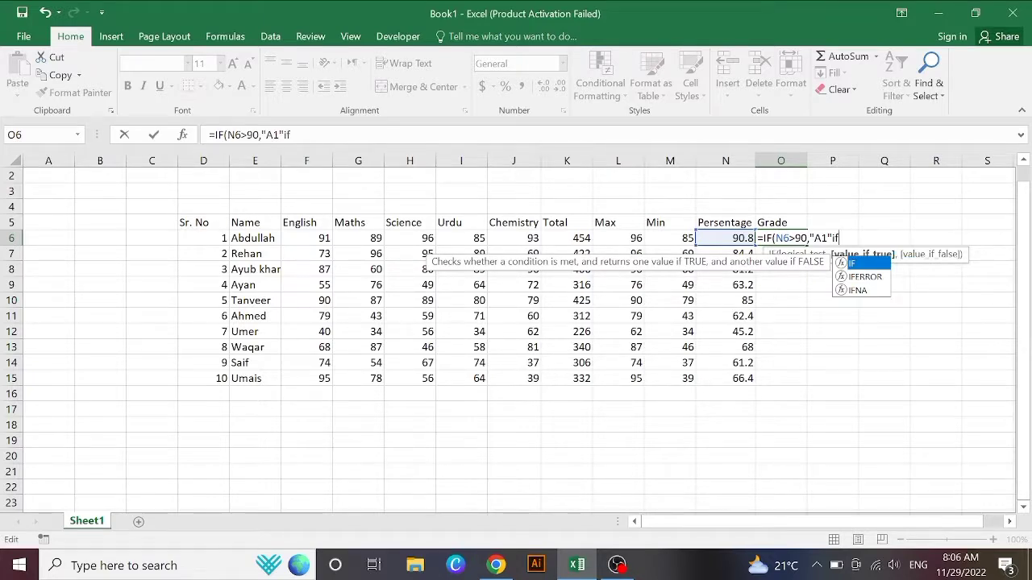
pyautogui.press('Tab')
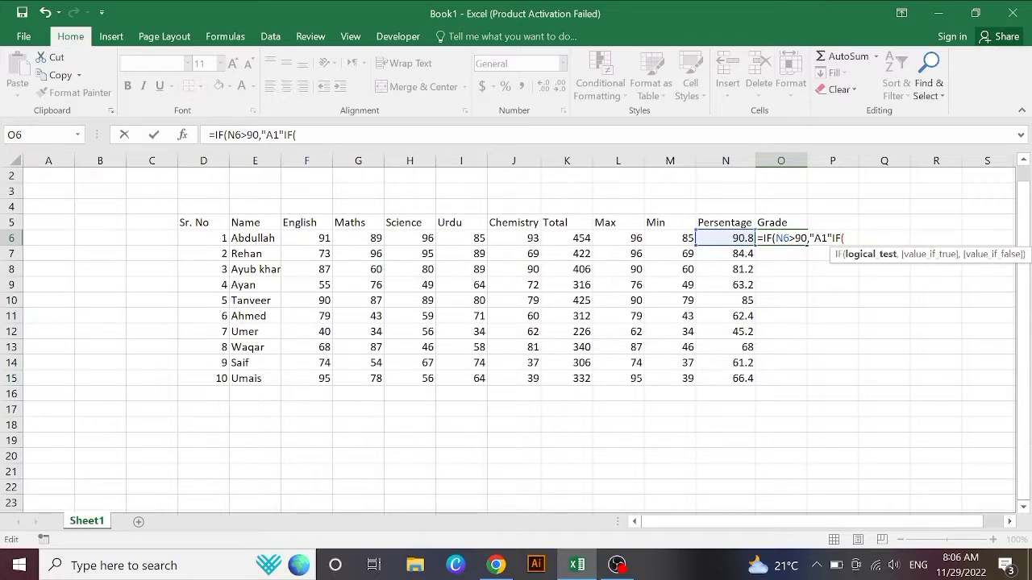
# Step: Add the second test N6>80 returning "A" to O6's formula
pyautogui.click(719, 238)
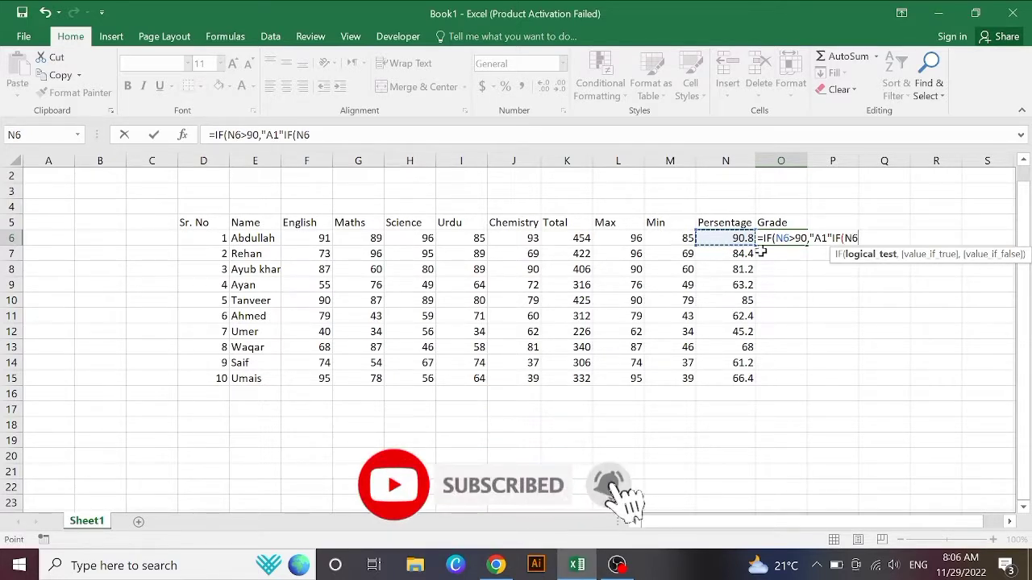
pyautogui.write('>')
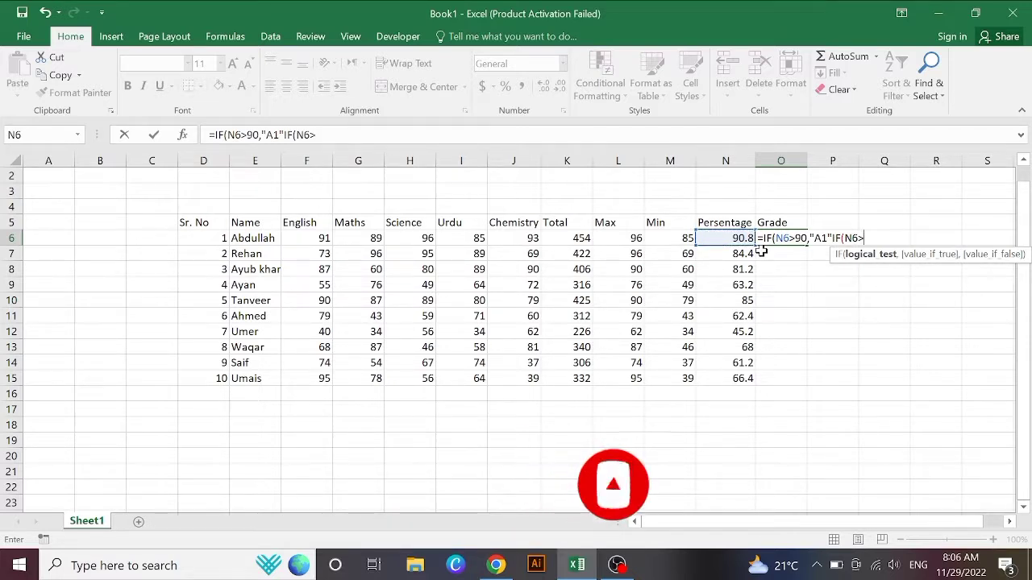
pyautogui.write('80')
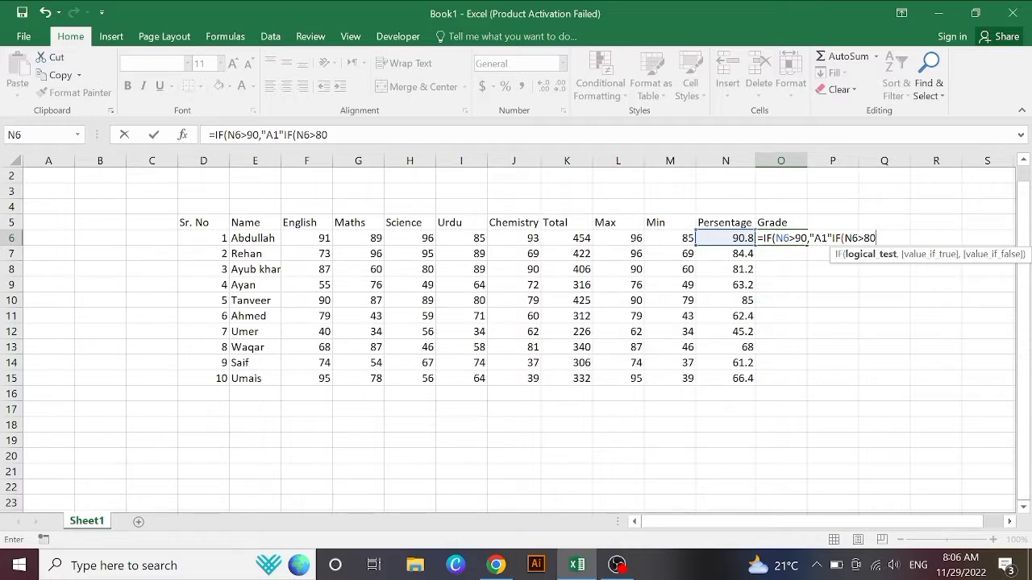
pyautogui.write(',""')
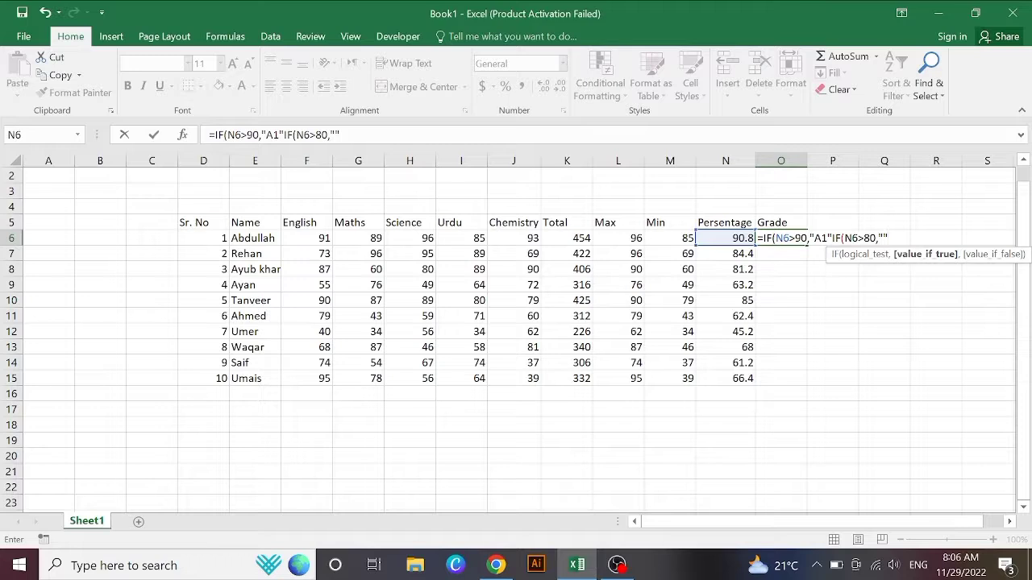
pyautogui.press('F2')
pyautogui.write('A')
# Step: Nest a third IF testing N6>70 that returns "B"
pyautogui.write('i')
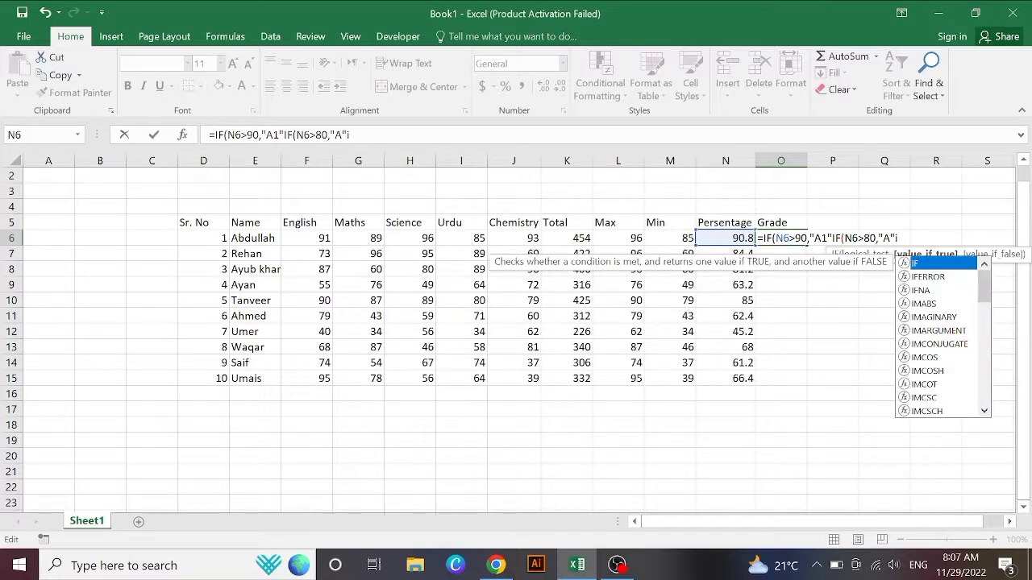
pyautogui.write('f')
pyautogui.press('Tab')
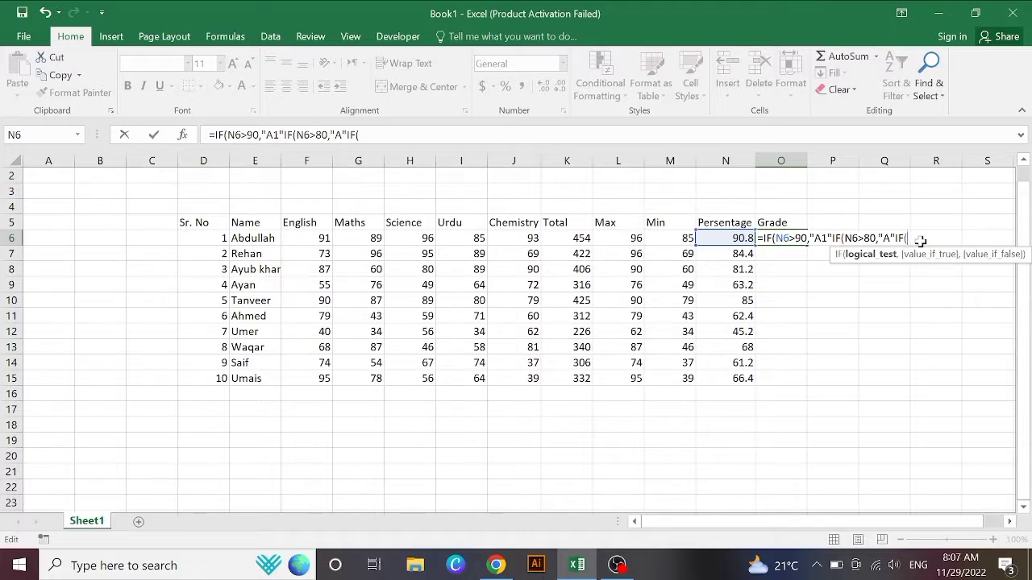
pyautogui.click(724, 238)
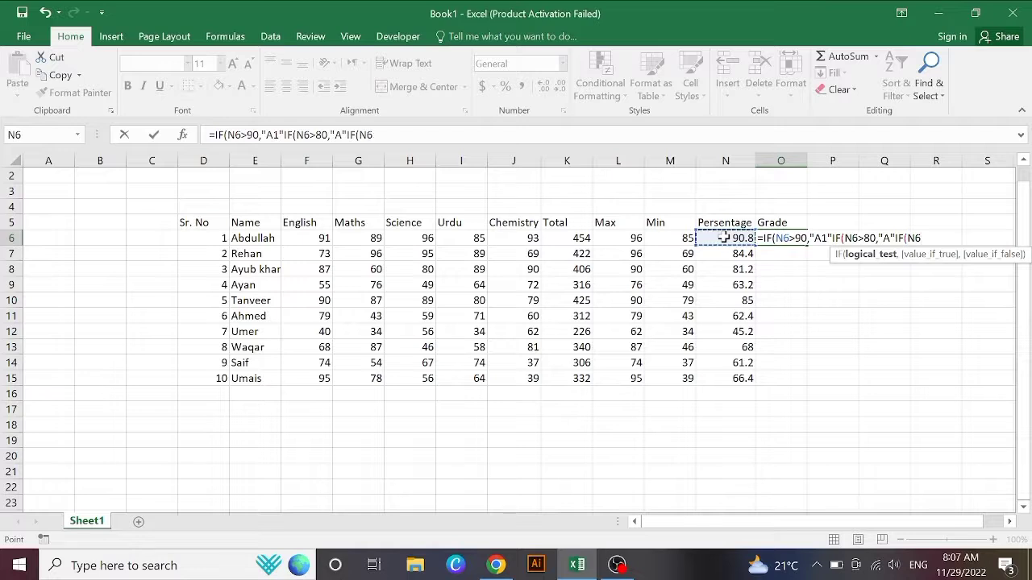
pyautogui.write('>')
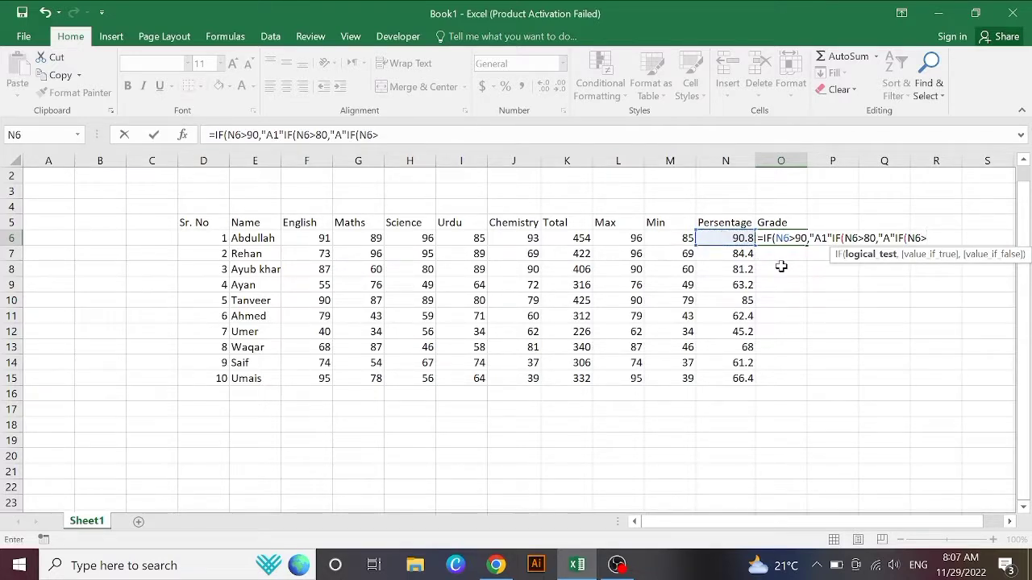
pyautogui.write('70,')
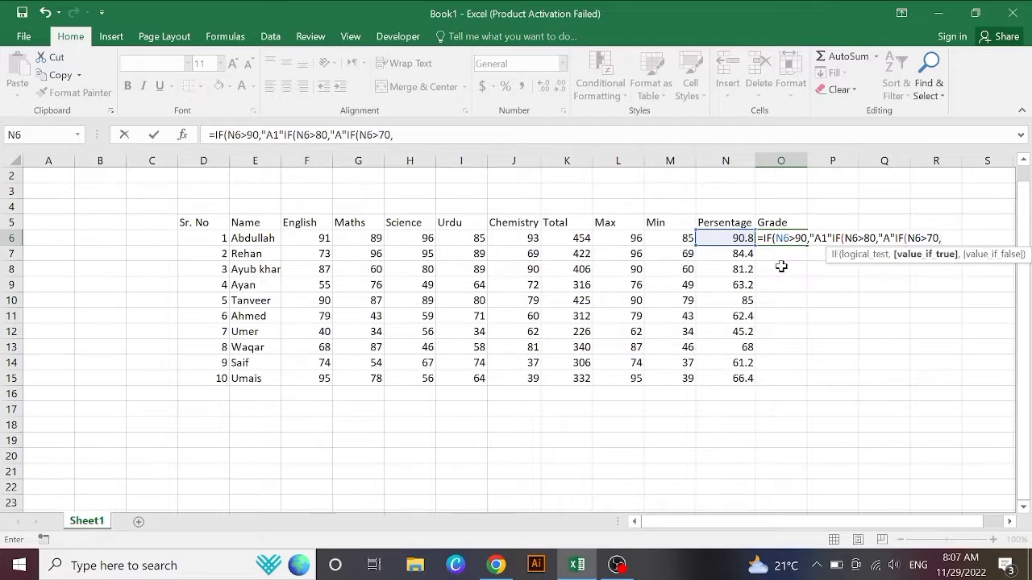
pyautogui.write('""')
pyautogui.press('F2')
pyautogui.press('Left')
pyautogui.write('B')
pyautogui.press('Return')
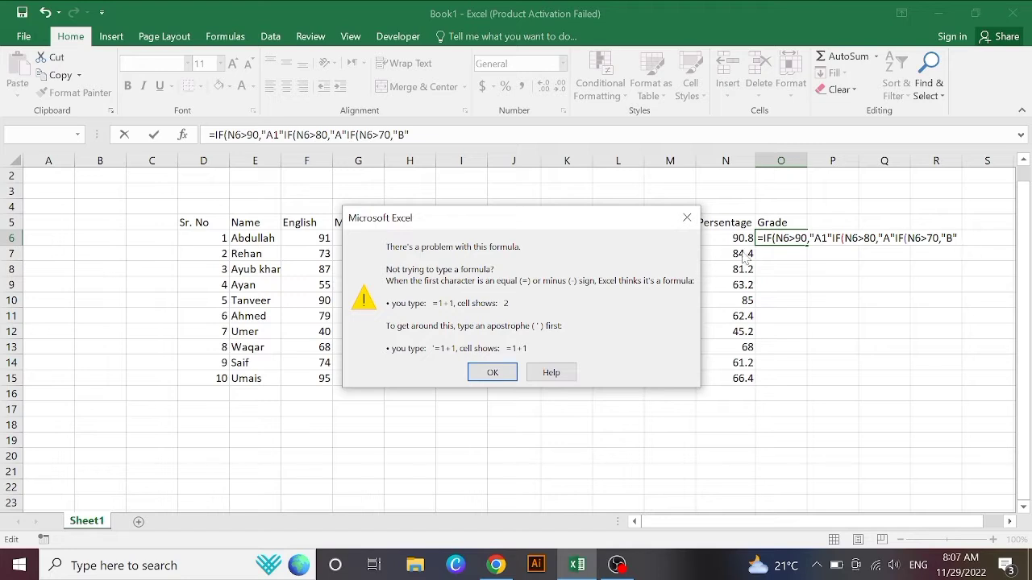
pyautogui.click(687, 217)
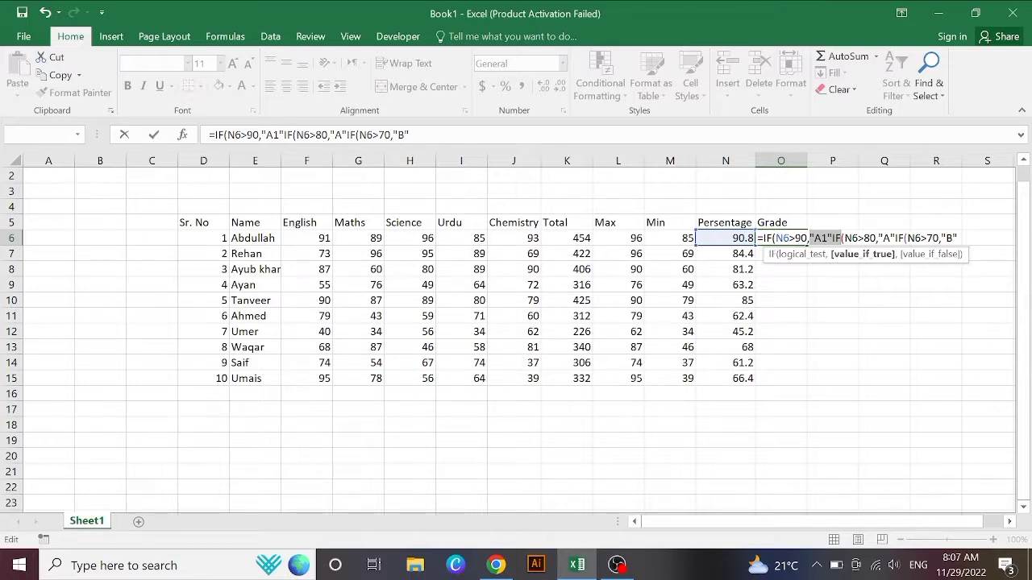
pyautogui.click(853, 255)
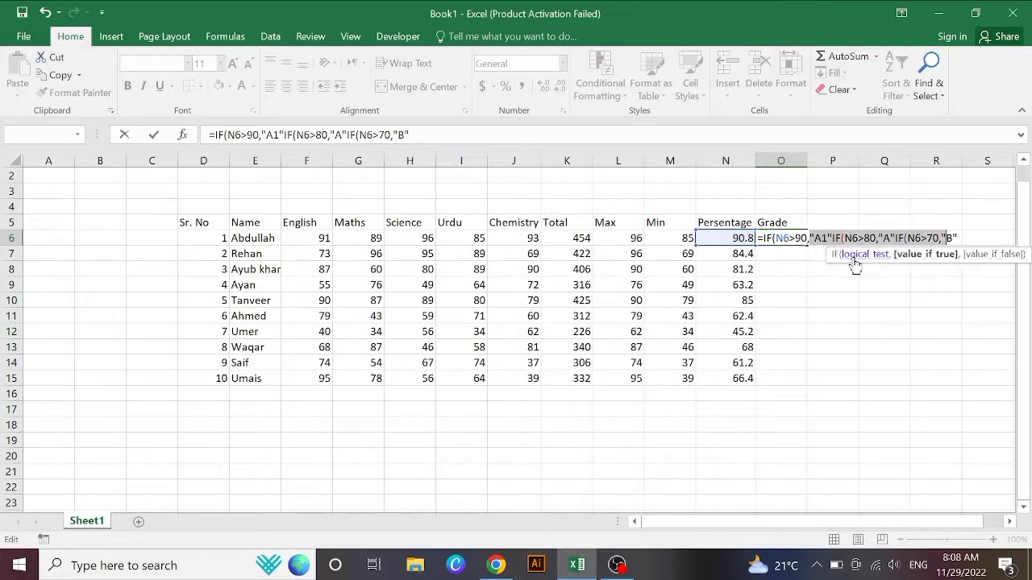
pyautogui.click(855, 260)
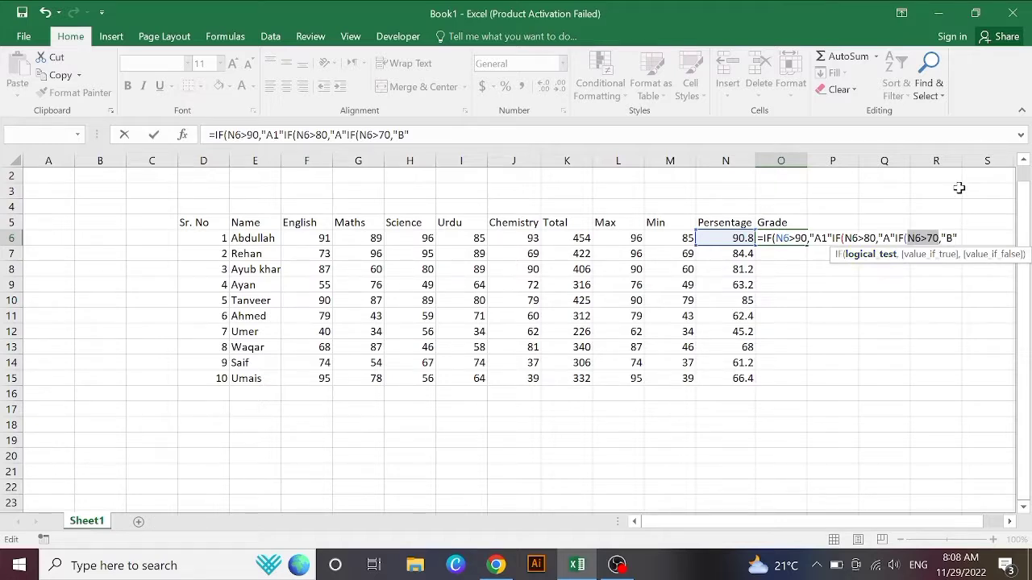
pyautogui.click(962, 226)
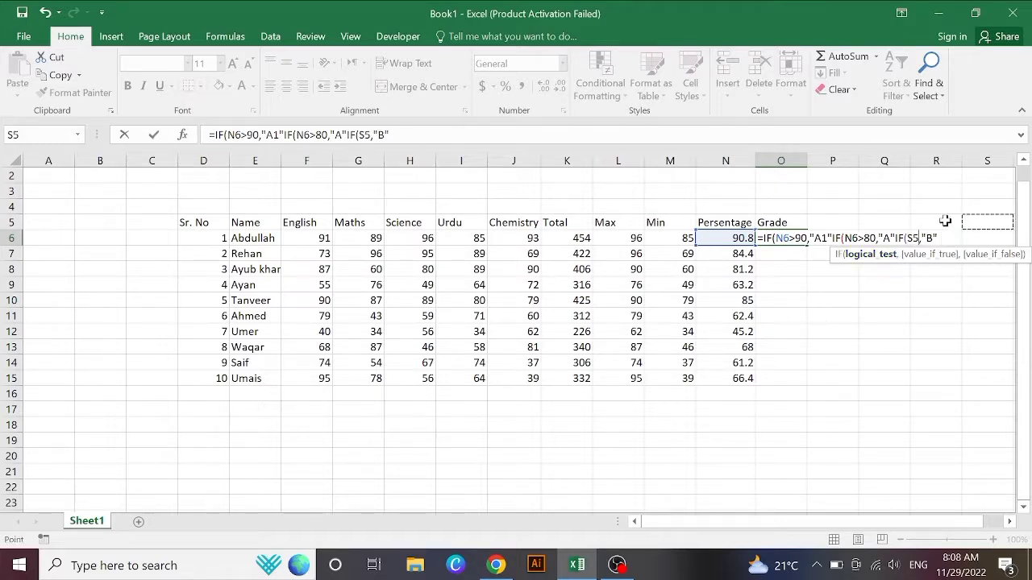
pyautogui.click(942, 246)
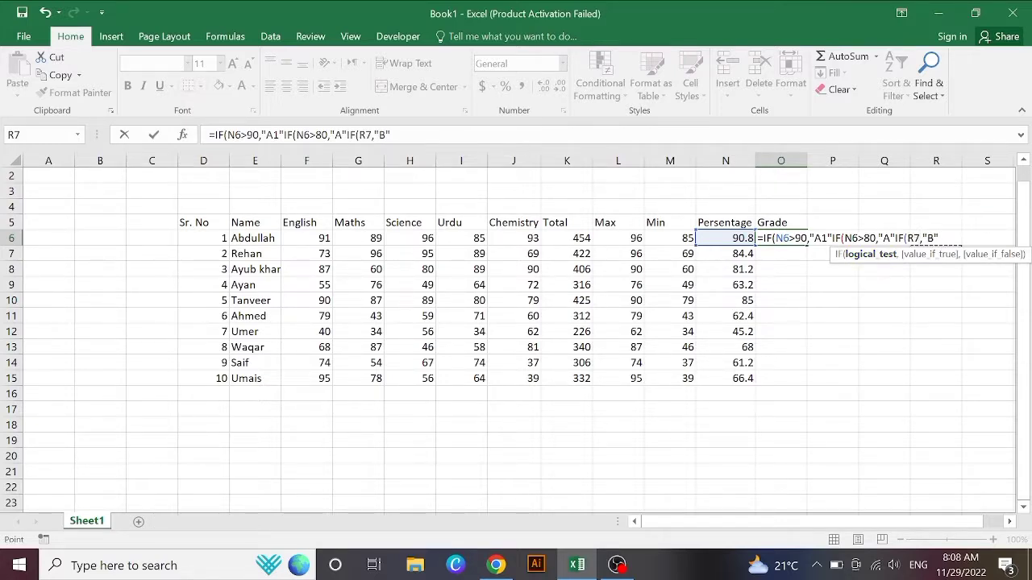
pyautogui.press('BackSpace')
pyautogui.press('BackSpace')
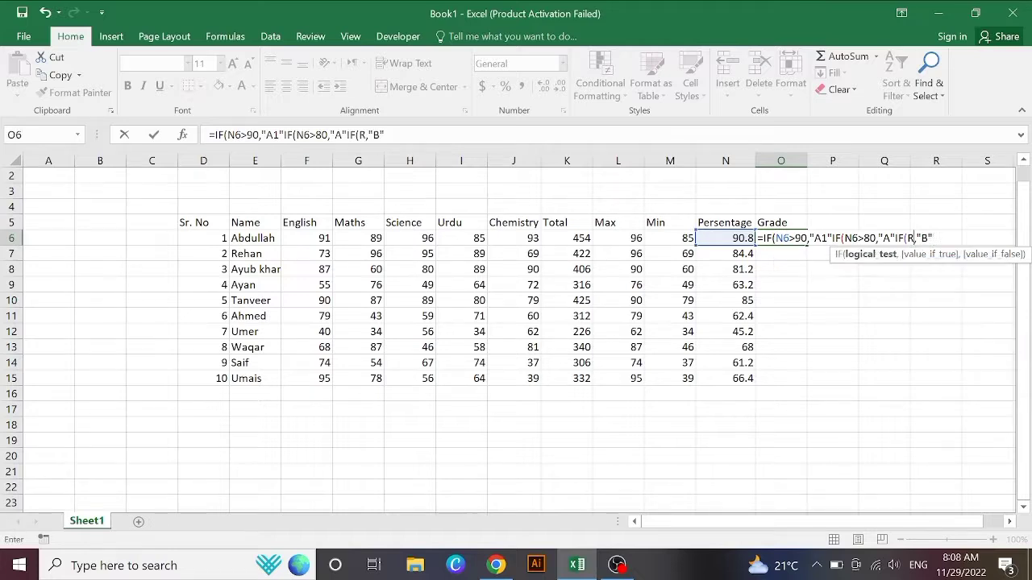
pyautogui.click(730, 239)
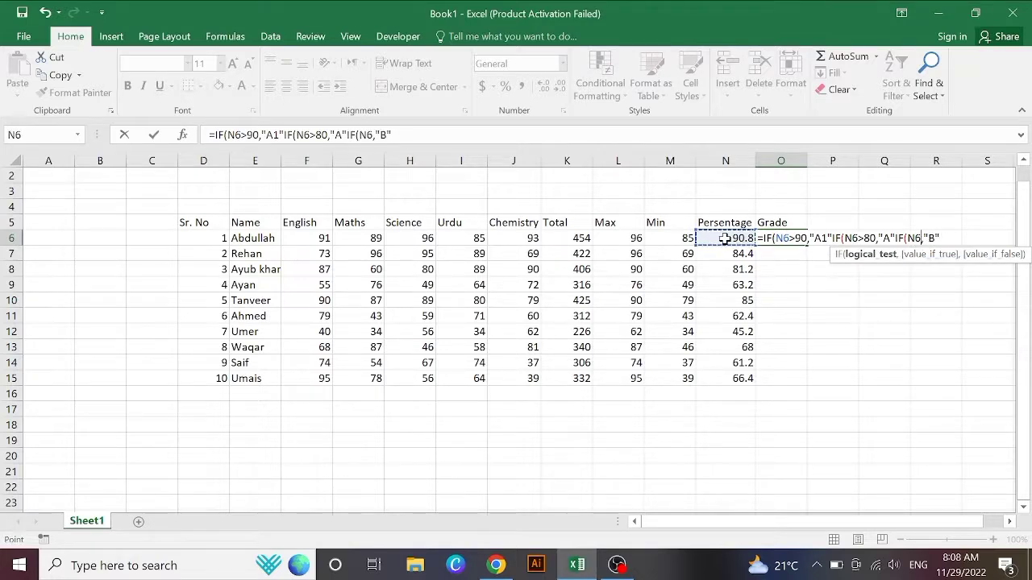
pyautogui.write('>')
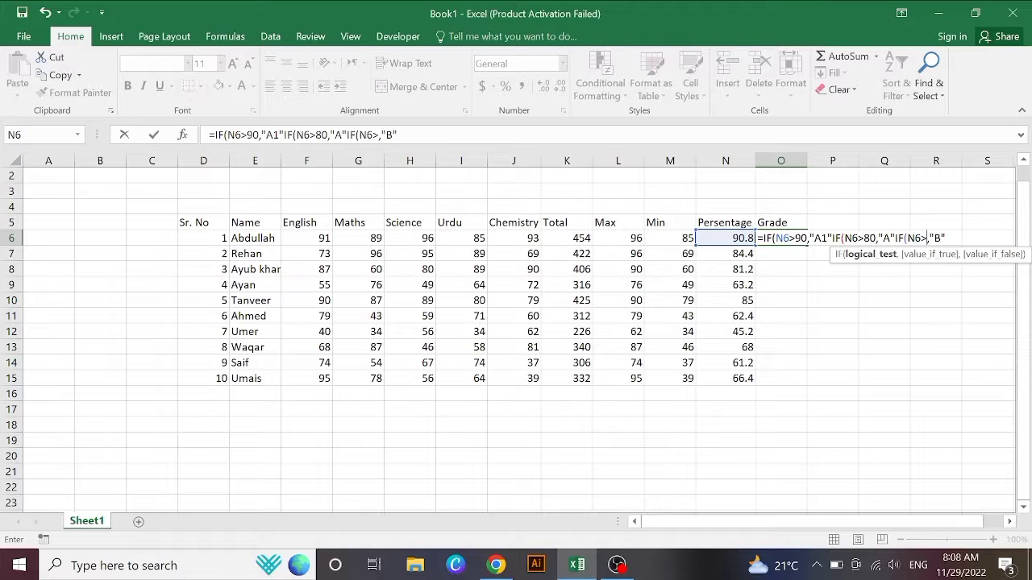
pyautogui.write('70')
pyautogui.click(957, 239)
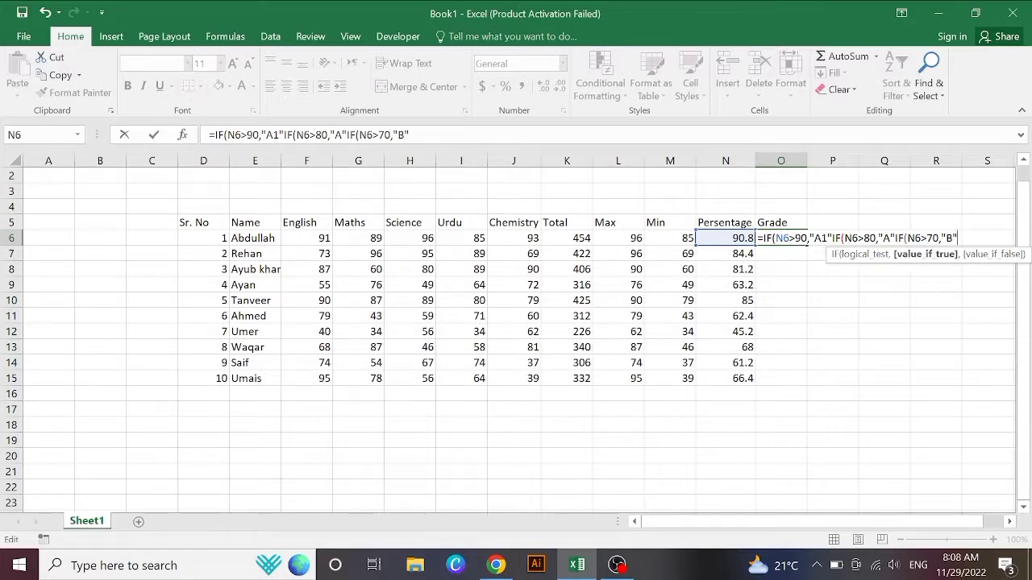
pyautogui.press('Return')
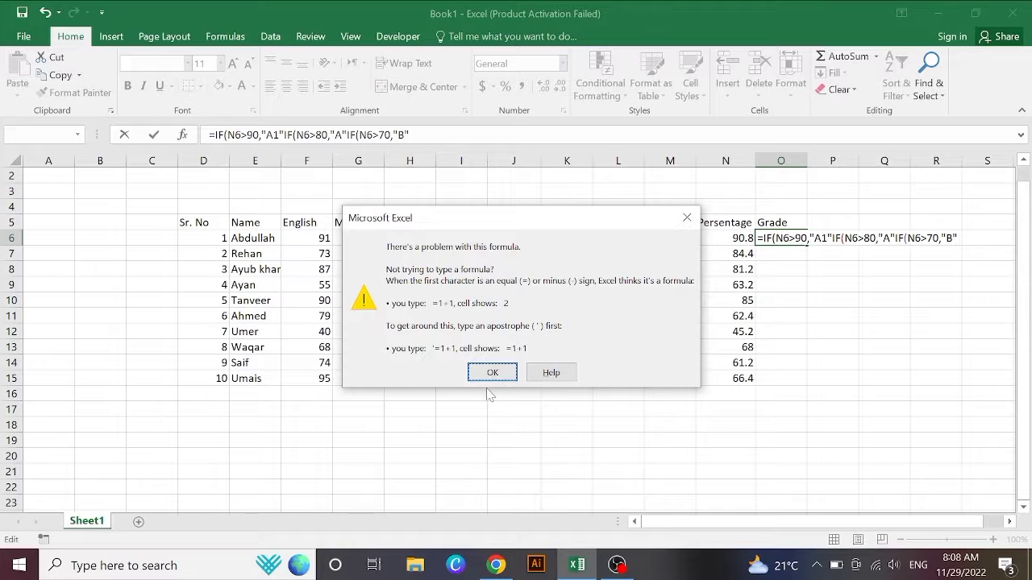
# Step: Dismiss the formula error and move the misplaced comma before the third IF
pyautogui.click(492, 372)
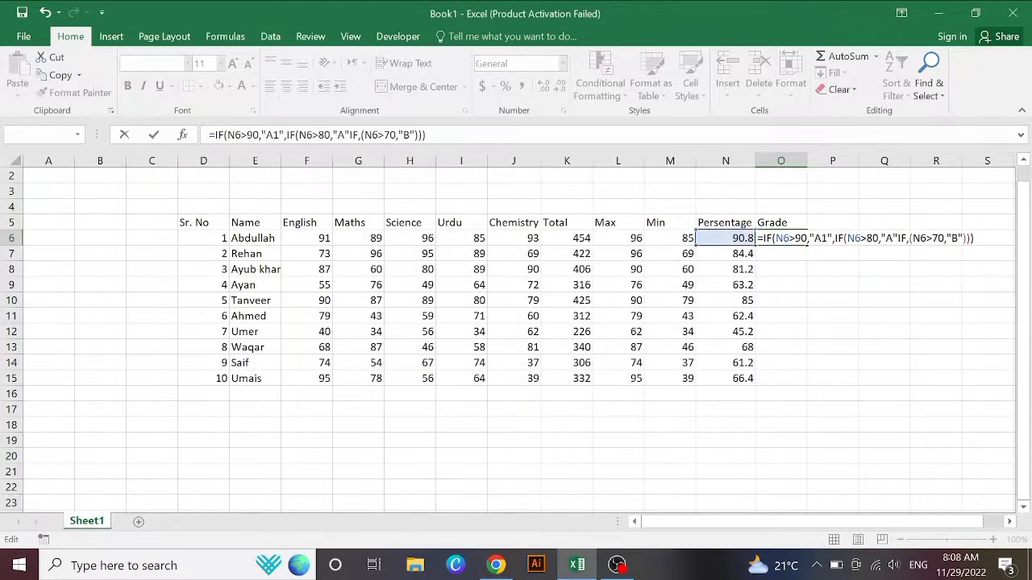
pyautogui.click(907, 239)
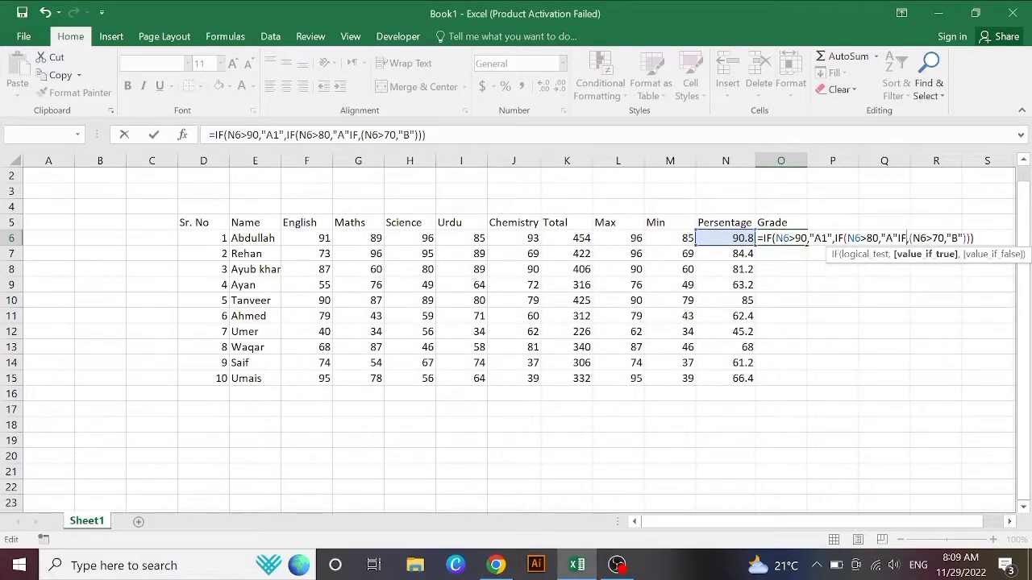
pyautogui.press('Right')
pyautogui.press('BackSpace')
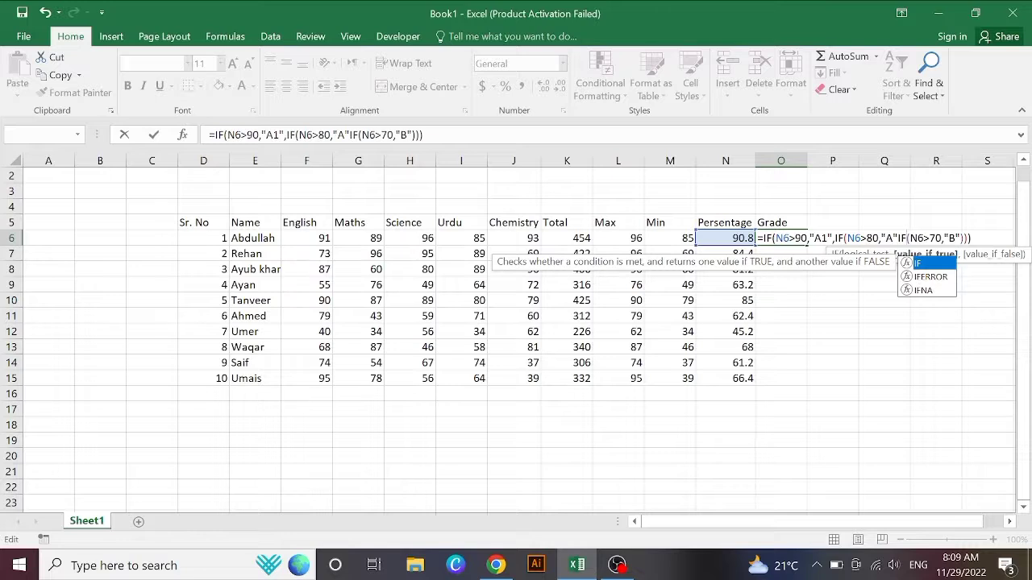
pyautogui.press('Left')
pyautogui.press('Left')
pyautogui.write(',')
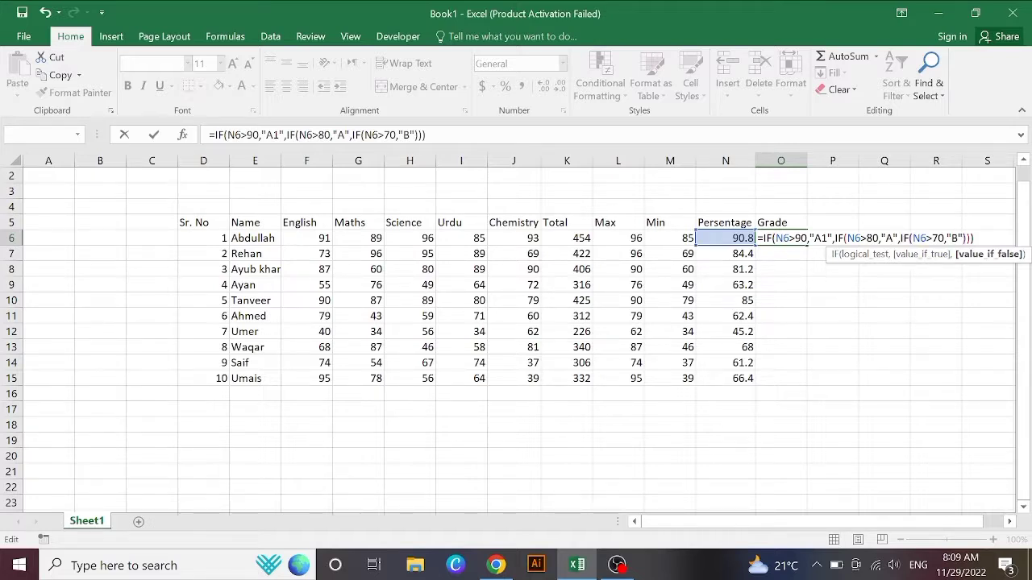
# Step: Complete the third test with "B" and a "C" fallback: =IF(N6>90,"A1",IF(N6>80,"A",IF(N6>70,"B","C")))
pyautogui.click(926, 238)
pyautogui.click(947, 239)
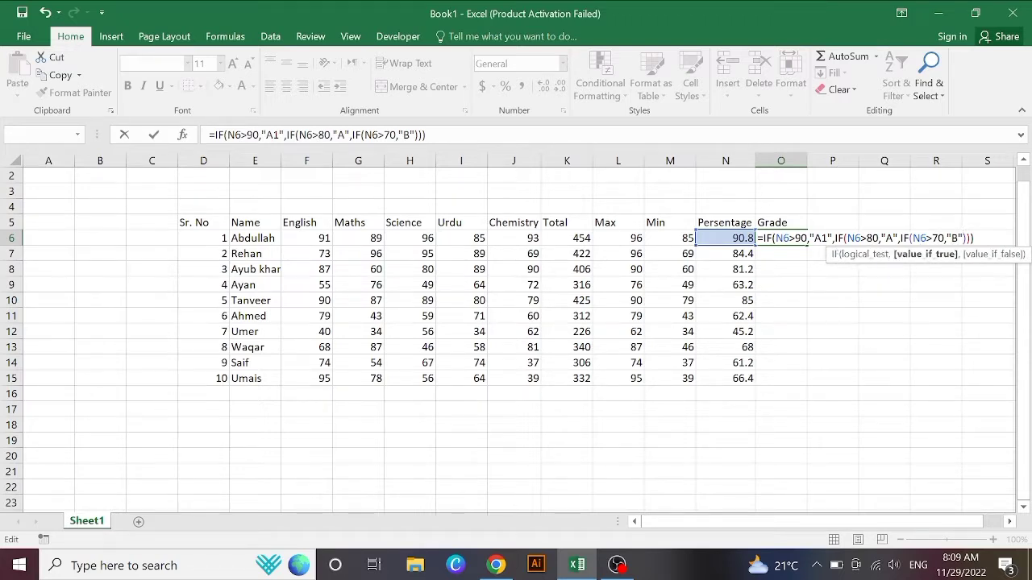
pyautogui.write(',')
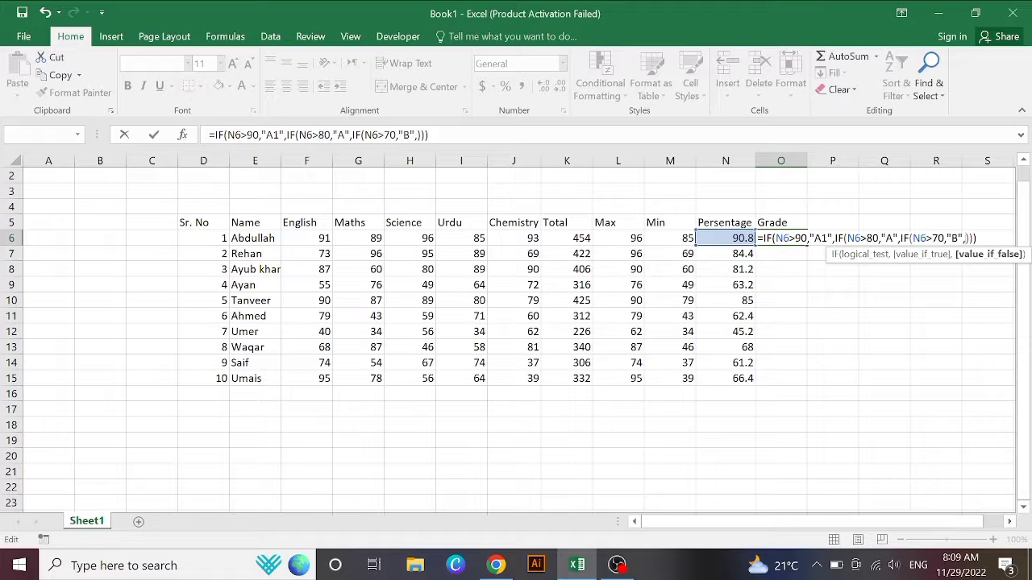
pyautogui.write('"B","C')
pyautogui.press('Right')
pyautogui.press('Right')
pyautogui.press('Right')
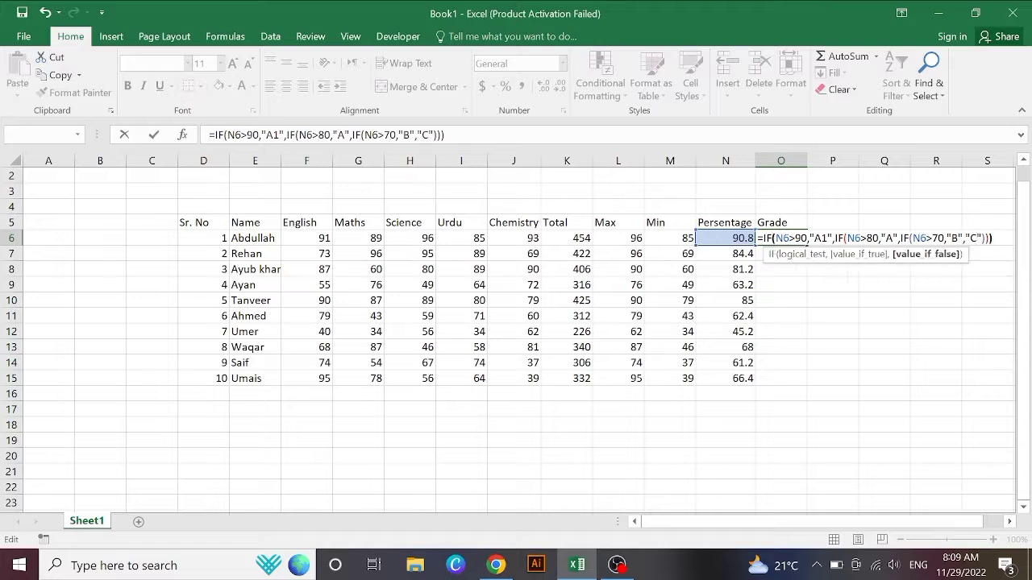
pyautogui.press('Right')
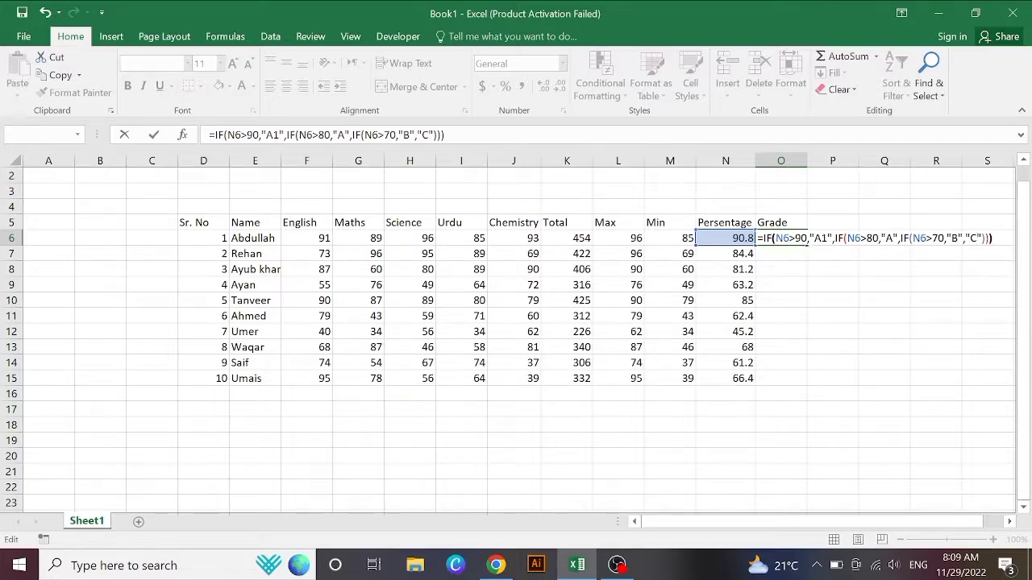
# Step: Commit the nested IF grade formula in O6 and fill it down to O15
pyautogui.press('Return')
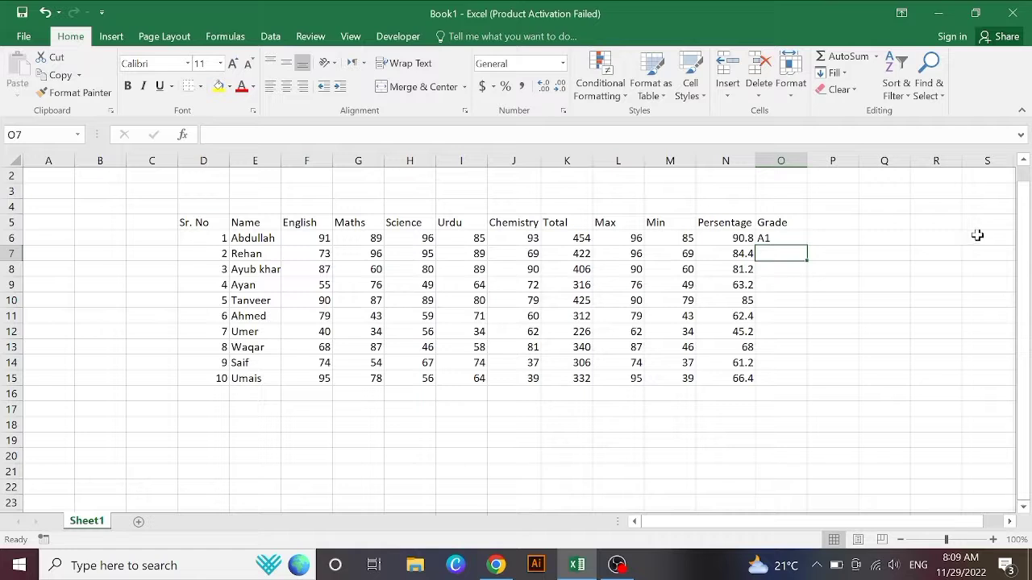
pyautogui.click(772, 239)
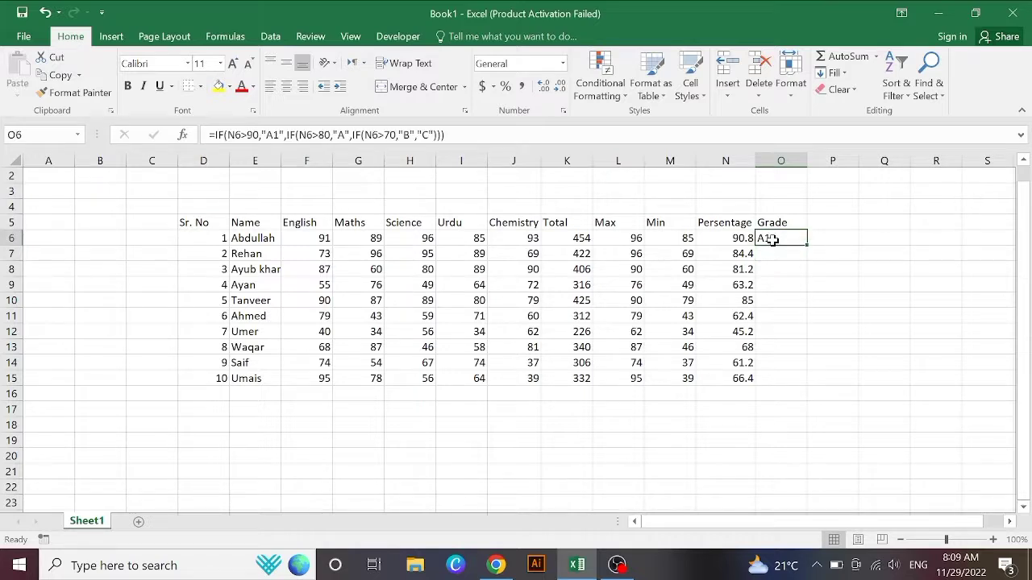
pyautogui.moveTo(807, 244); pyautogui.dragTo(803, 382)
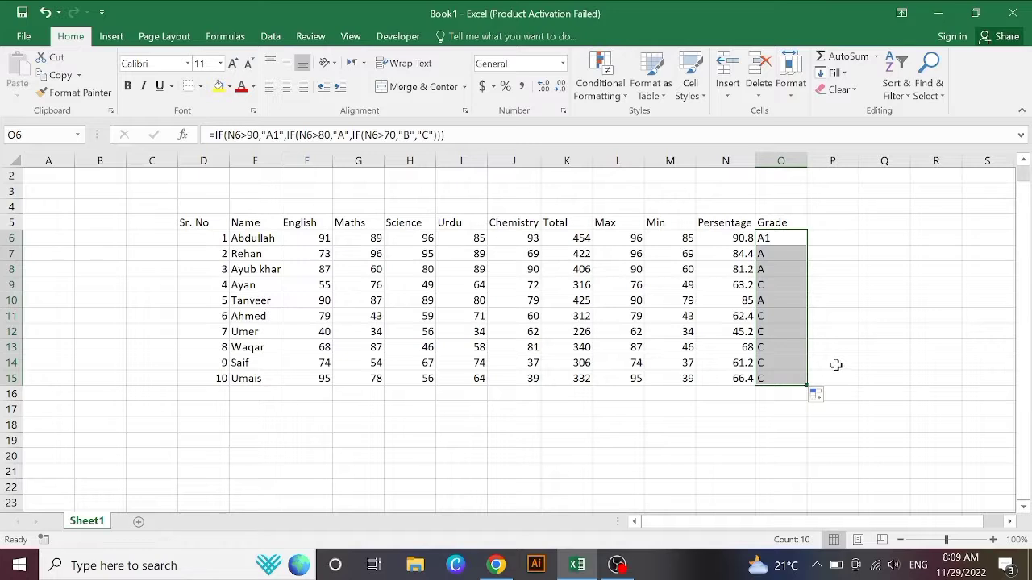
pyautogui.click(836, 365)
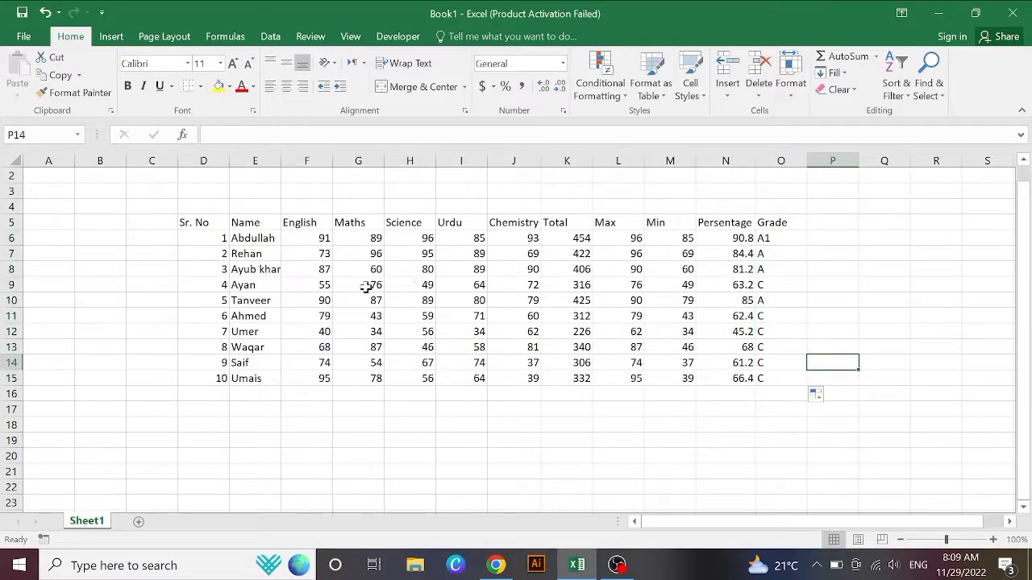
pyautogui.click(310, 303)
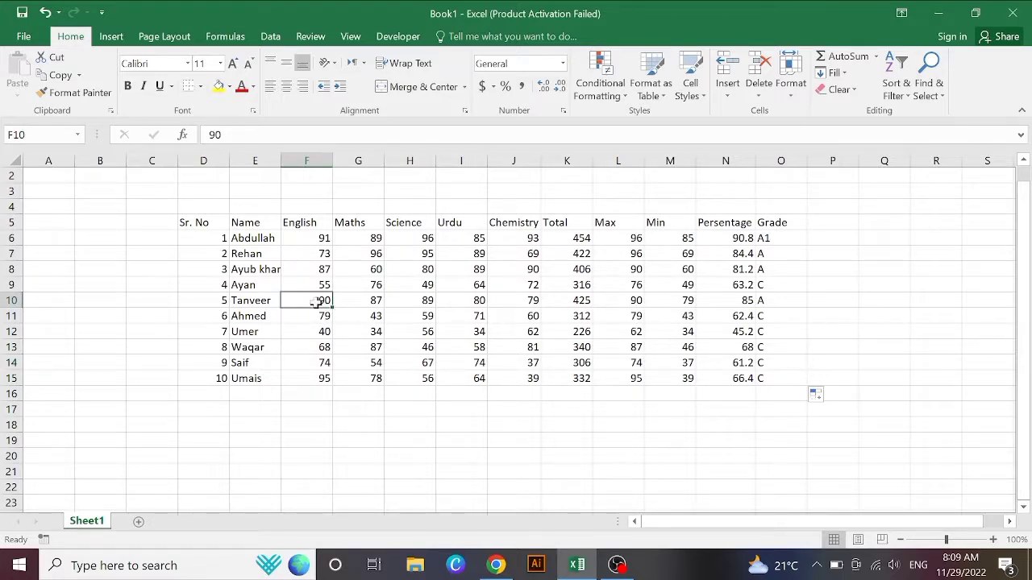
# Step: Change Tanveer's marks to 97 in Chemistry (J10), 89 in Maths (G10) and 89 in Urdu (I10)
pyautogui.click(493, 302)
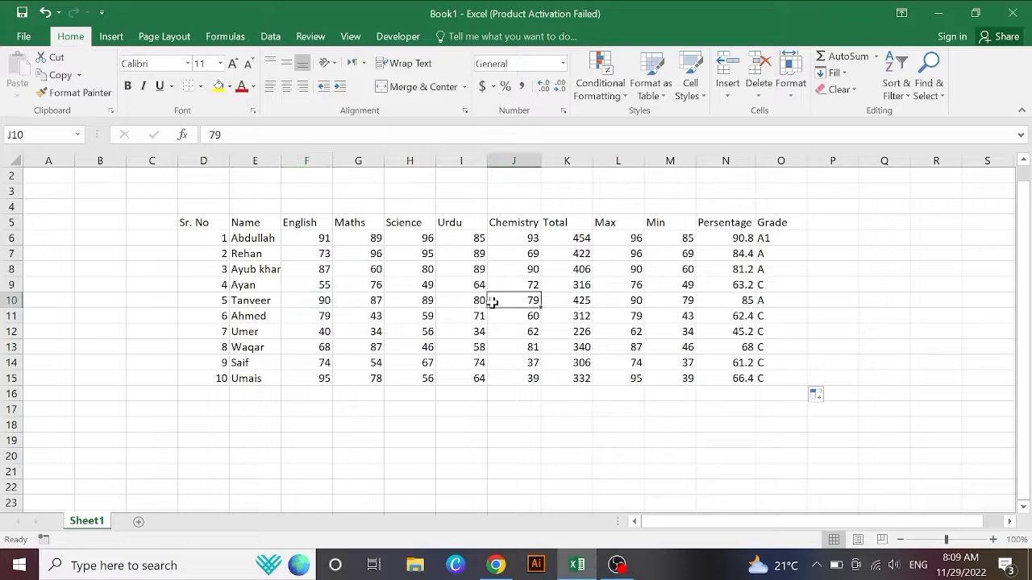
pyautogui.write('97')
pyautogui.press('Return')
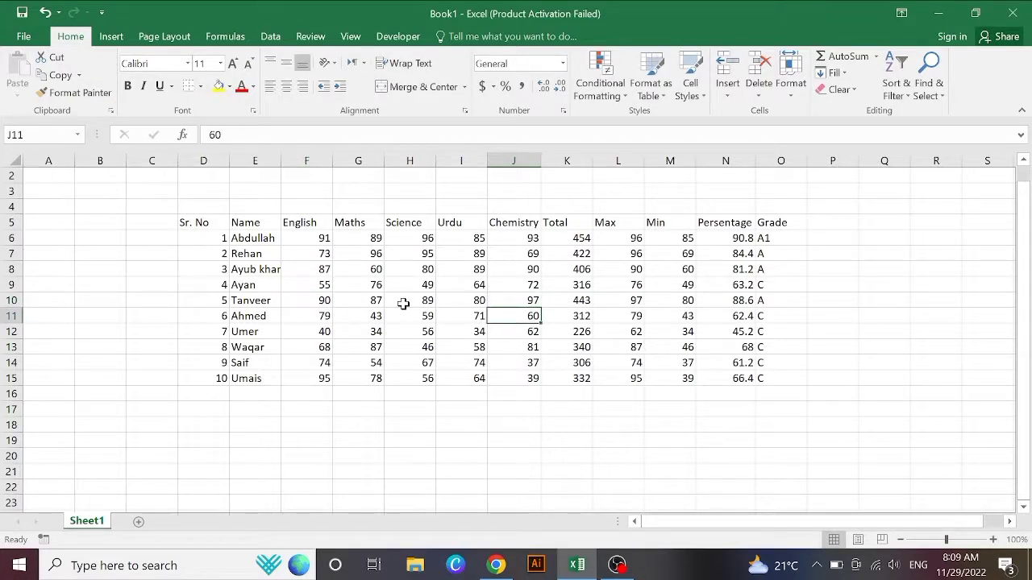
pyautogui.click(369, 301)
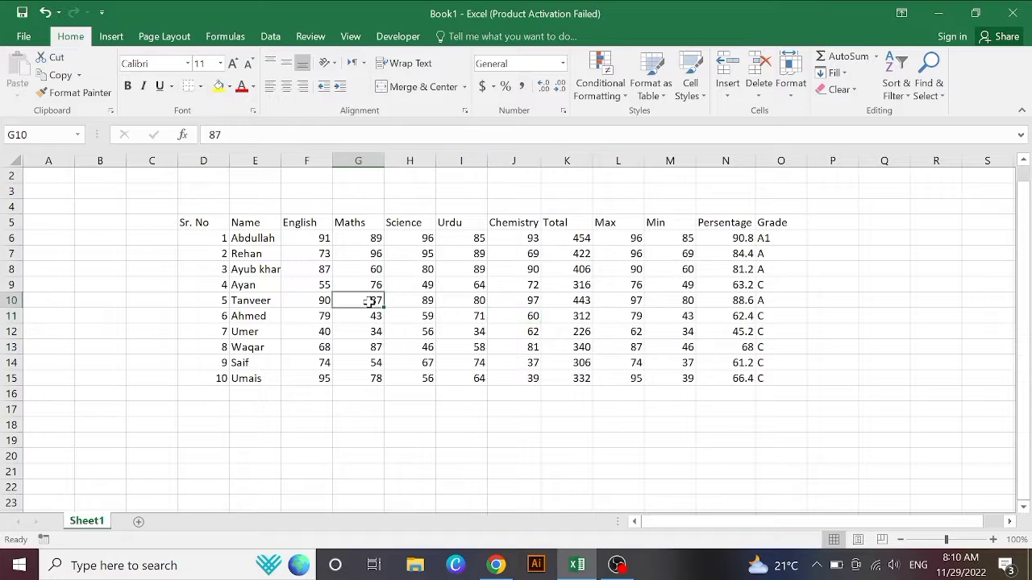
pyautogui.write('89')
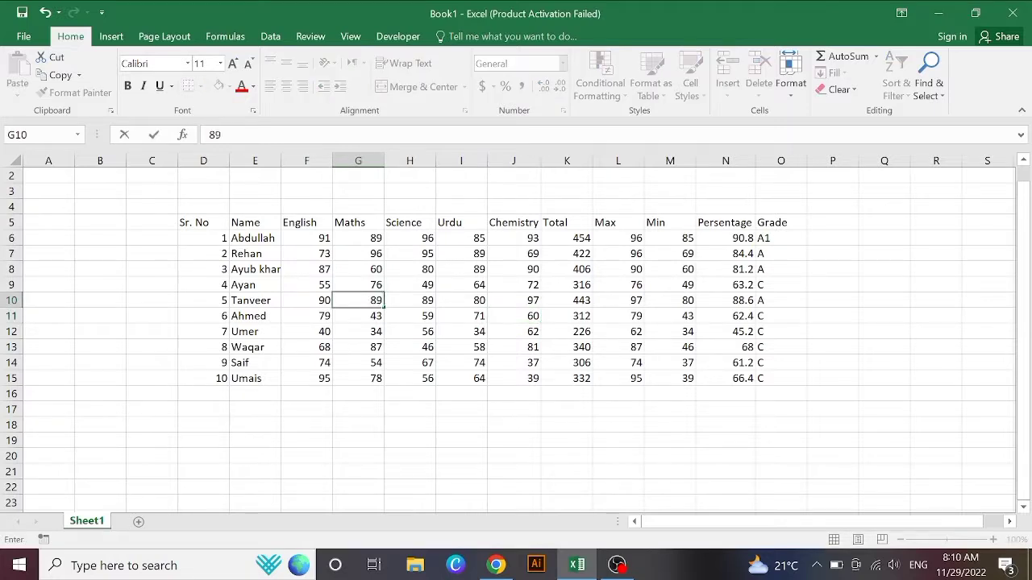
pyautogui.press('Return')
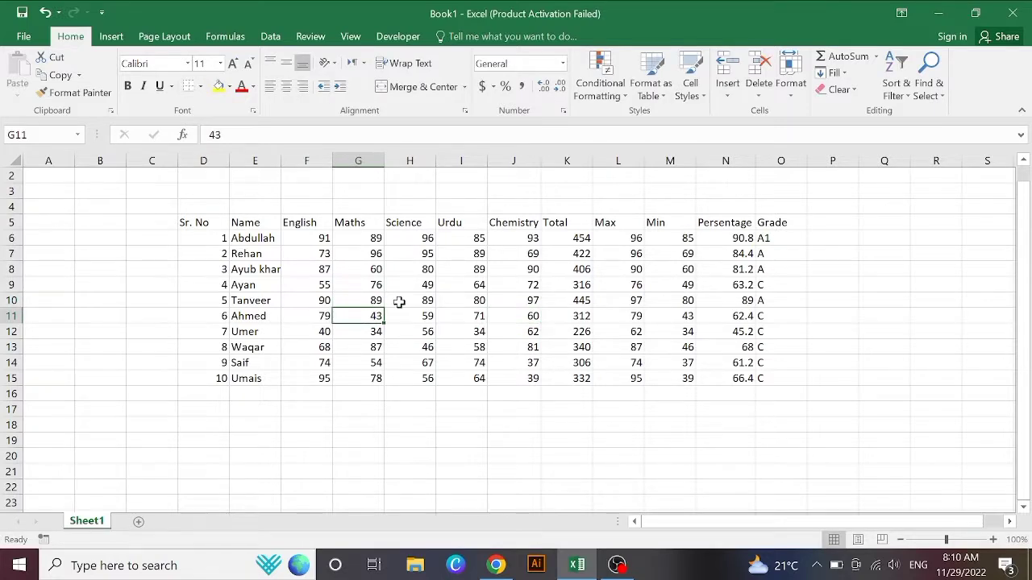
pyautogui.click(473, 301)
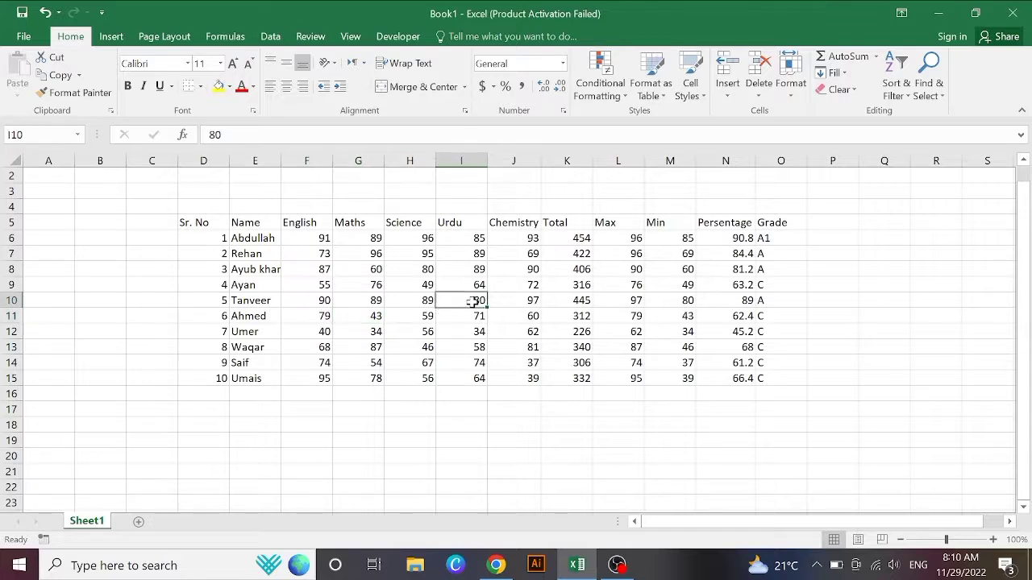
pyautogui.write('89')
pyautogui.press('Return')
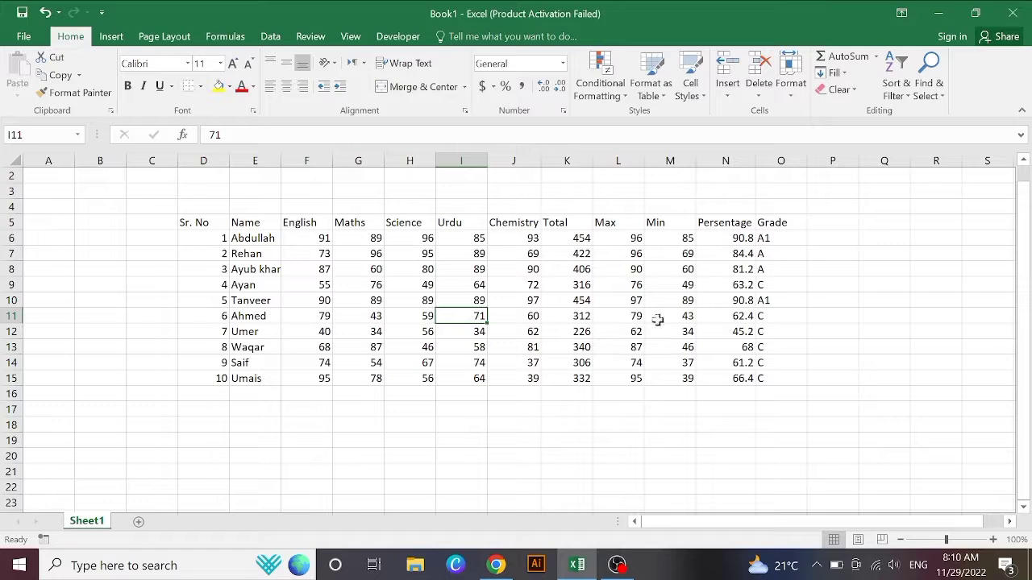
# Step: Change Saif's marks to 87 English (F14), 83 Maths (G14) and 86 Science (H14)
pyautogui.click(483, 420)
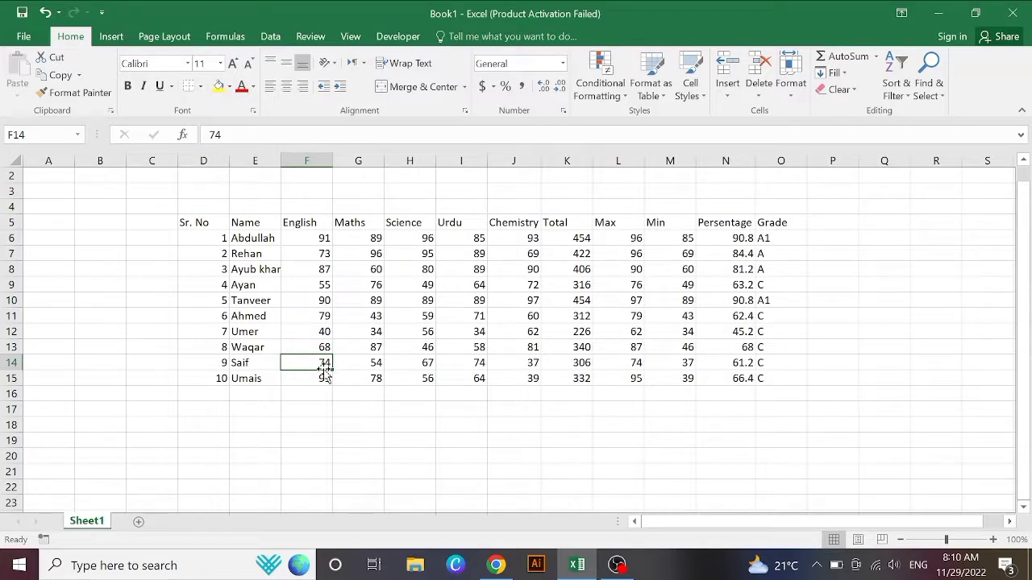
pyautogui.write('8')
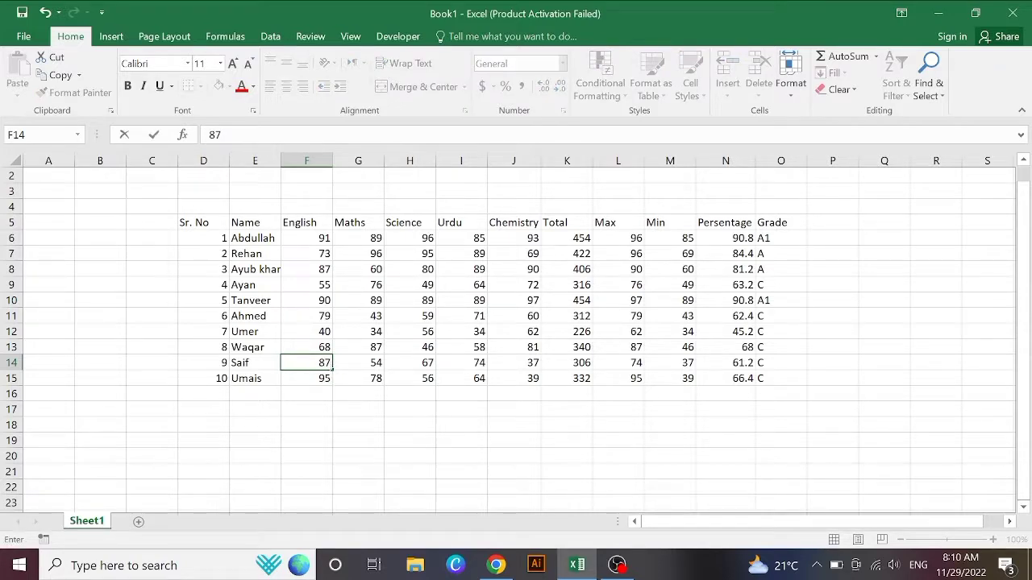
pyautogui.press('Return')
pyautogui.click(368, 362)
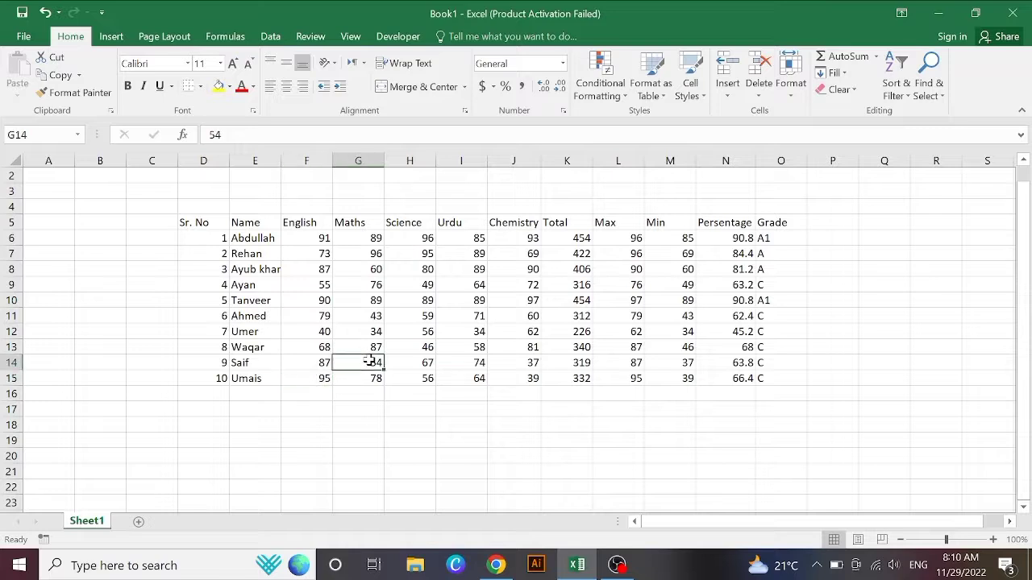
pyautogui.write('87')
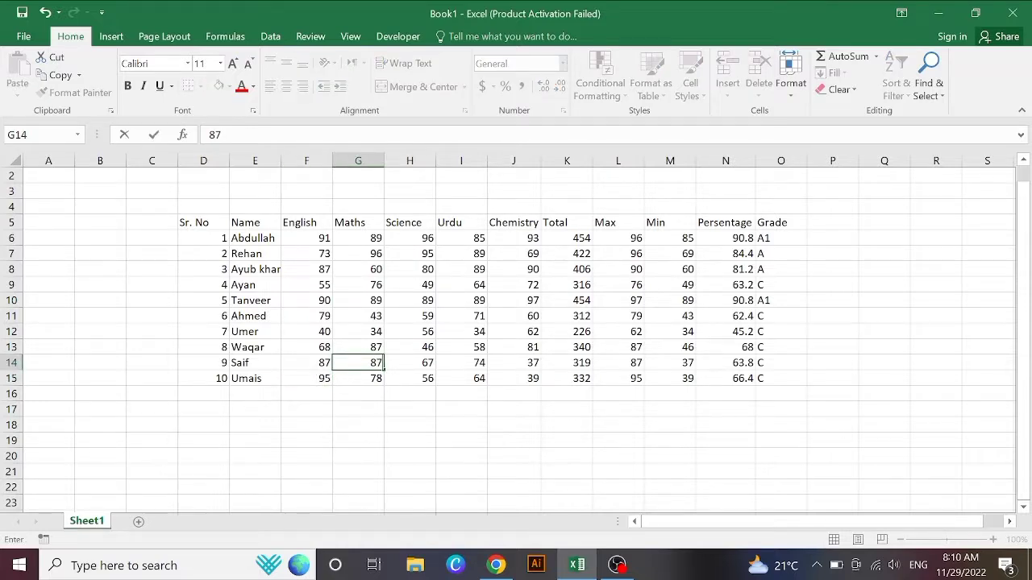
pyautogui.write('3')
pyautogui.press('Return')
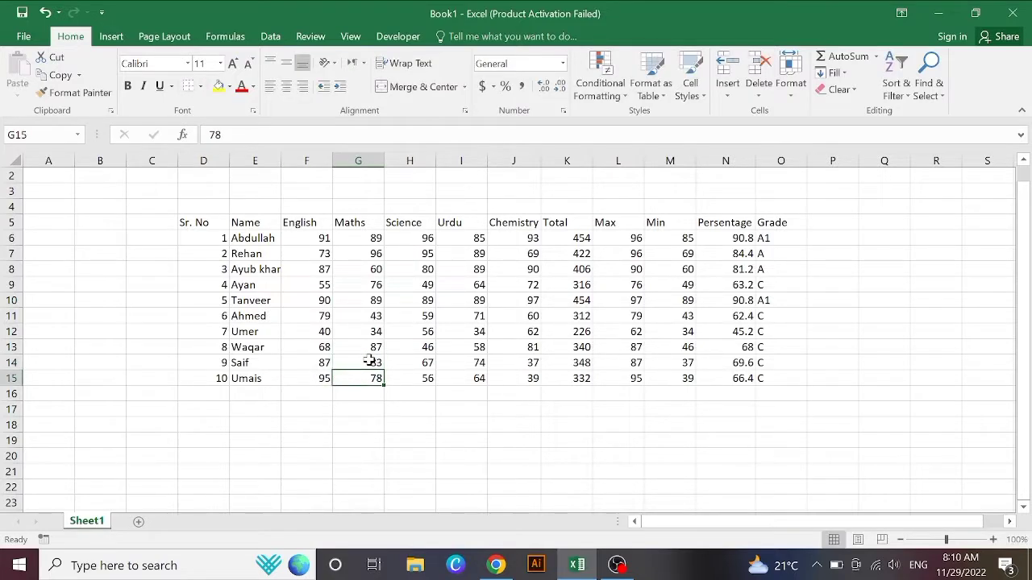
pyautogui.click(424, 365)
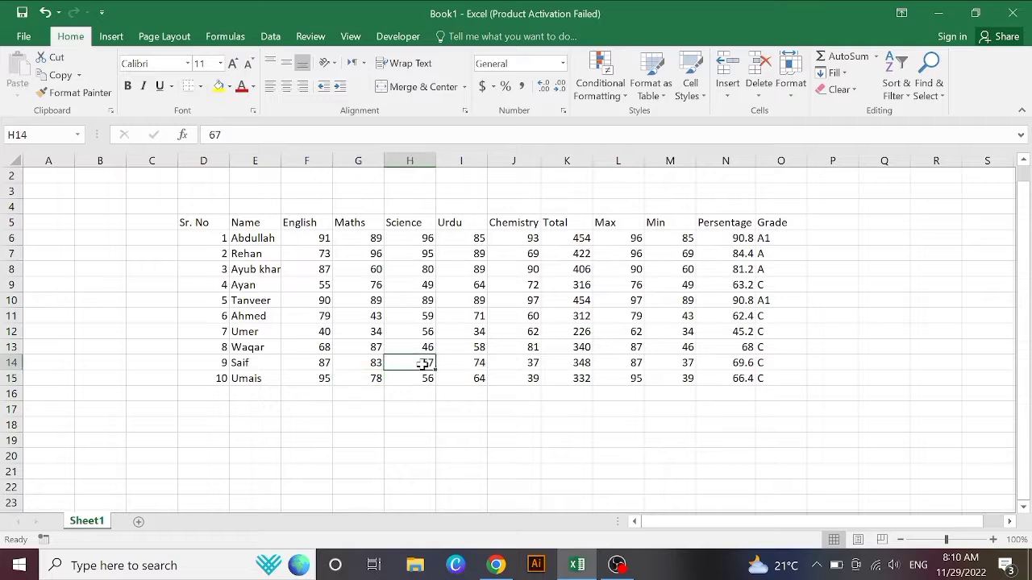
pyautogui.write('8')
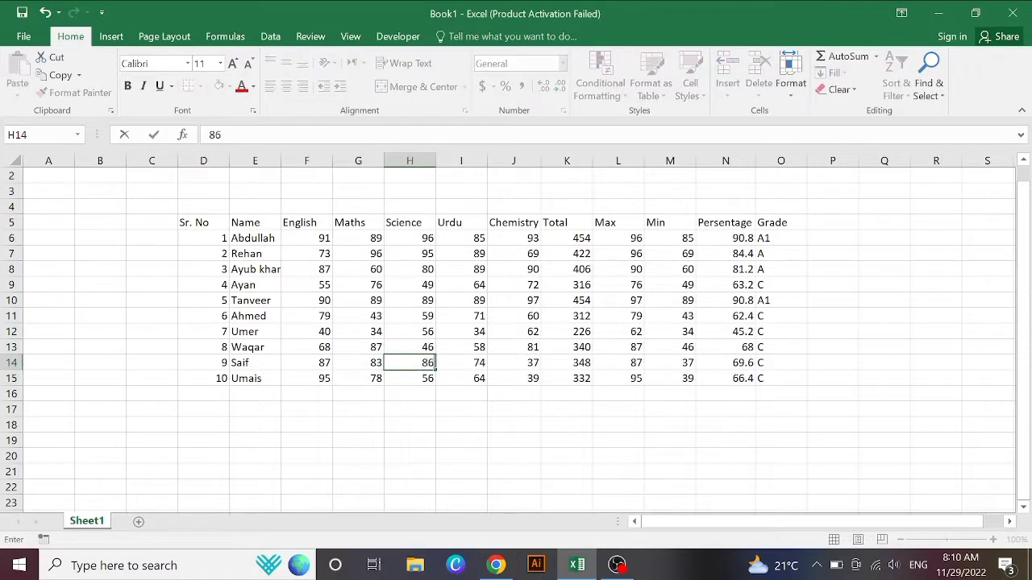
pyautogui.press('Return')
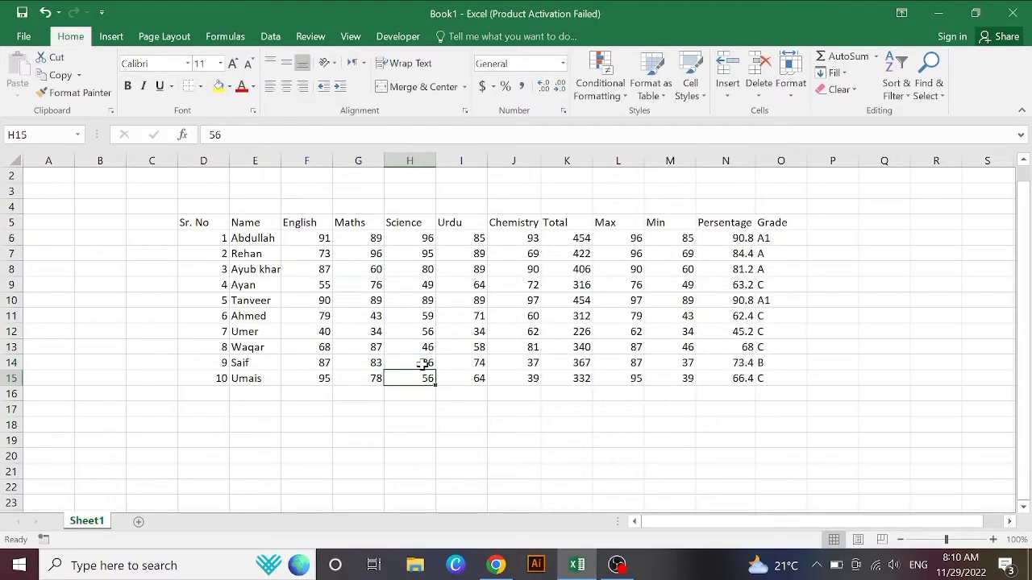
pyautogui.click(645, 427)
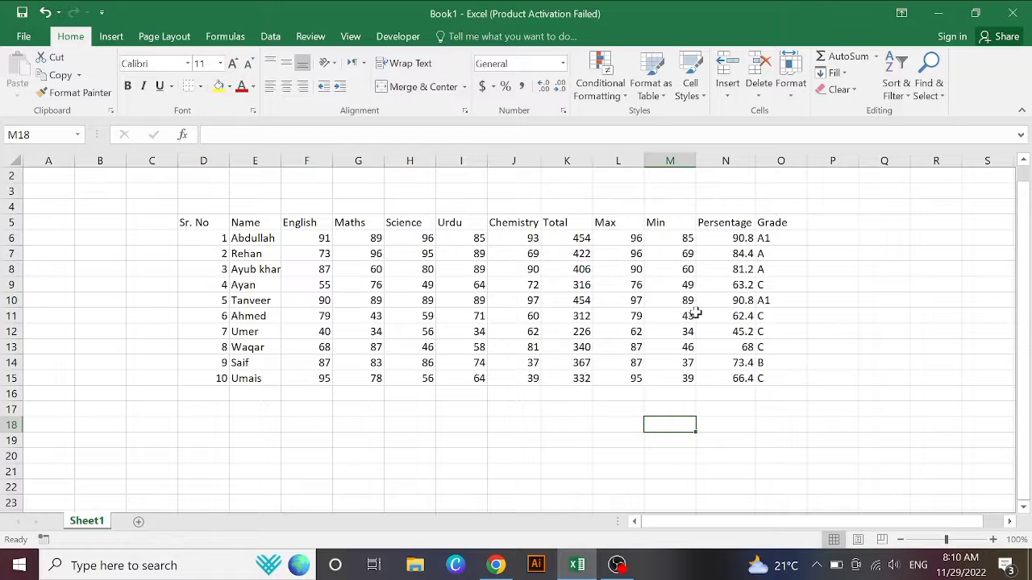
pyautogui.moveTo(195, 222); pyautogui.dragTo(803, 384)
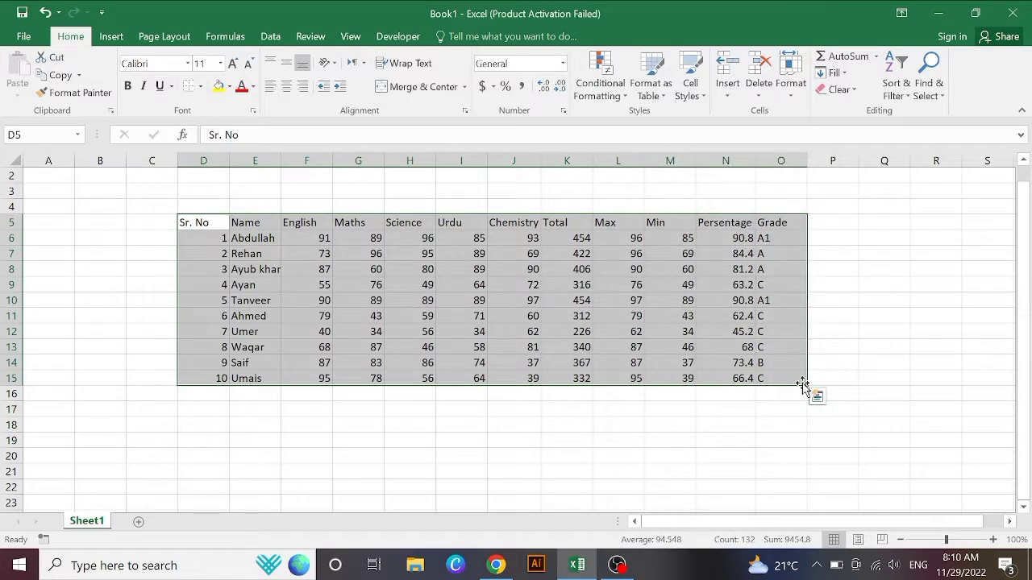
pyautogui.click(200, 86)
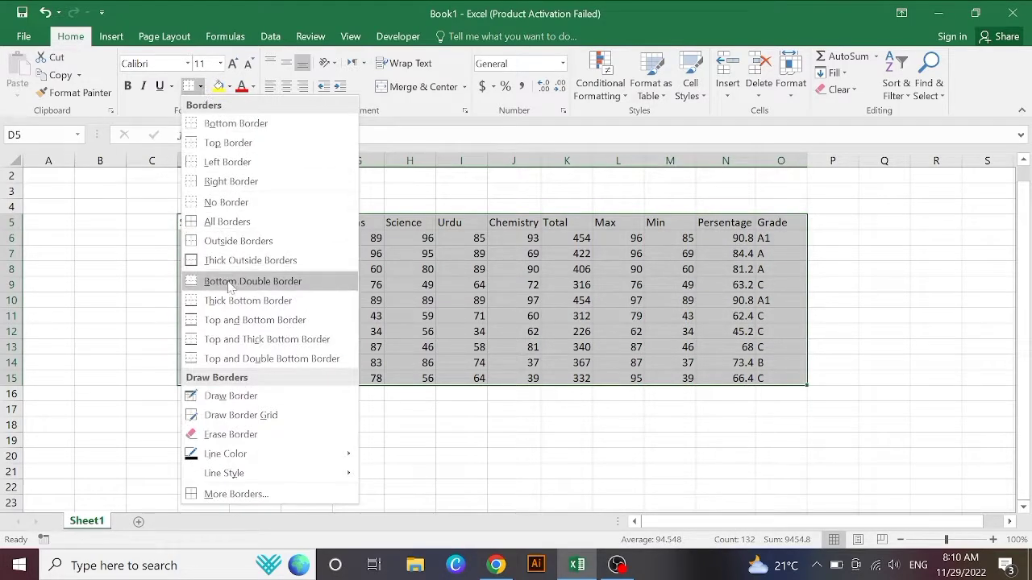
pyautogui.click(260, 223)
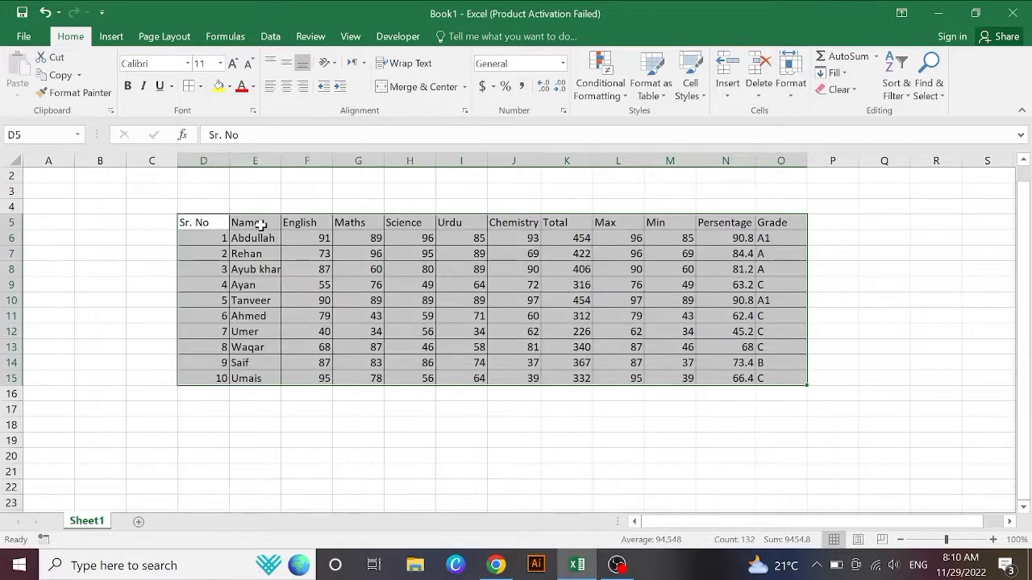
pyautogui.click(287, 86)
pyautogui.click(452, 469)
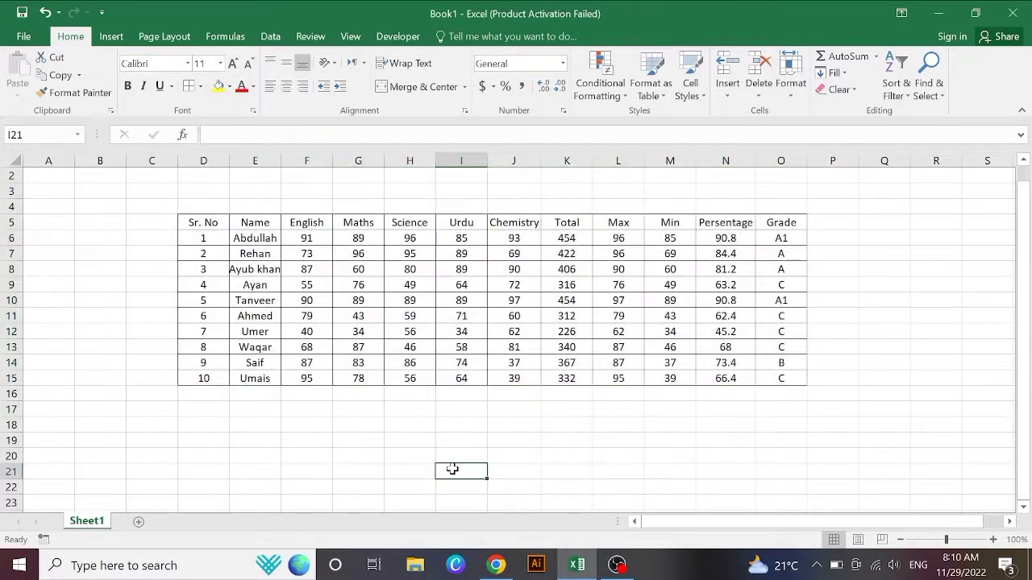
pyautogui.moveTo(282, 157); pyautogui.dragTo(285, 157)
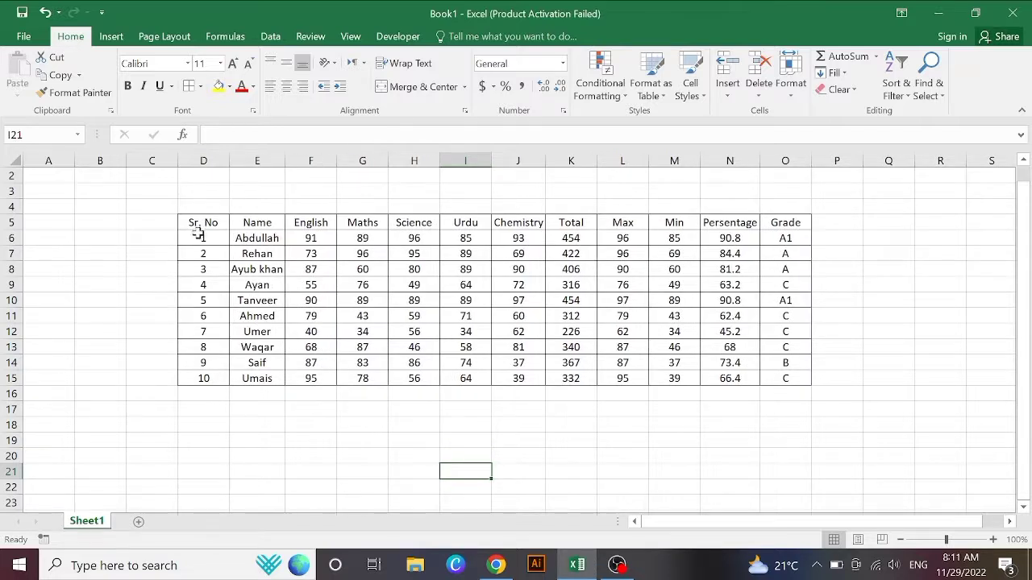
pyautogui.moveTo(196, 223); pyautogui.dragTo(797, 223)
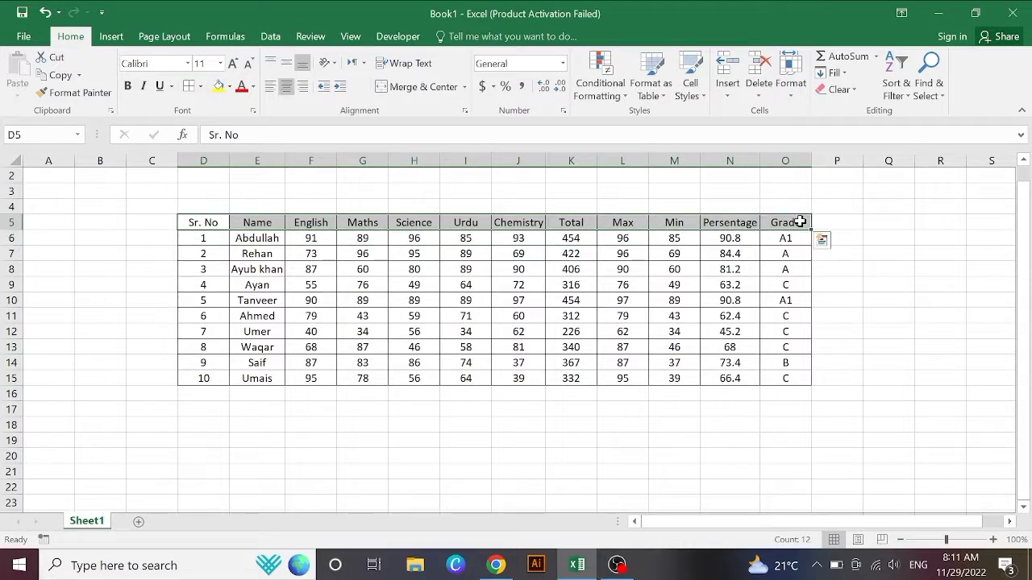
# Step: Make the header row bold, trying larger font sizes before returning to 12 pt
pyautogui.click(130, 89)
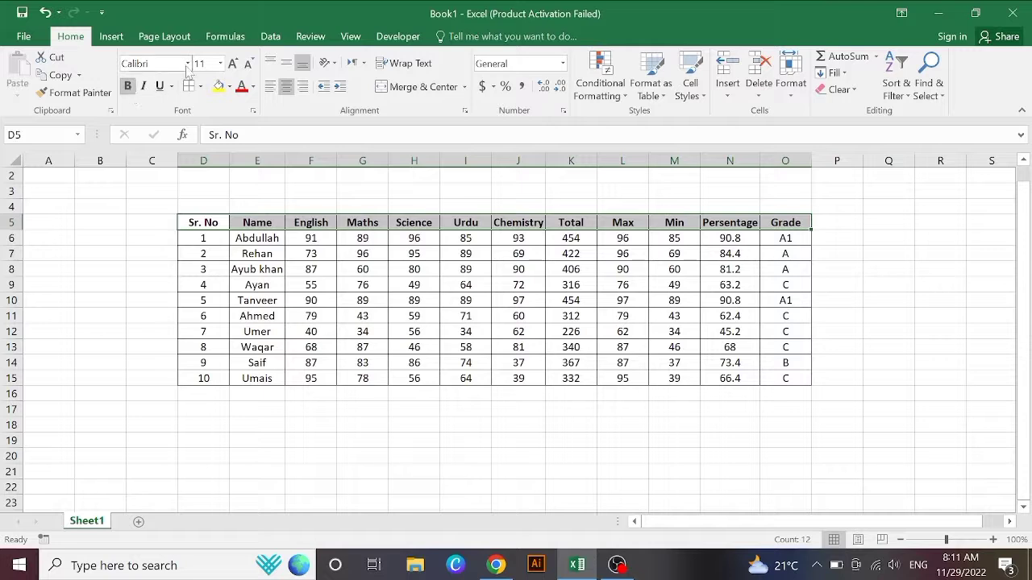
pyautogui.click(233, 66)
pyautogui.click(233, 67)
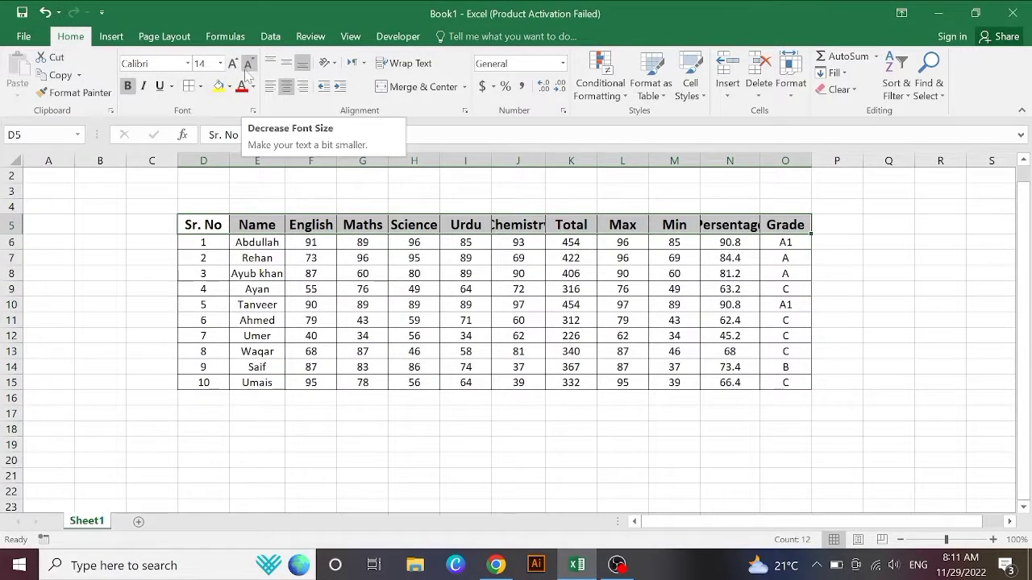
pyautogui.click(247, 66)
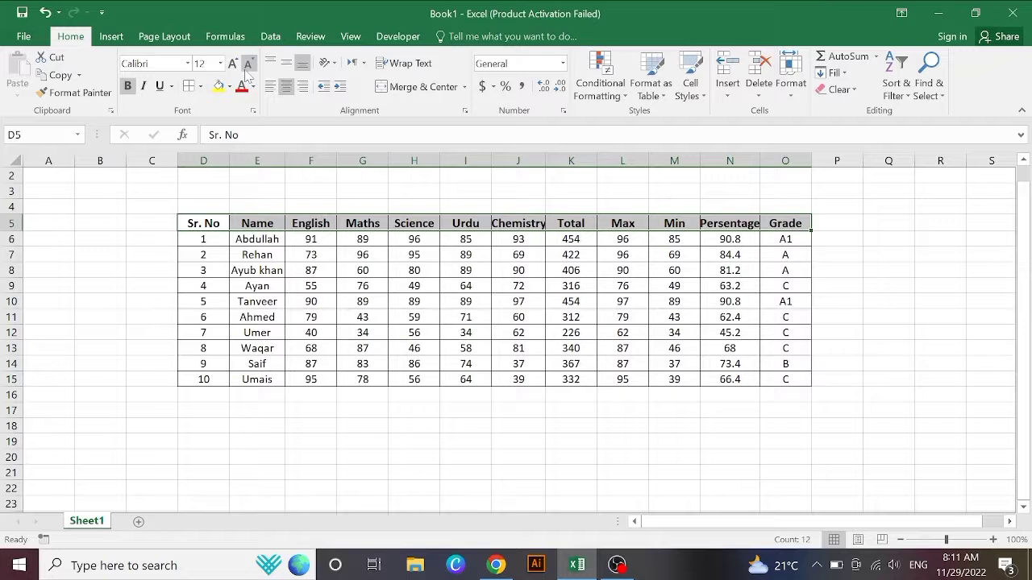
pyautogui.click(233, 64)
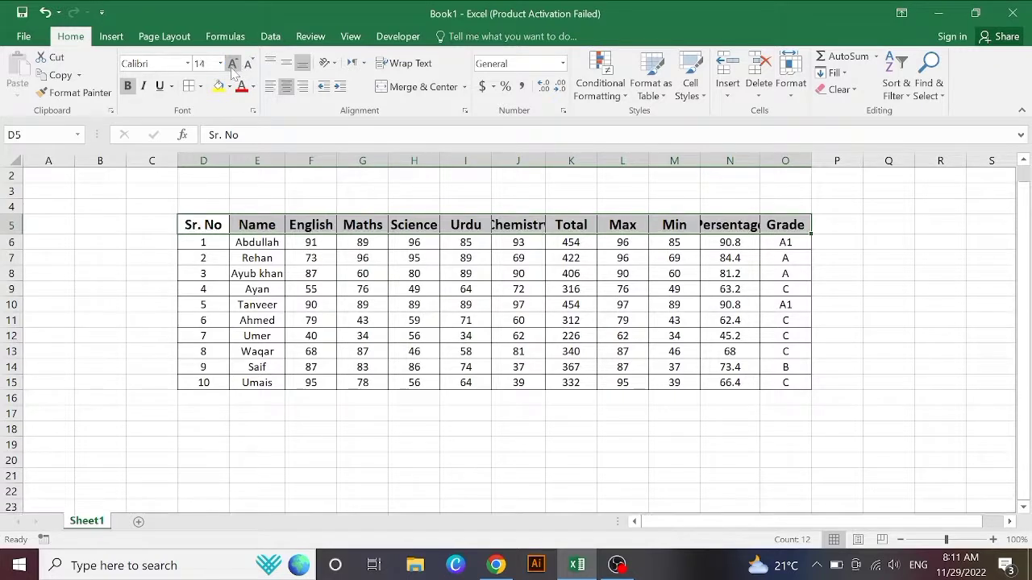
pyautogui.click(249, 63)
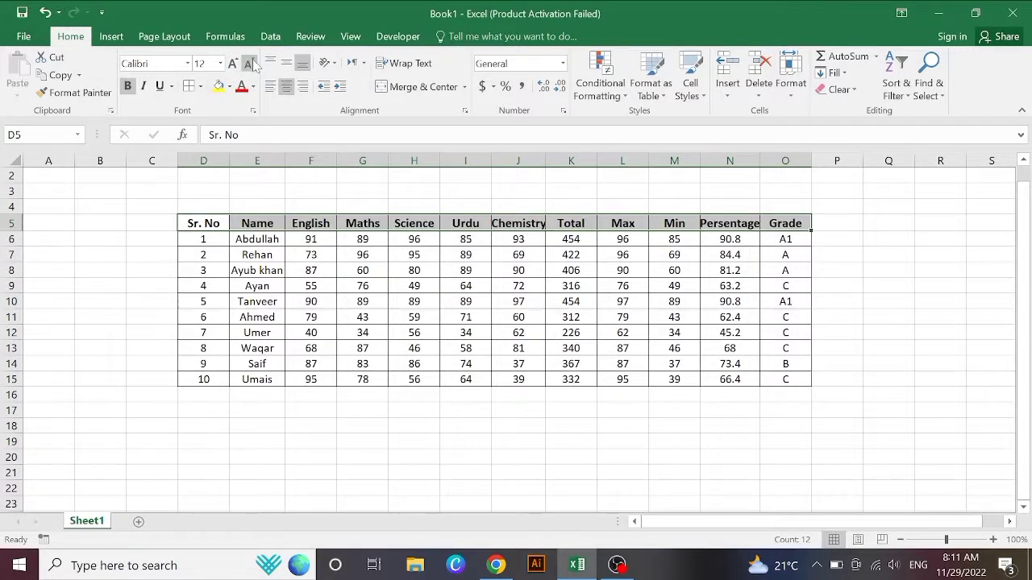
pyautogui.click(843, 282)
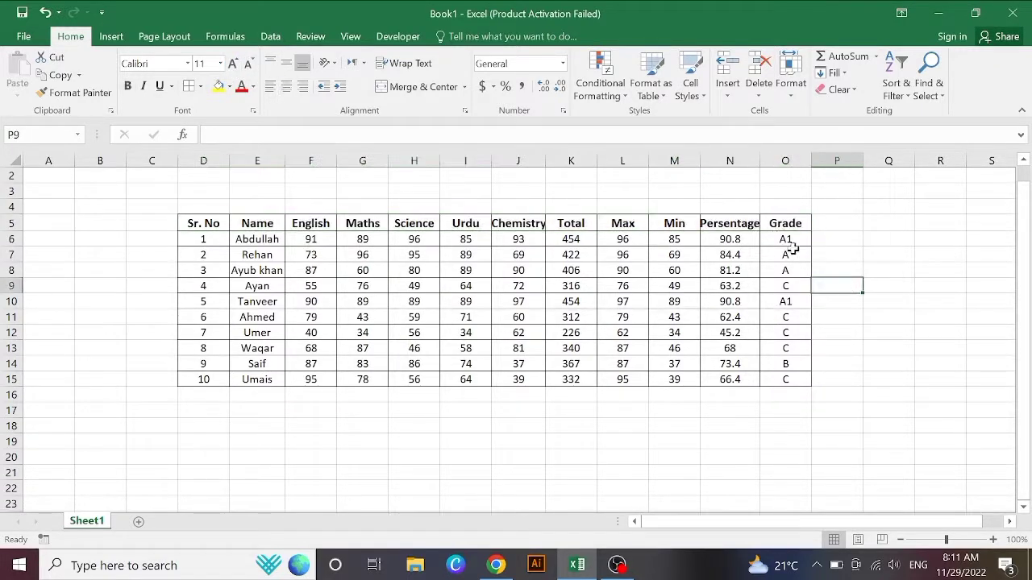
# Step: Widen columns N and J so Persentage and Chemistry fit
pyautogui.moveTo(760, 161); pyautogui.dragTo(764, 164)
pyautogui.moveTo(547, 158); pyautogui.dragTo(555, 158)
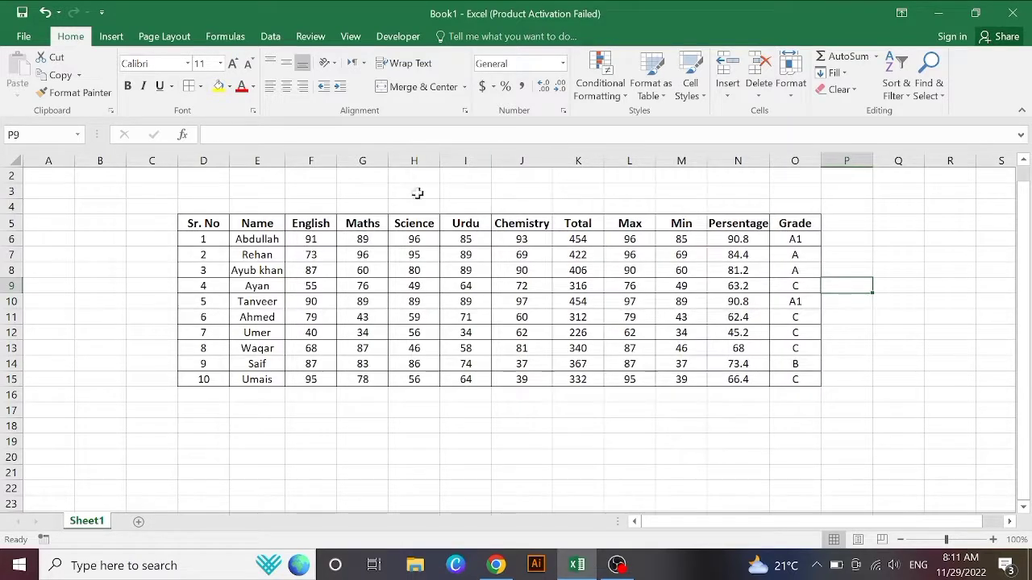
pyautogui.moveTo(212, 180); pyautogui.dragTo(786, 203)
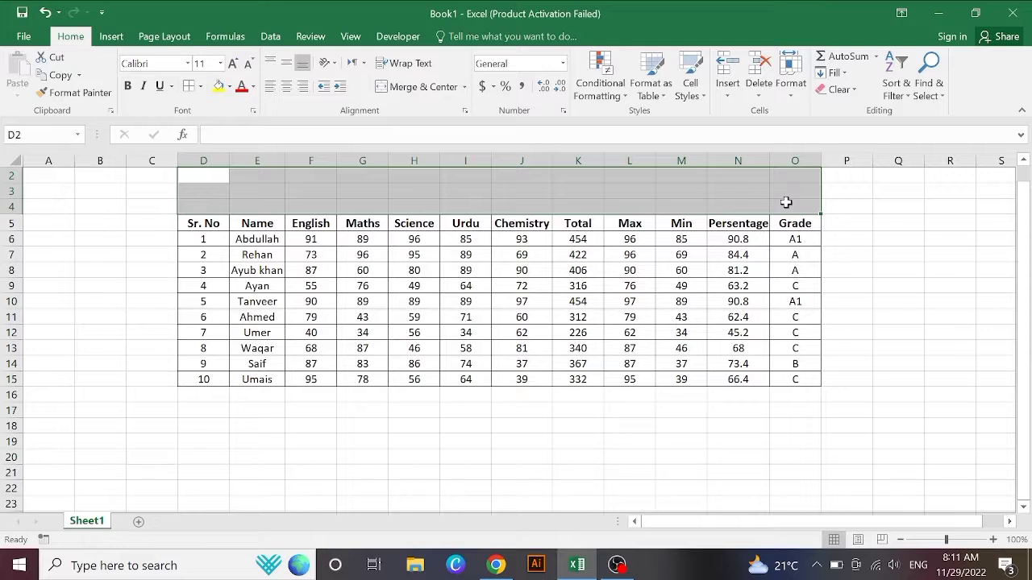
# Step: Merge D2:O4 and type the title SECONDARY BOARD OF EDUCATION, KARACHI
pyautogui.click(422, 87)
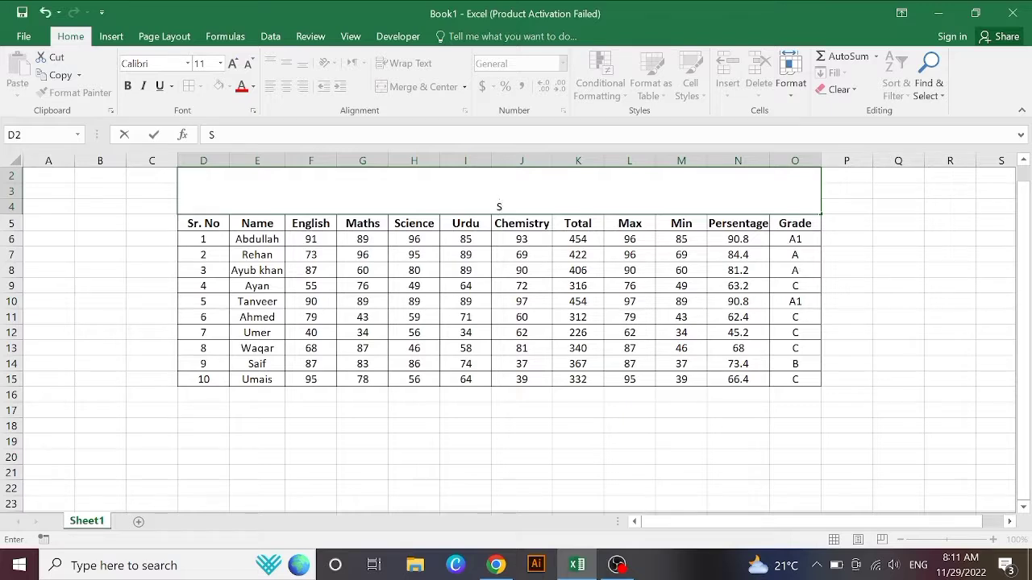
pyautogui.write('SECONDARY')
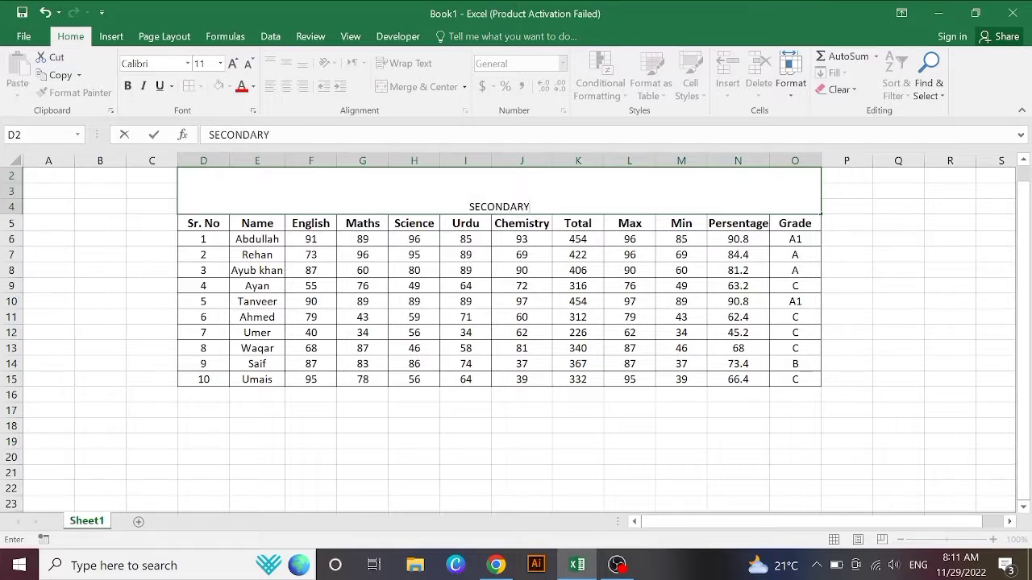
pyautogui.write(' B')
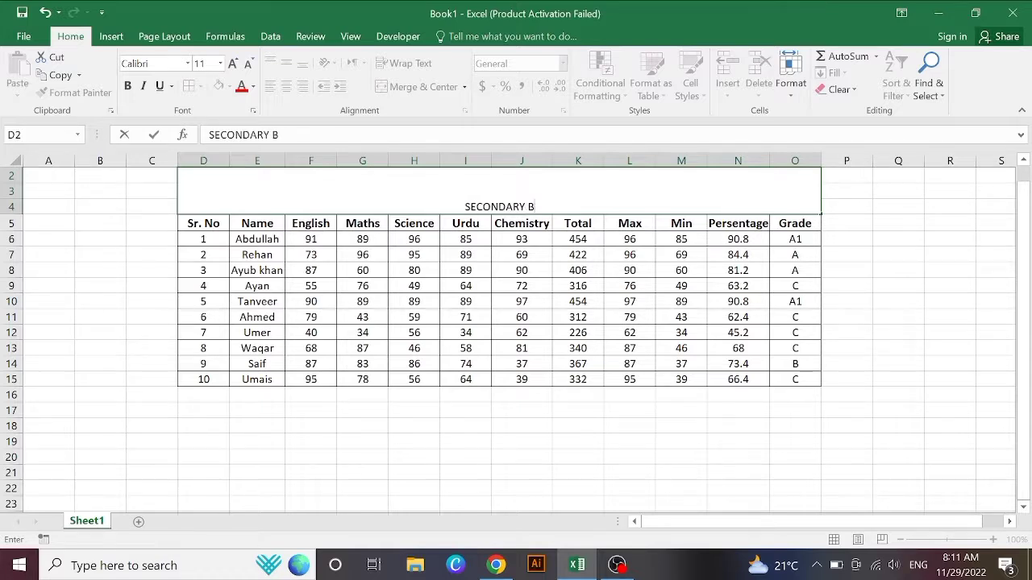
pyautogui.write('OARD')
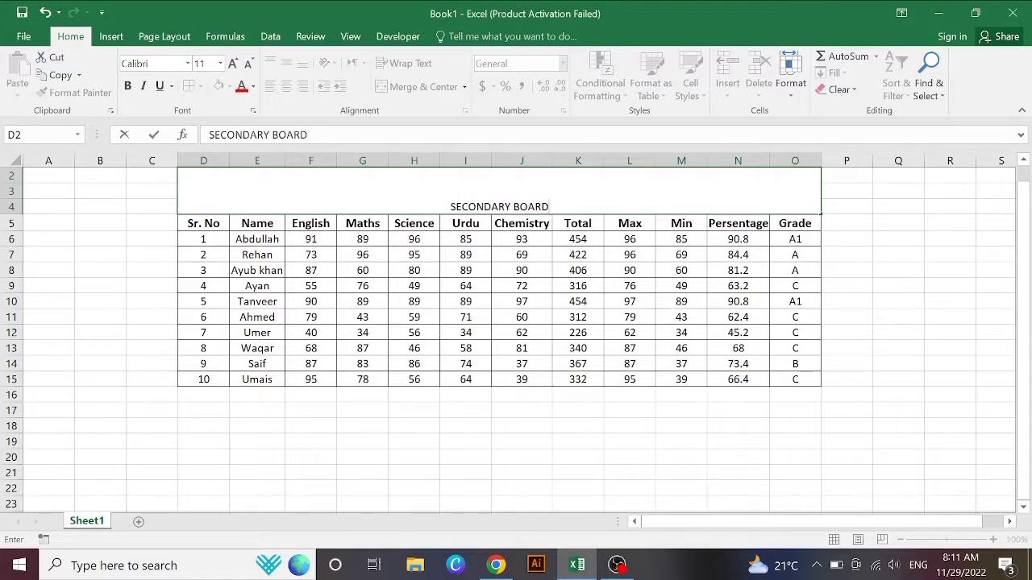
pyautogui.write(' OD')
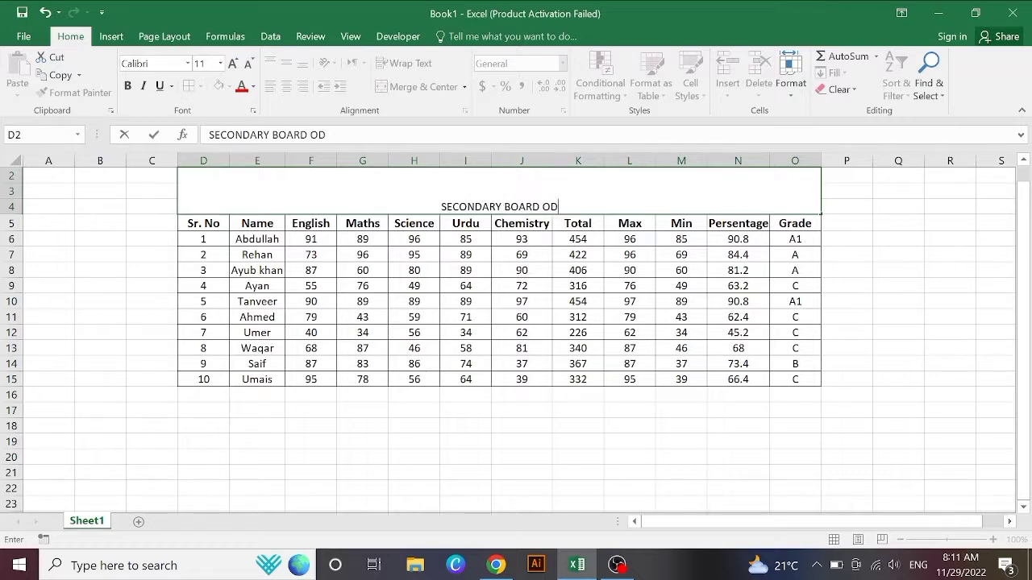
pyautogui.press('BackSpace')
pyautogui.write('F e')
pyautogui.press('BackSpace')
pyautogui.write('EDU')
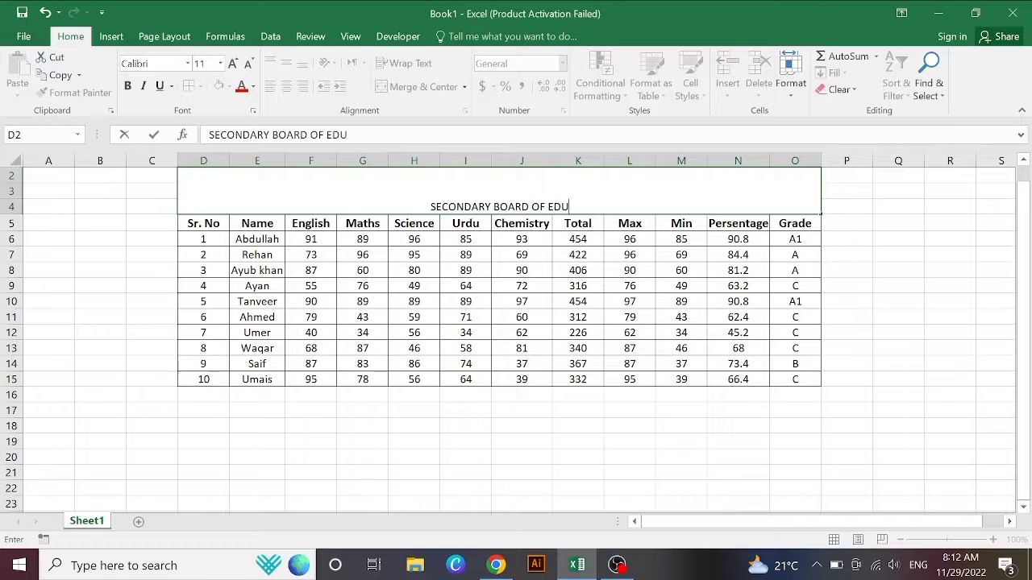
pyautogui.write('CAT')
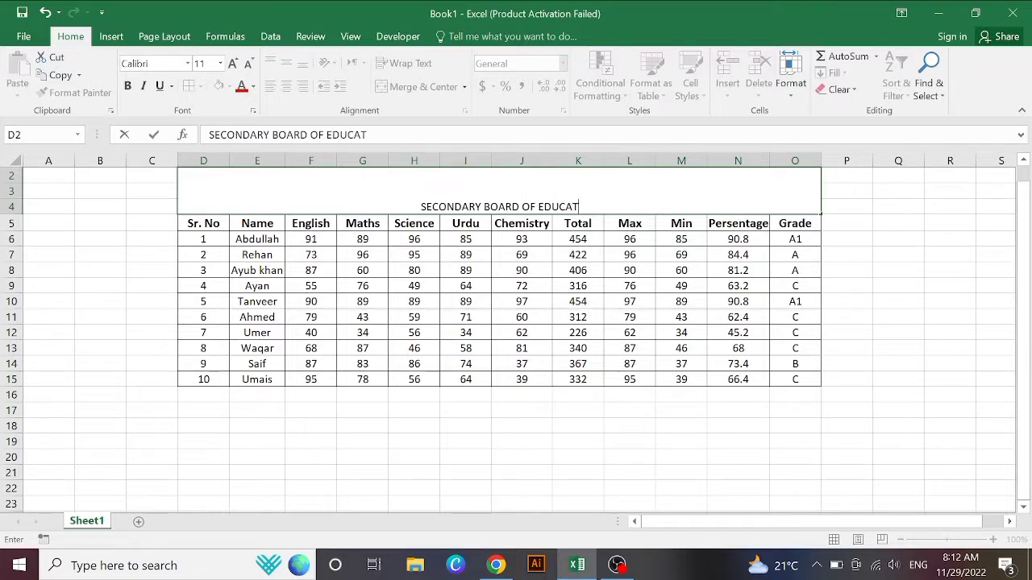
pyautogui.write('IO')
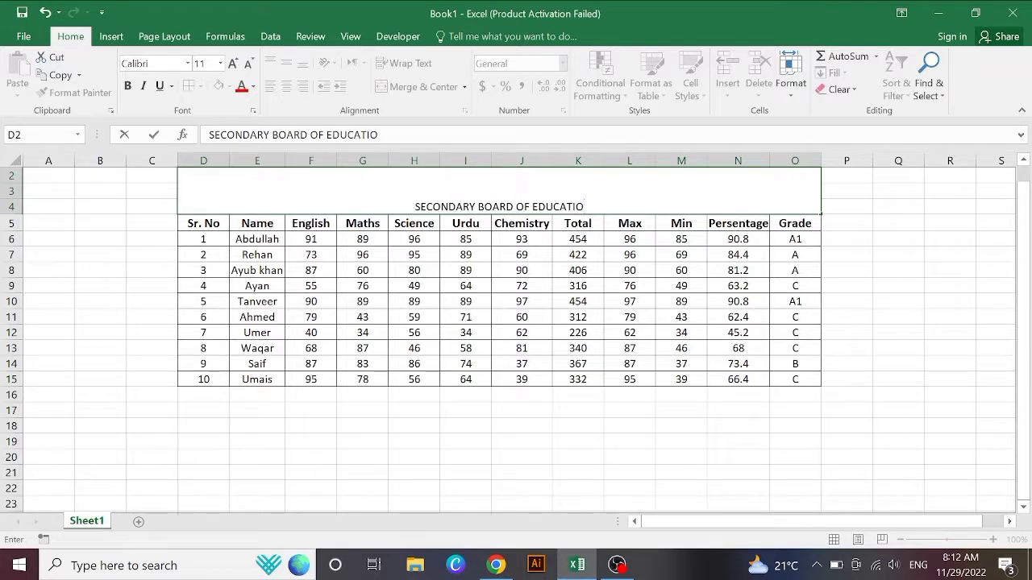
pyautogui.write('N, ')
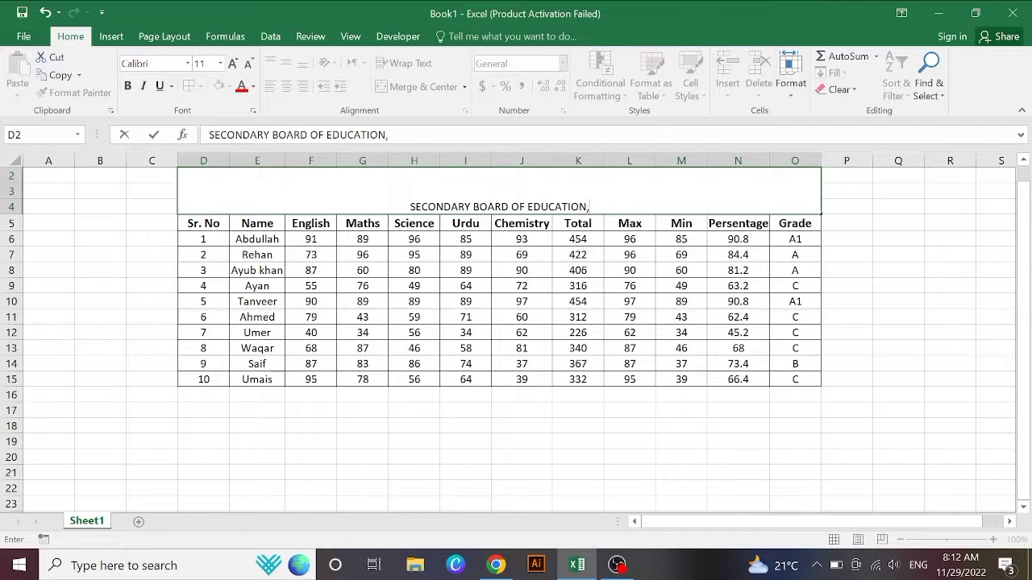
pyautogui.write('KARA')
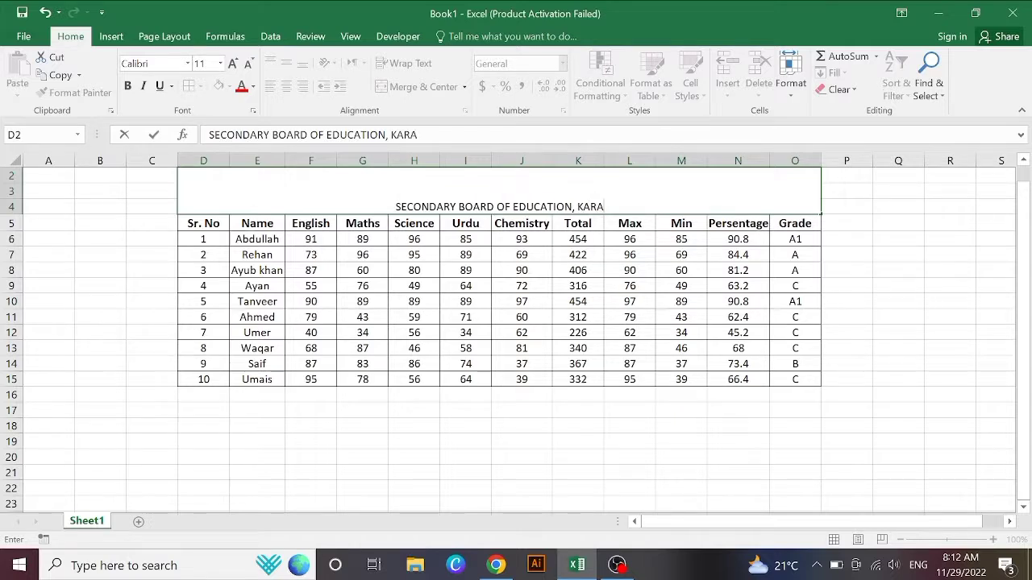
pyautogui.write('CHI')
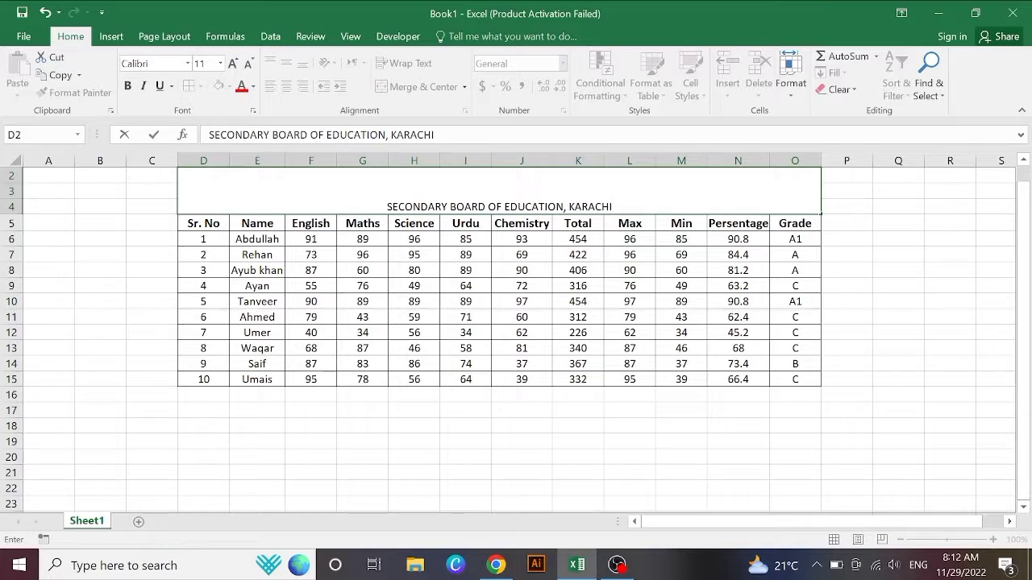
pyautogui.moveTo(613, 207); pyautogui.dragTo(386, 207)
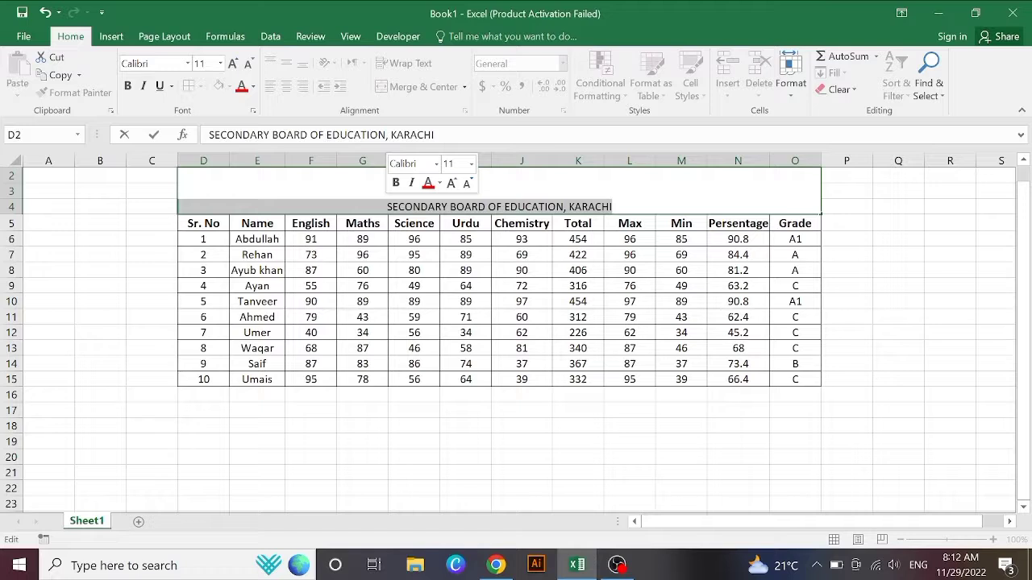
# Step: Make the title bold and enlarge its font to 28 pt
pyautogui.hotkey('ctrl', 'b')
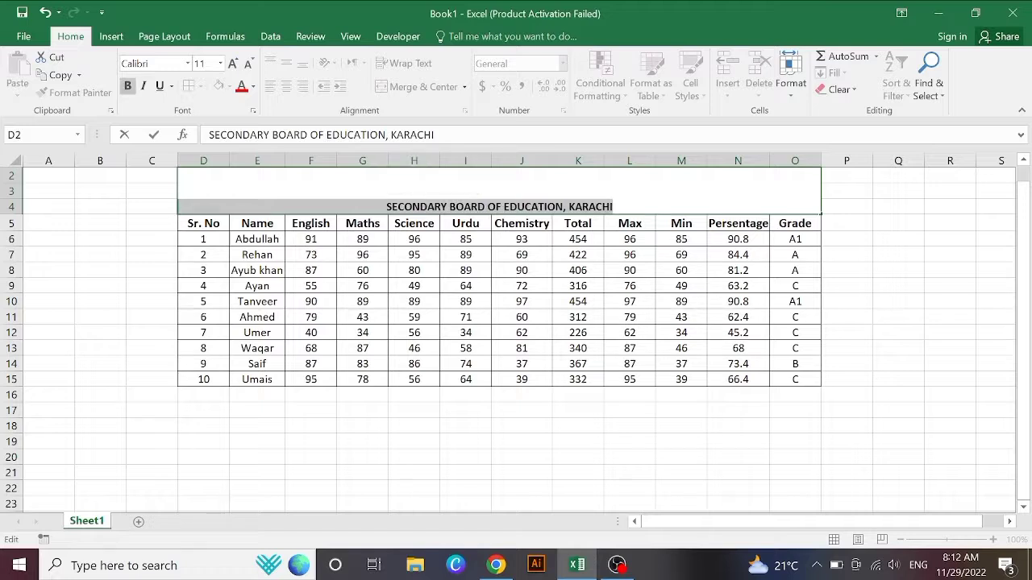
pyautogui.click(231, 63)
pyautogui.click(231, 63)
pyautogui.click(231, 62)
pyautogui.click(231, 63)
pyautogui.click(231, 63)
pyautogui.click(232, 63)
pyautogui.click(232, 63)
pyautogui.click(231, 63)
pyautogui.click(231, 63)
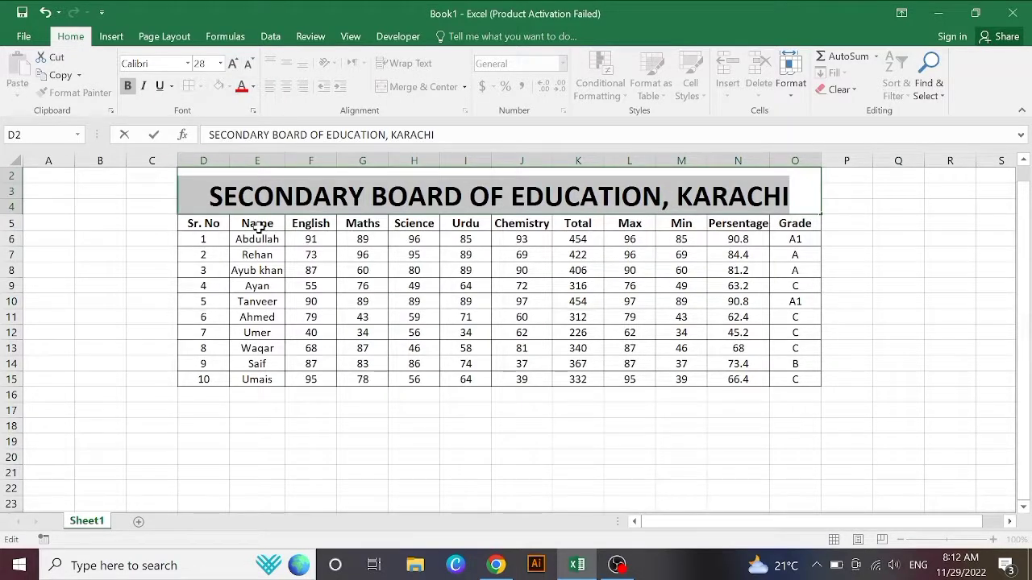
# Step: Try top then middle alignment and 36 pt on the title, settling on 28 pt
pyautogui.click(134, 269)
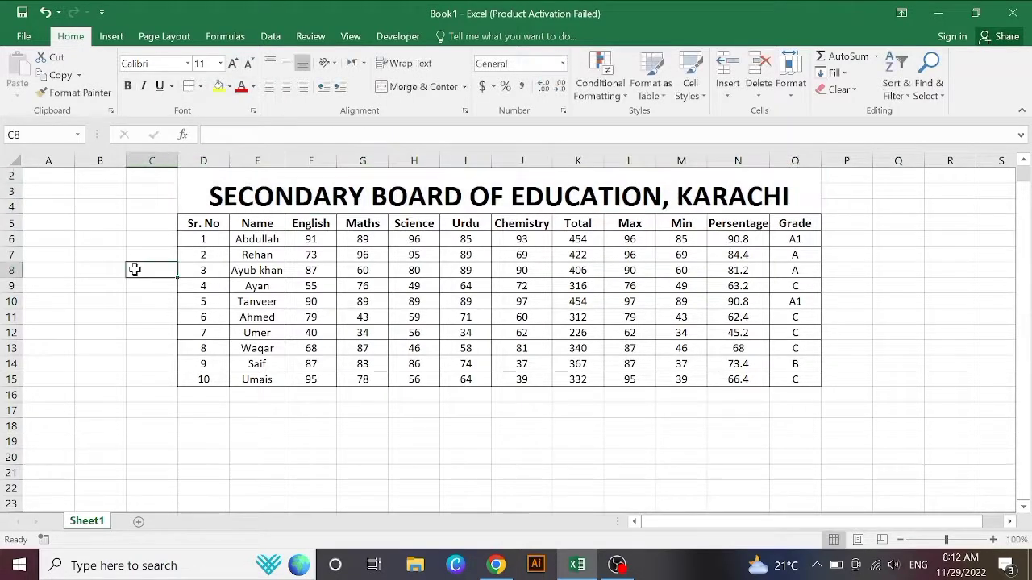
pyautogui.click(297, 202)
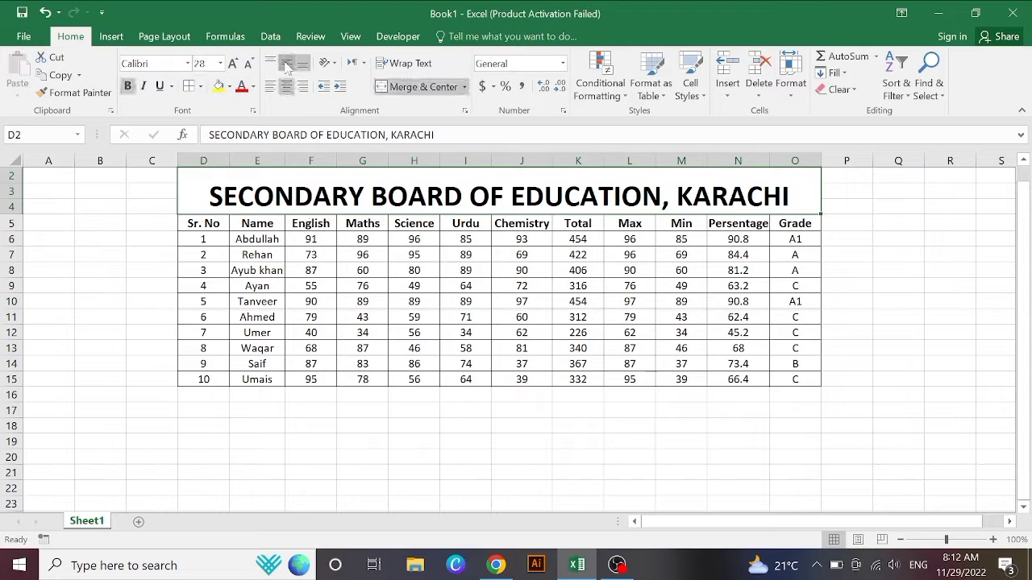
pyautogui.click(42, 330)
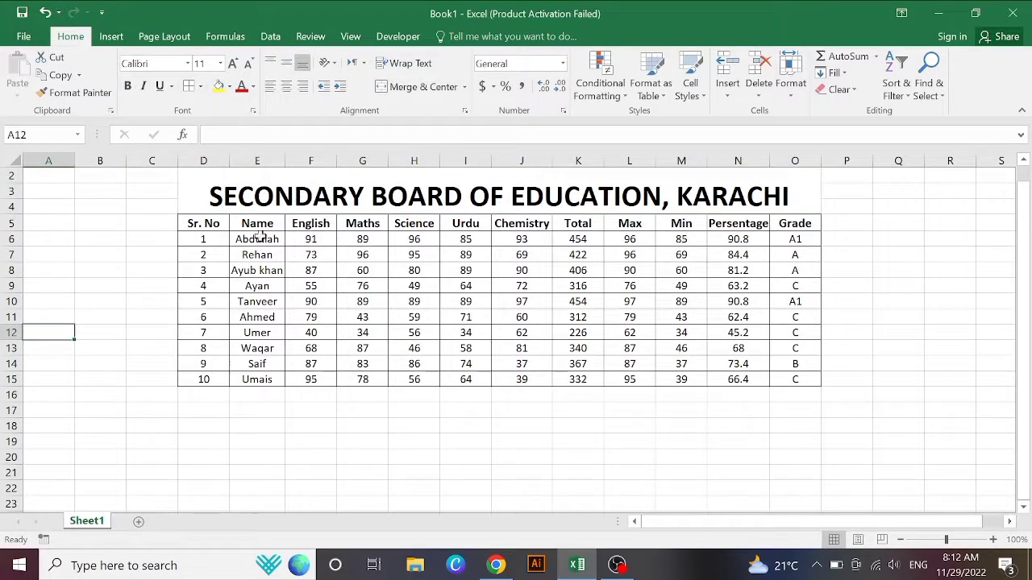
pyautogui.click(316, 207)
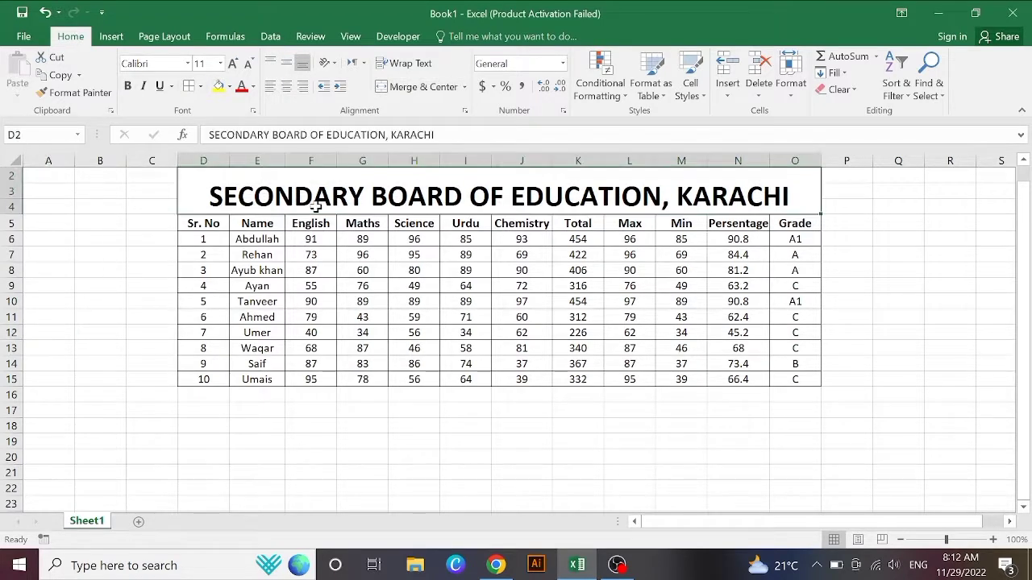
pyautogui.click(270, 63)
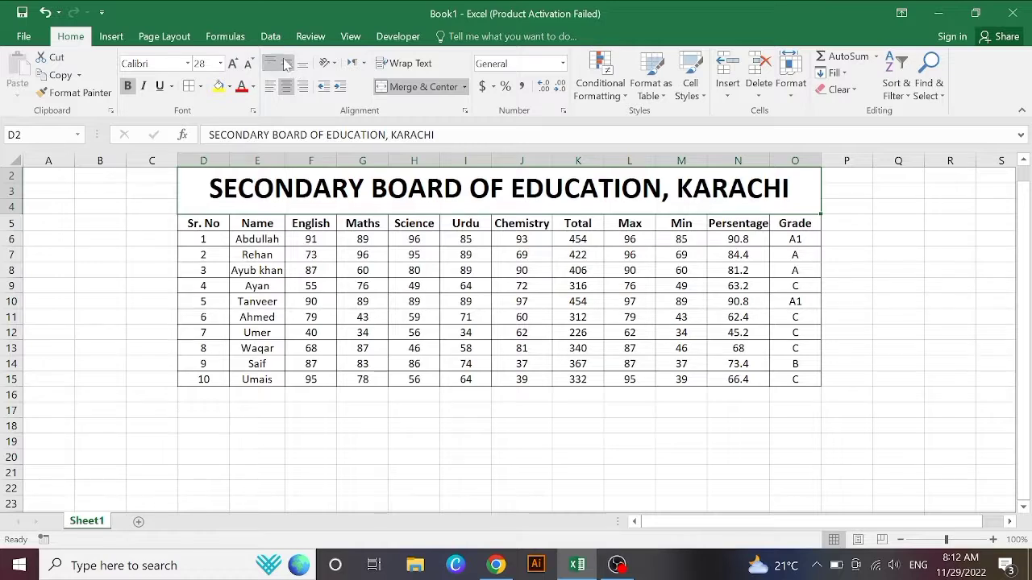
pyautogui.click(286, 64)
pyautogui.click(238, 64)
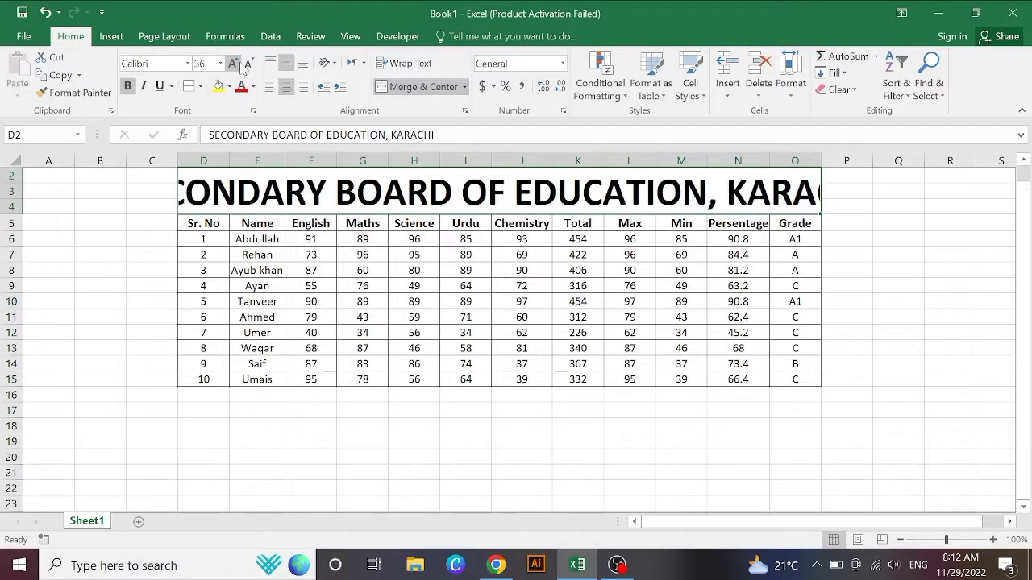
pyautogui.click(248, 64)
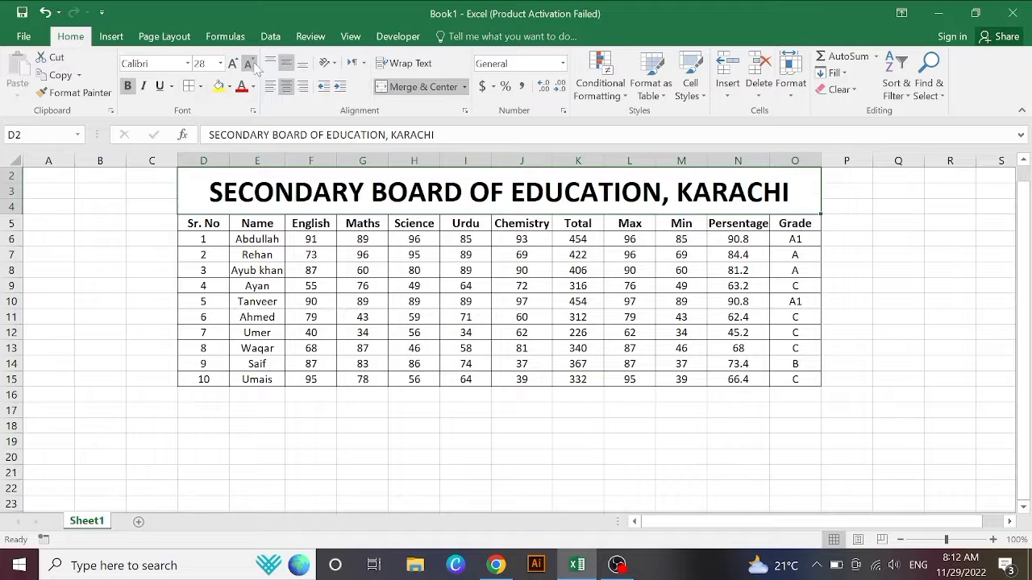
pyautogui.click(498, 415)
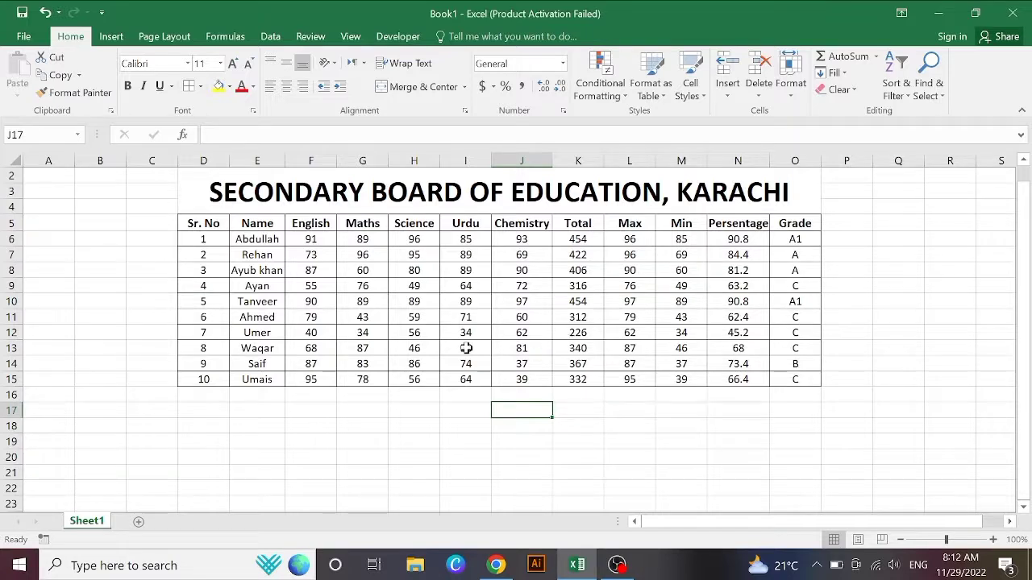
pyautogui.click(566, 467)
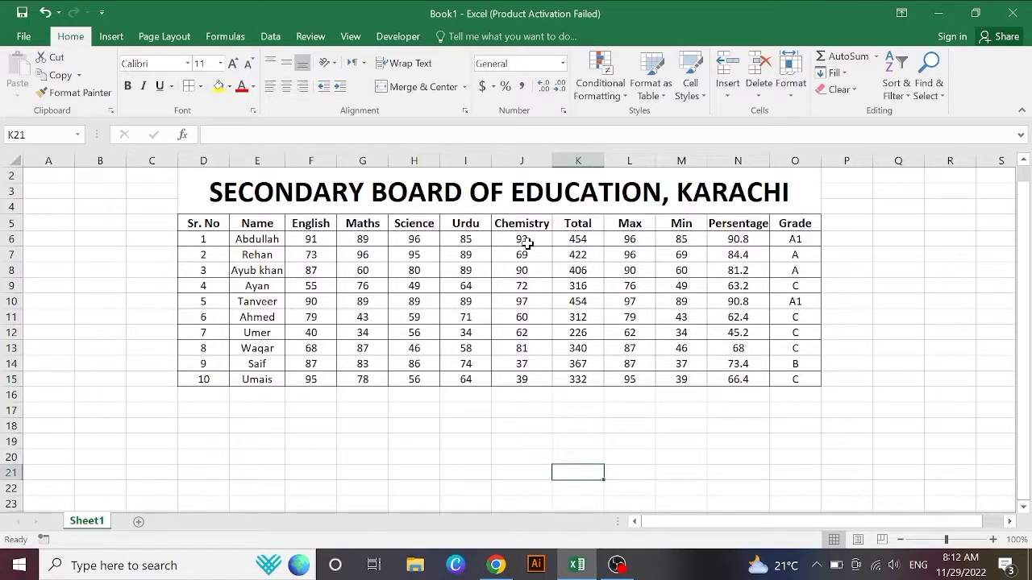
pyautogui.click(375, 201)
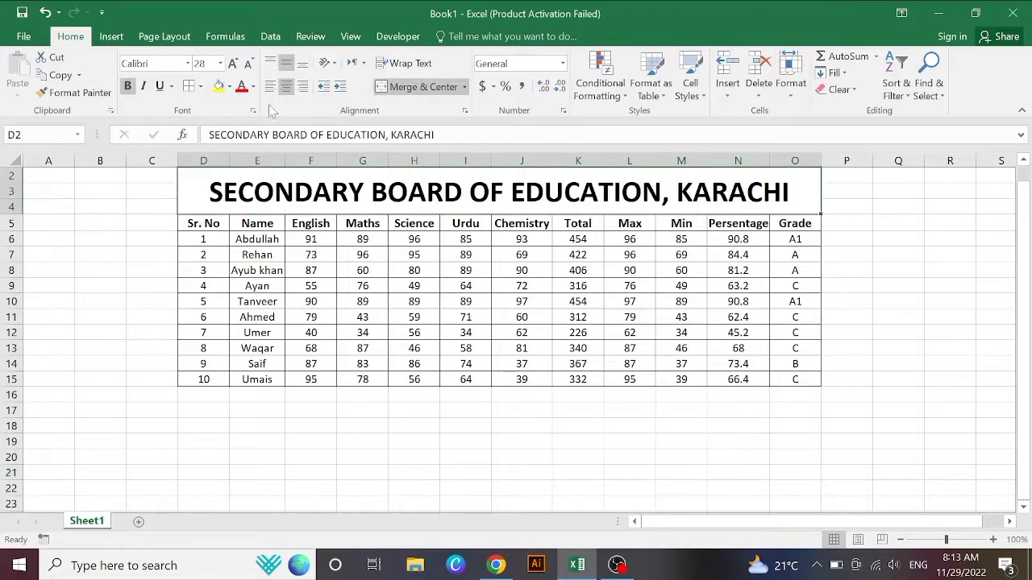
# Step: Fill the title green and set it in Algerian at size 26
pyautogui.click(230, 88)
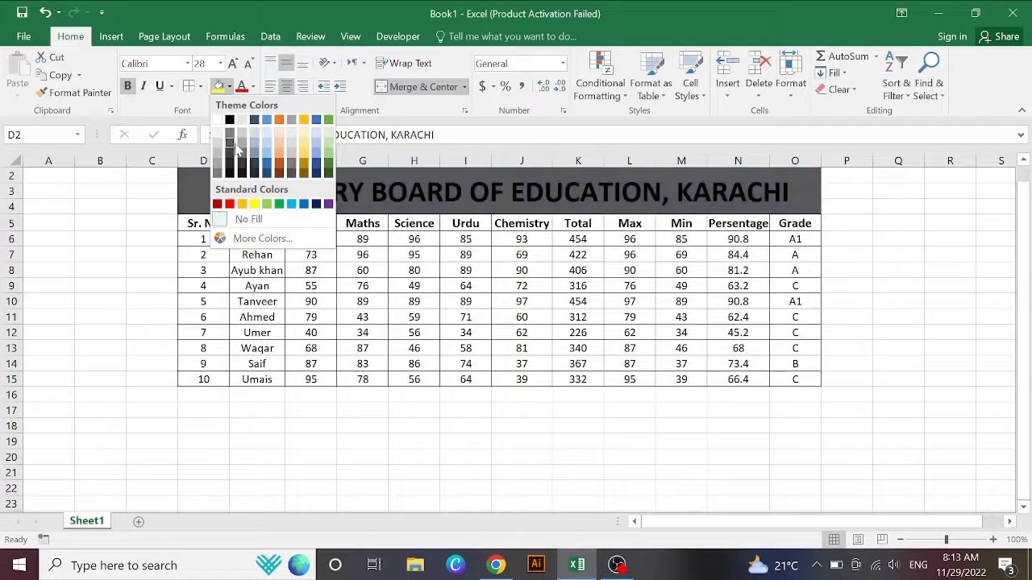
pyautogui.click(328, 119)
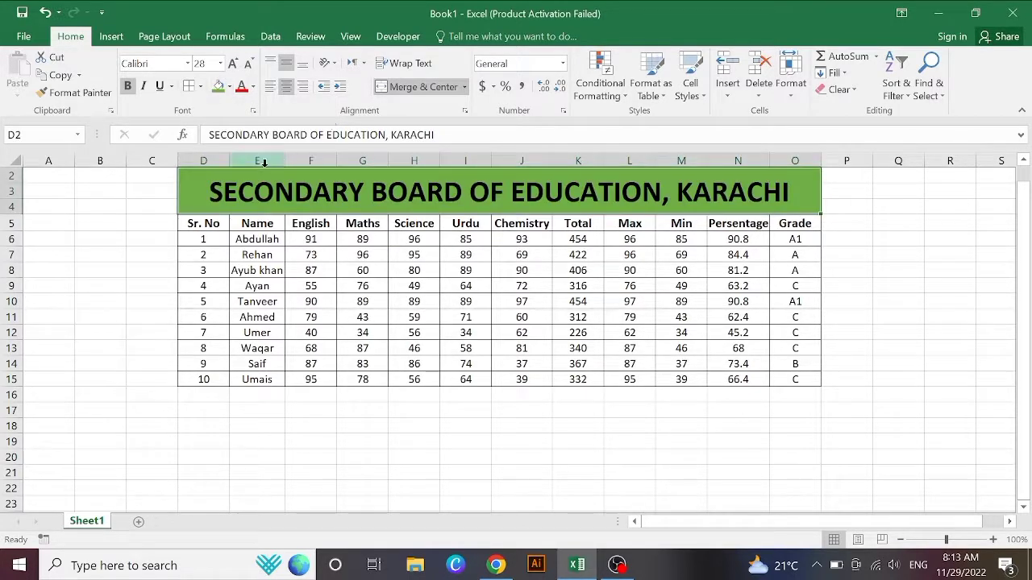
pyautogui.click(187, 63)
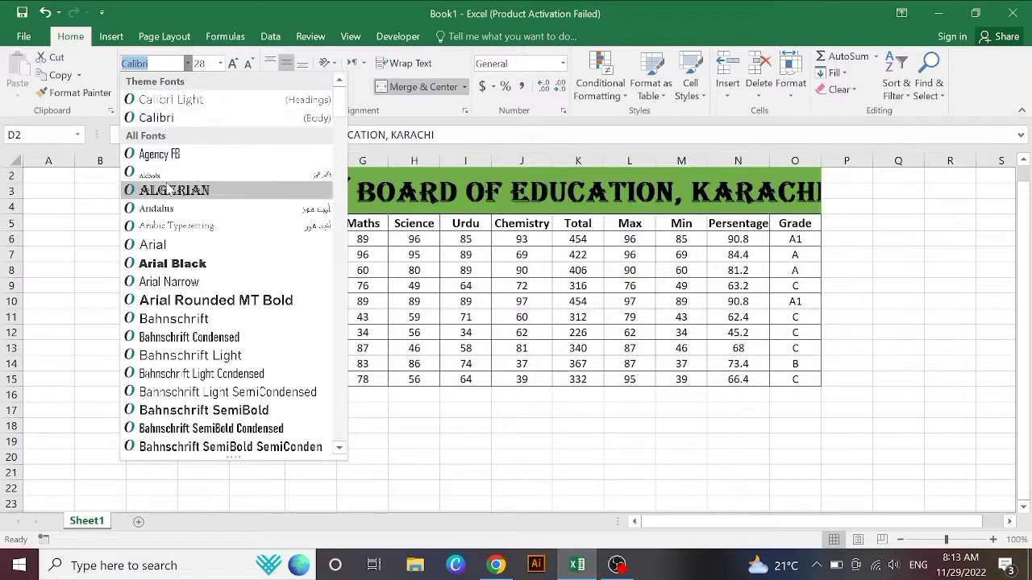
pyautogui.click(170, 190)
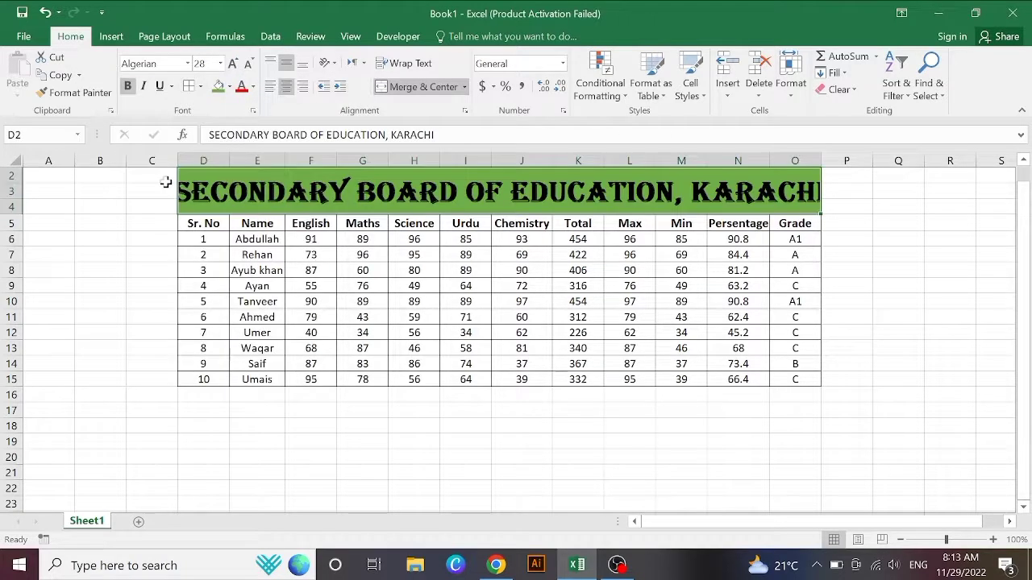
pyautogui.click(249, 64)
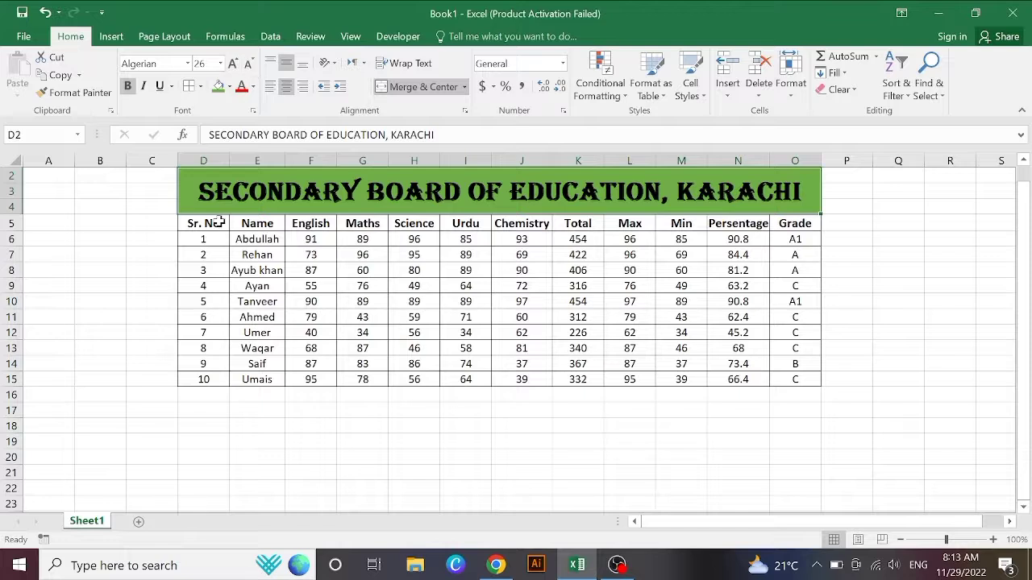
pyautogui.click(152, 287)
# Step: Fill the header row D5:O5 and Sr. No cells D6:D15 with Blue, Accent 1, Lighter 40%
pyautogui.moveTo(203, 224); pyautogui.dragTo(816, 227)
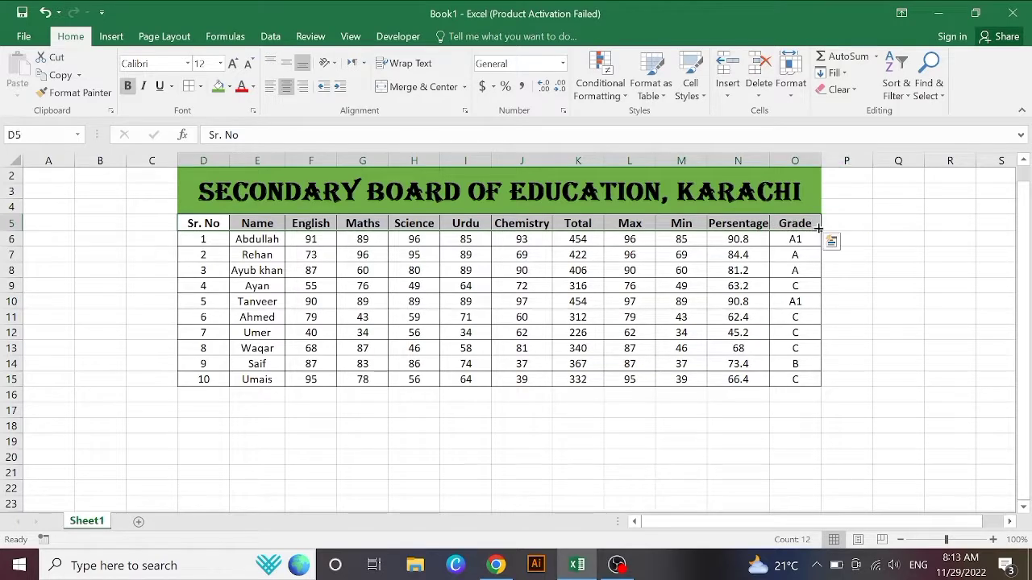
pyautogui.click(229, 87)
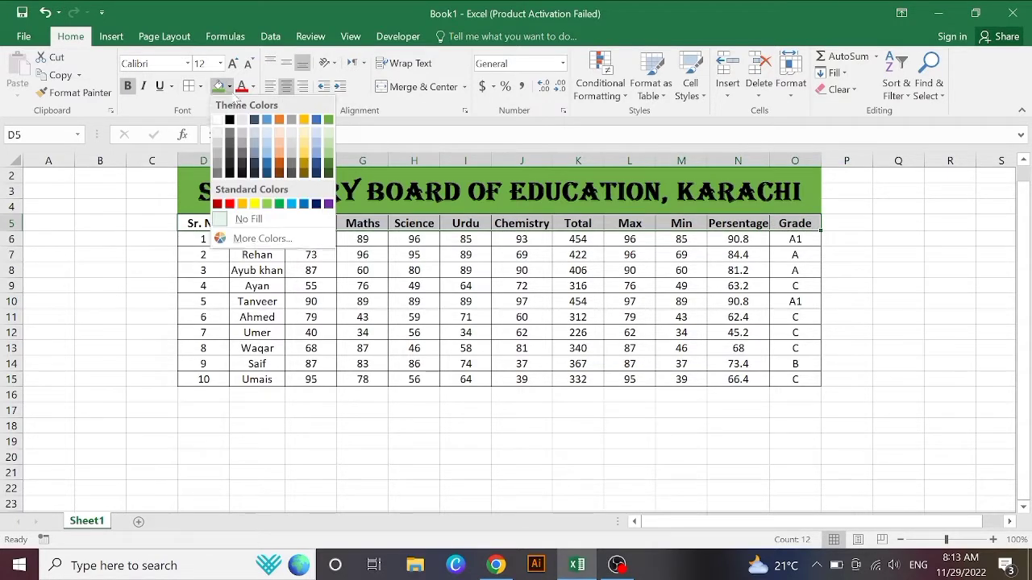
pyautogui.click(266, 156)
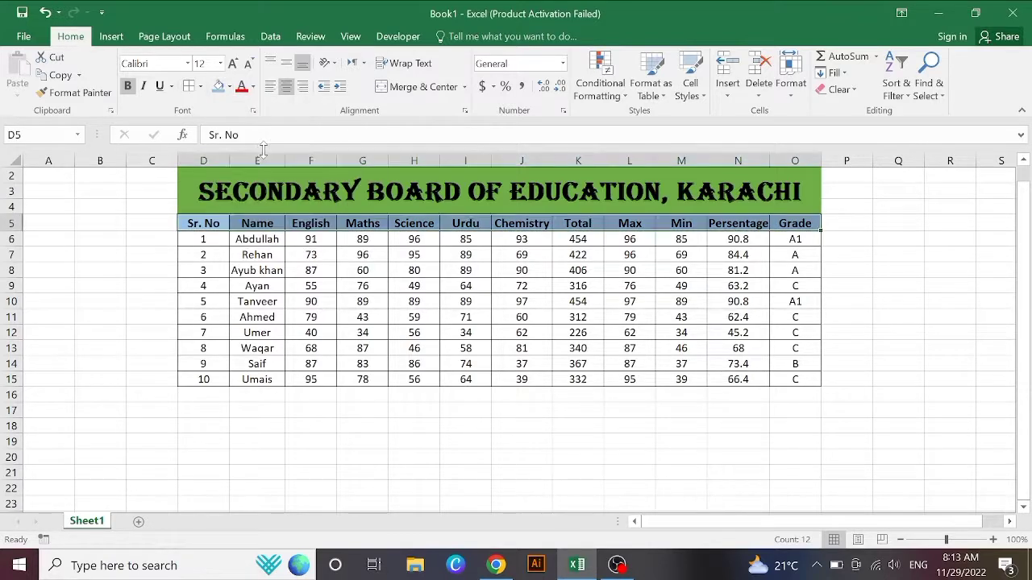
pyautogui.click(197, 245)
pyautogui.moveTo(197, 247); pyautogui.dragTo(201, 339)
pyautogui.moveTo(205, 366); pyautogui.dragTo(203, 377)
pyautogui.click(216, 89)
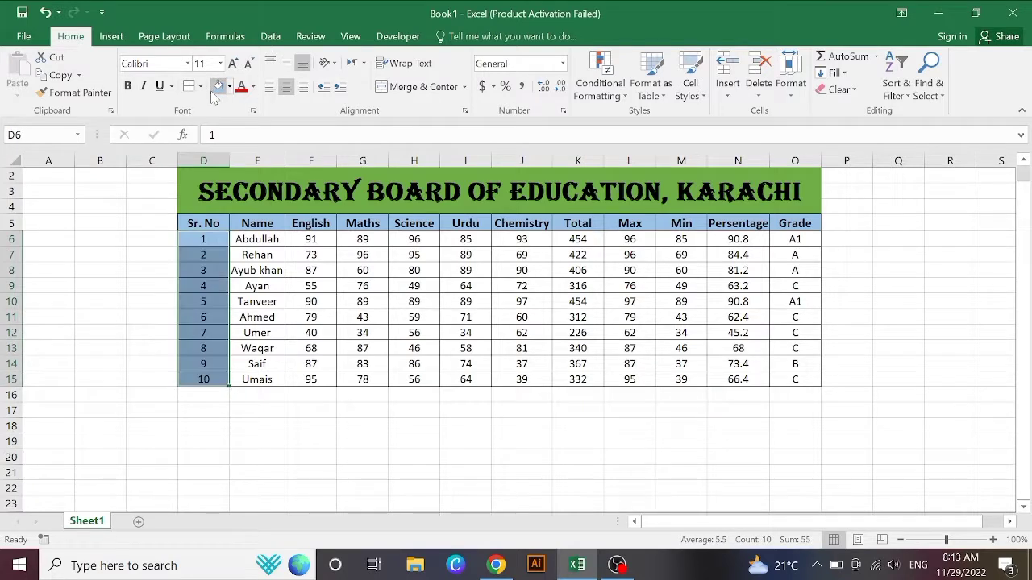
pyautogui.click(131, 268)
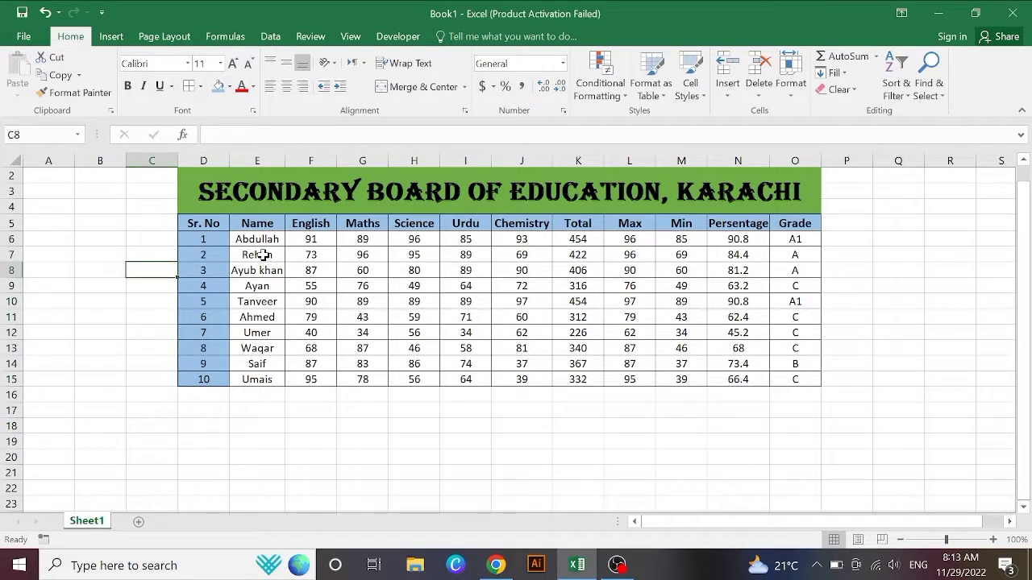
# Step: Fill the student data cells E6:O15 with Orange, Accent 2, Lighter 40%
pyautogui.moveTo(250, 239); pyautogui.dragTo(791, 377)
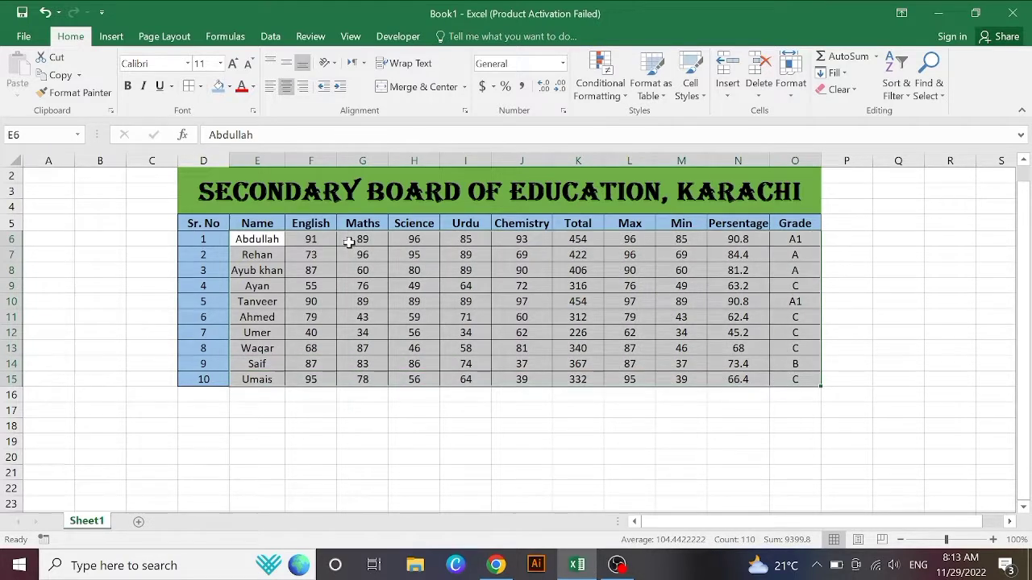
pyautogui.click(229, 86)
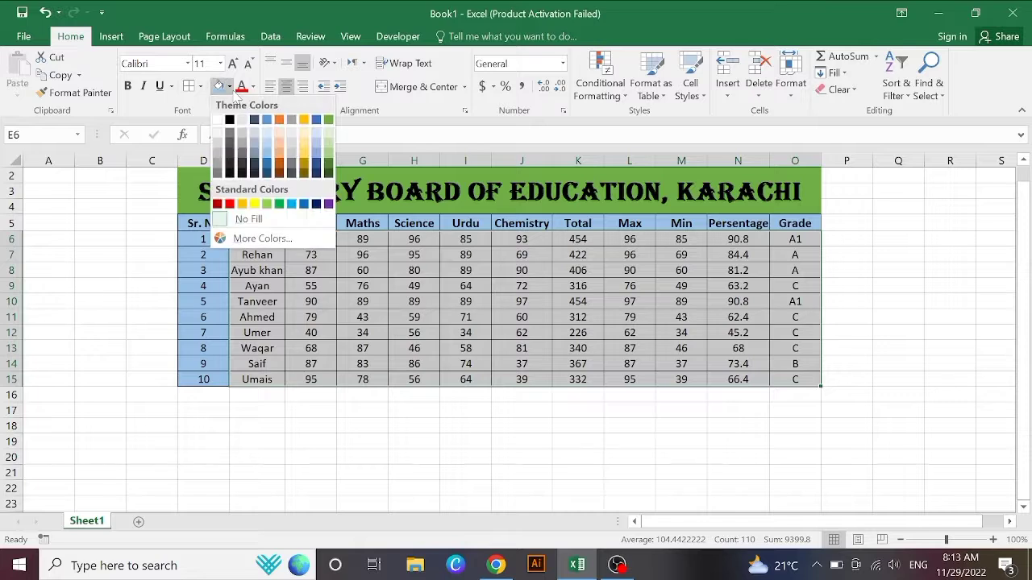
pyautogui.click(280, 151)
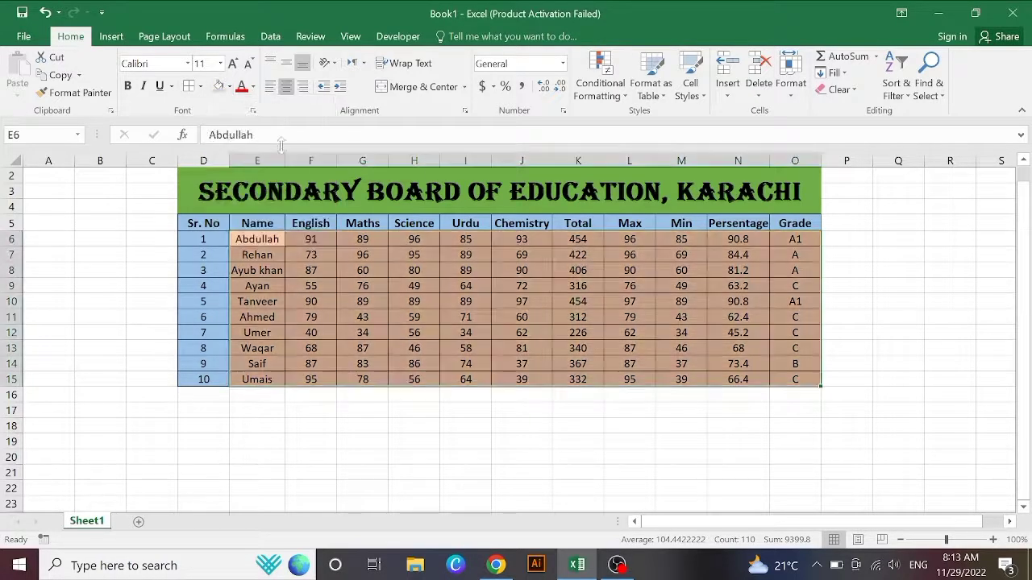
pyautogui.click(292, 444)
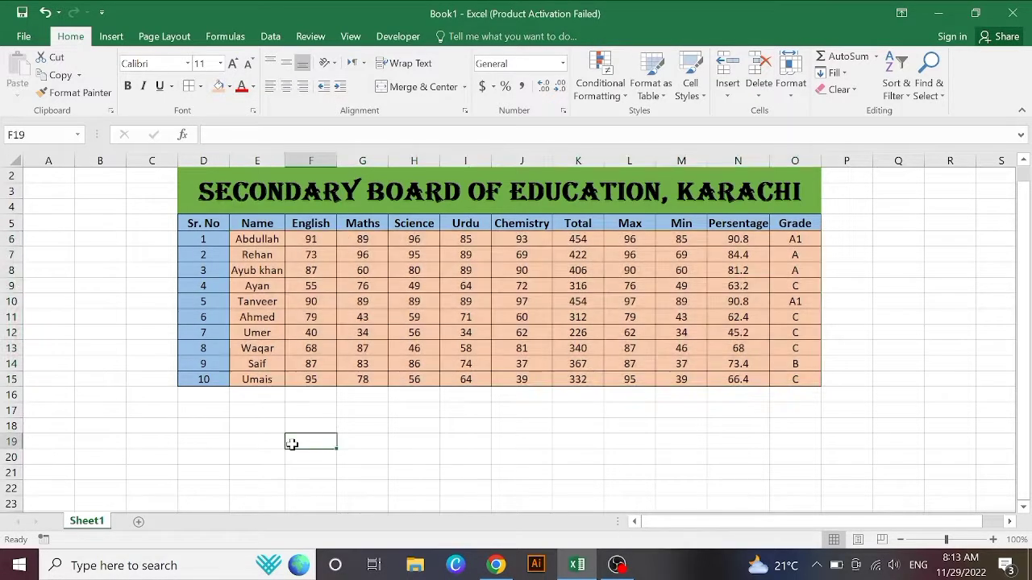
pyautogui.click(204, 424)
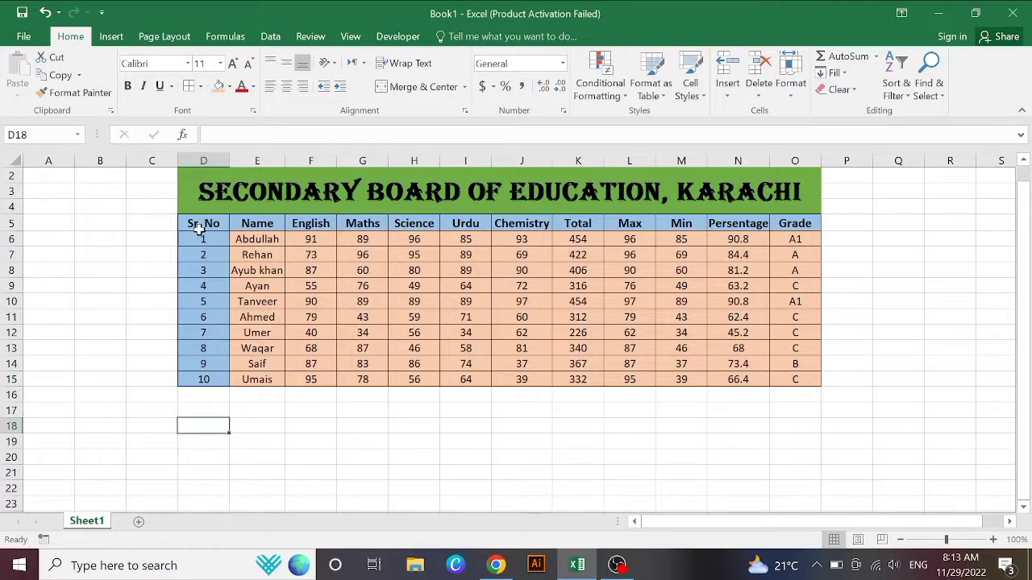
pyautogui.moveTo(184, 185); pyautogui.dragTo(272, 221)
pyautogui.hotkey('ctrl', 'c')
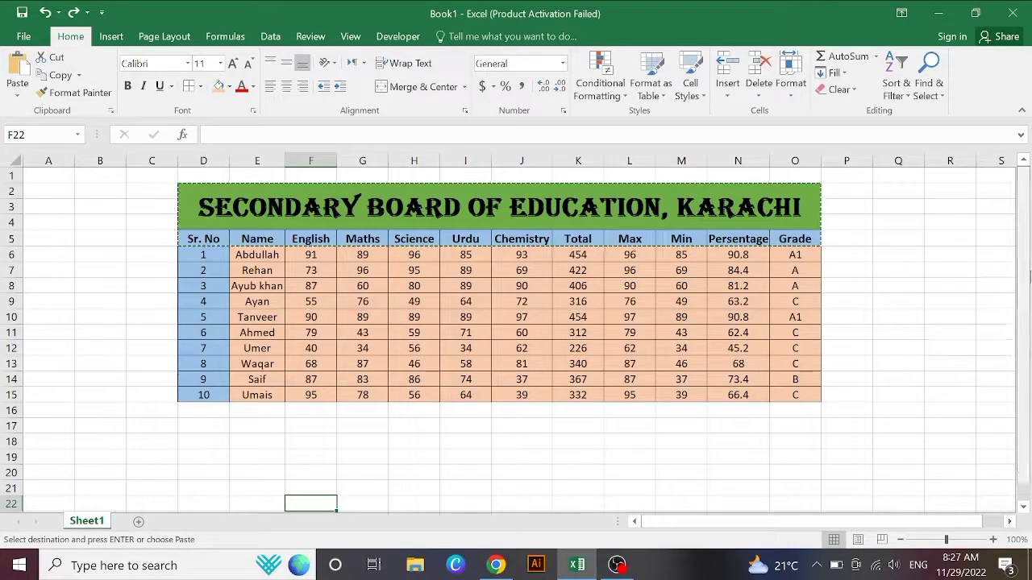
pyautogui.click(852, 327)
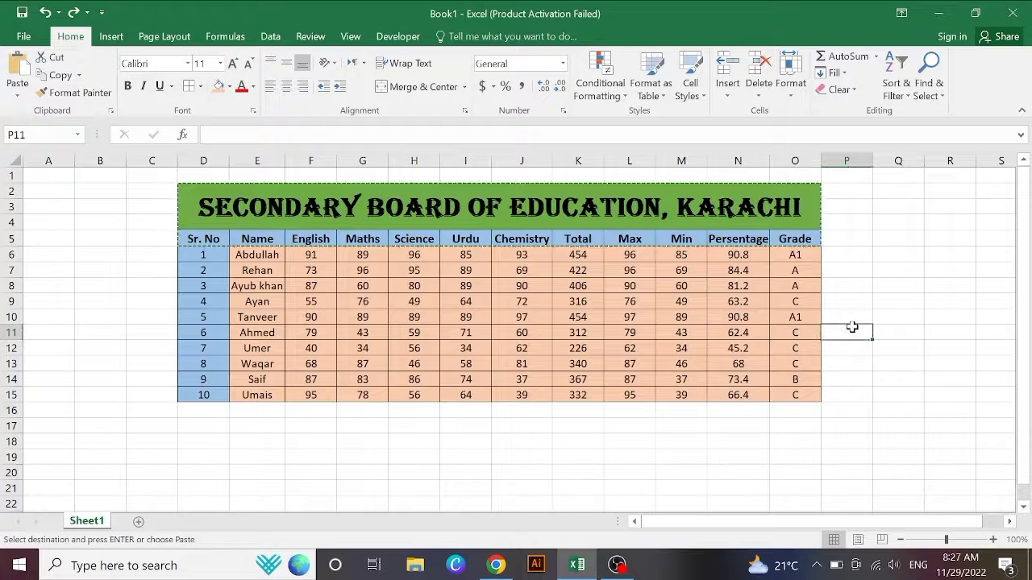
pyautogui.write('U')
pyautogui.click(914, 356)
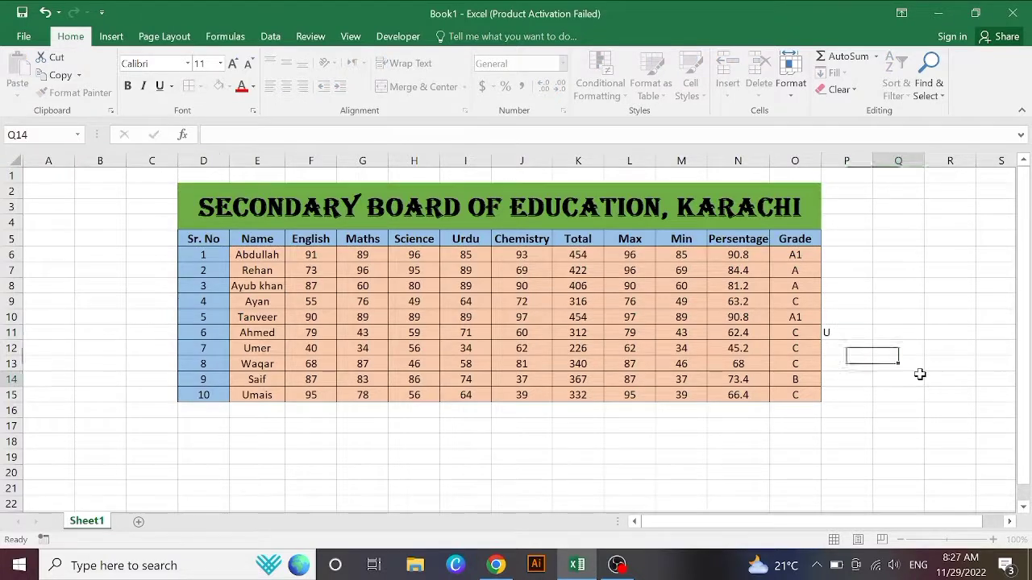
pyautogui.click(919, 375)
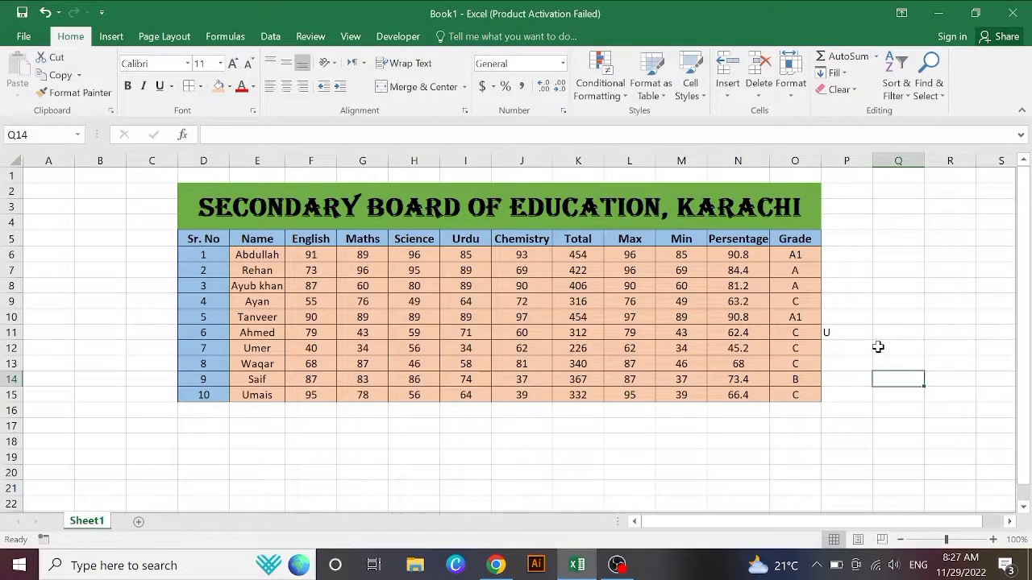
pyautogui.click(853, 332)
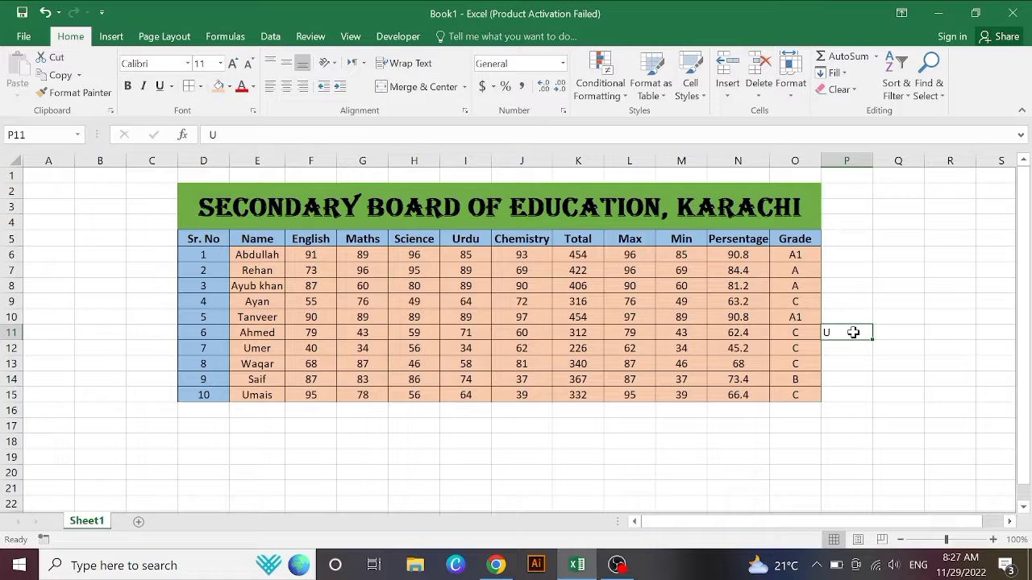
pyautogui.press('BackSpace')
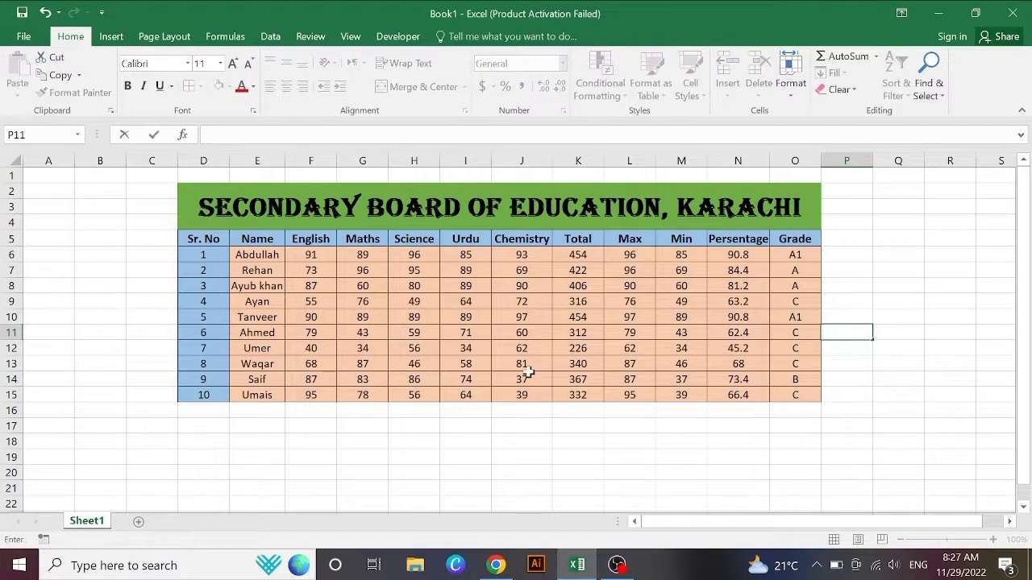
pyautogui.click(92, 415)
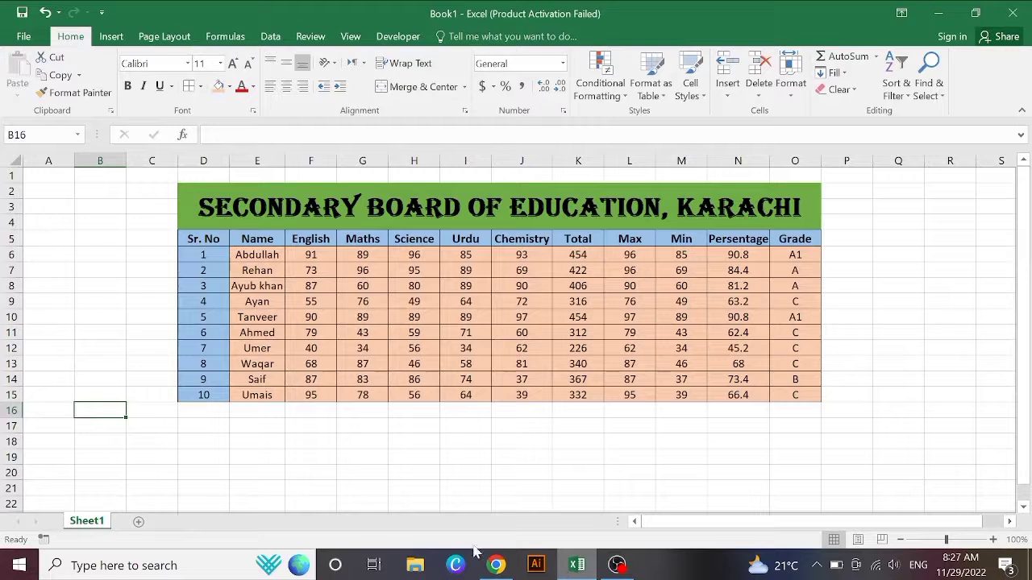
pyautogui.click(306, 504)
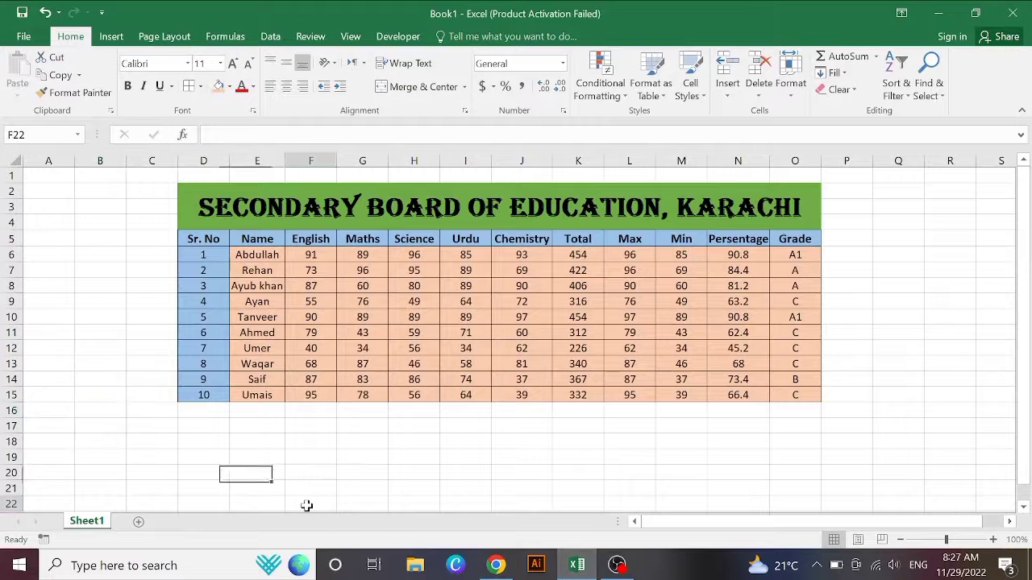
# Step: Save the workbook to the Desktop, replacing the default name Book1 with 4
pyautogui.click(10, 38)
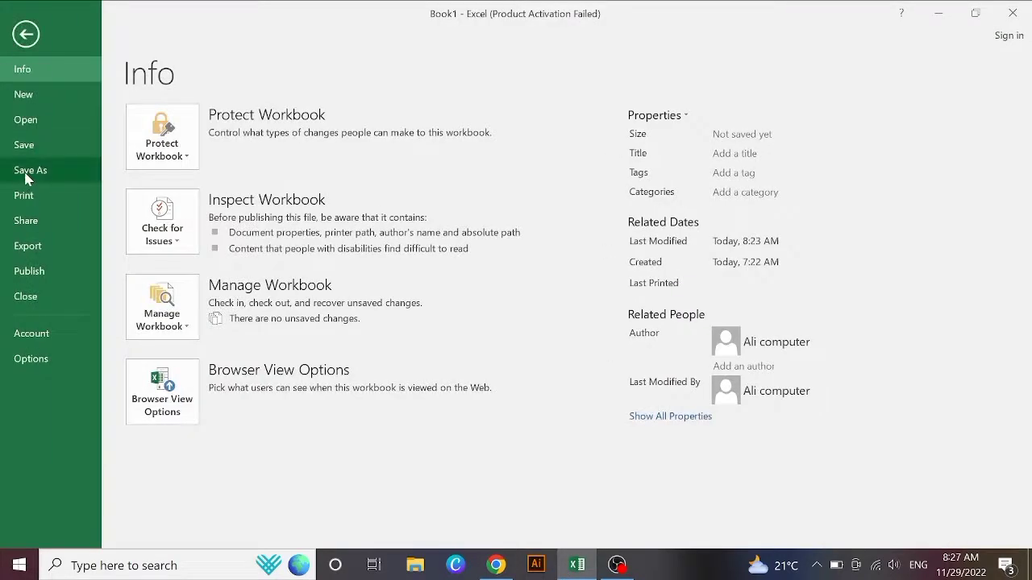
pyautogui.click(27, 177)
pyautogui.click(185, 245)
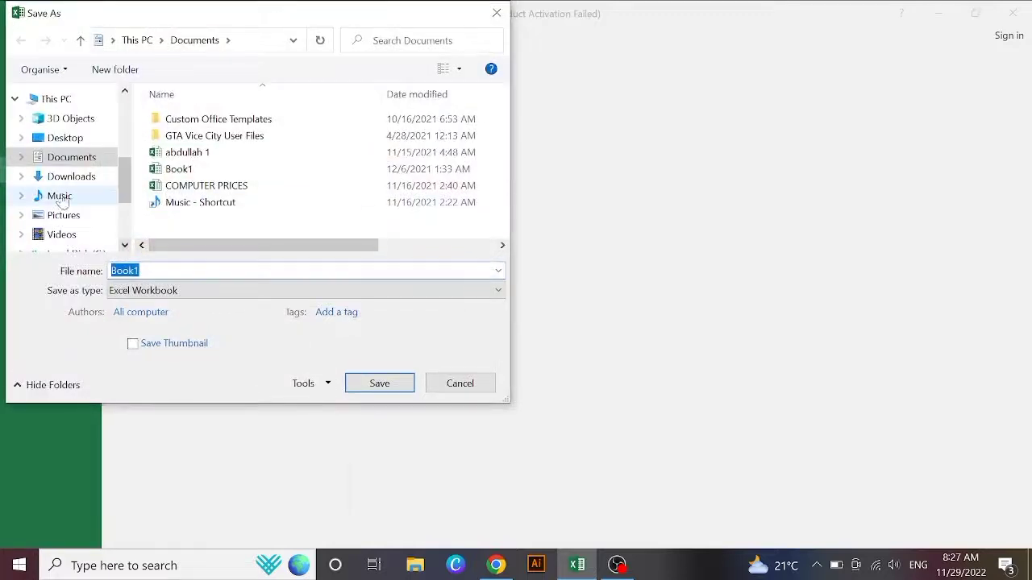
pyautogui.scroll(5, 123, 196)
pyautogui.click(65, 125)
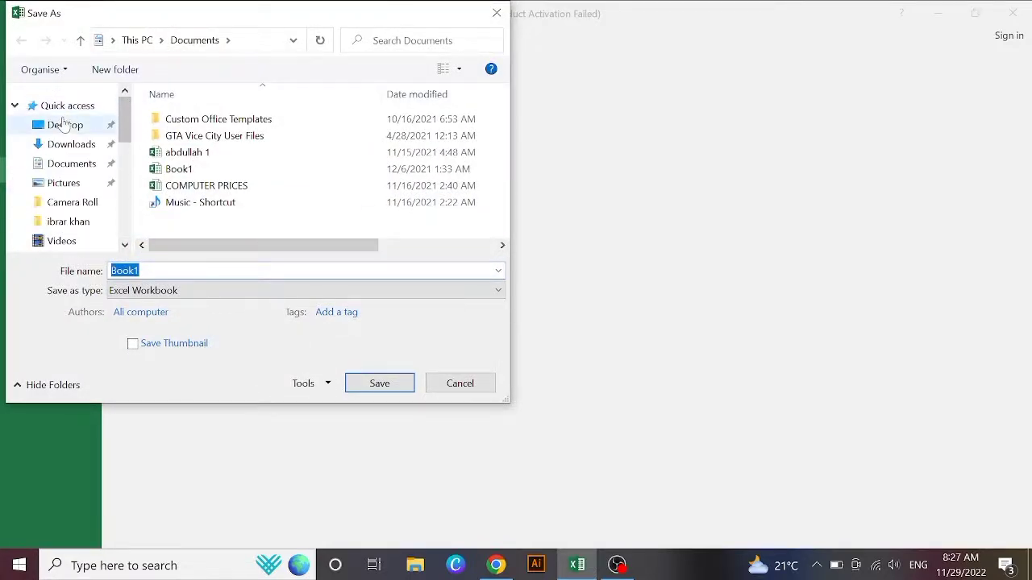
pyautogui.doubleClick(125, 271)
pyautogui.press('BackSpace')
pyautogui.write('MA')
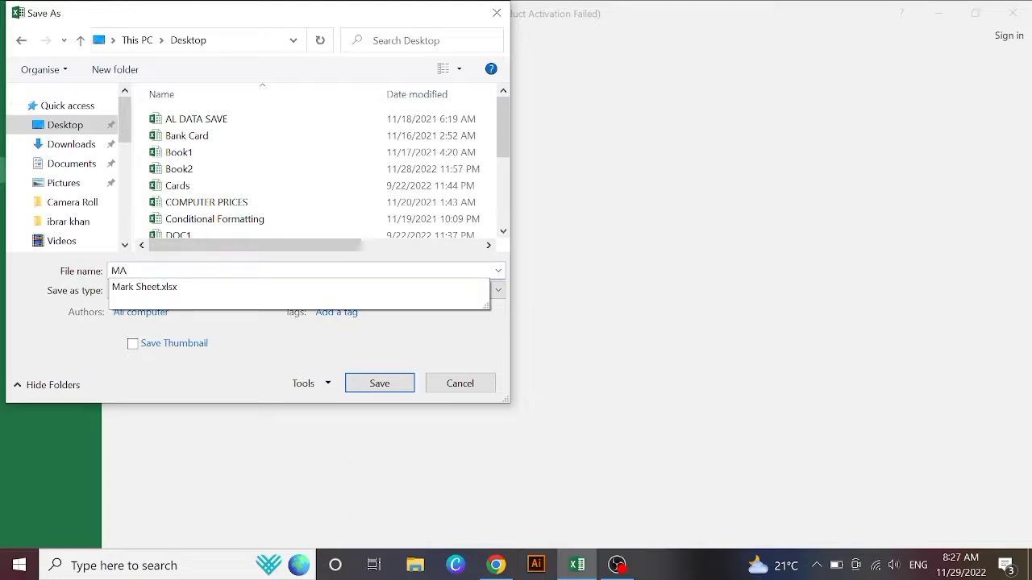
pyautogui.press('BackSpace')
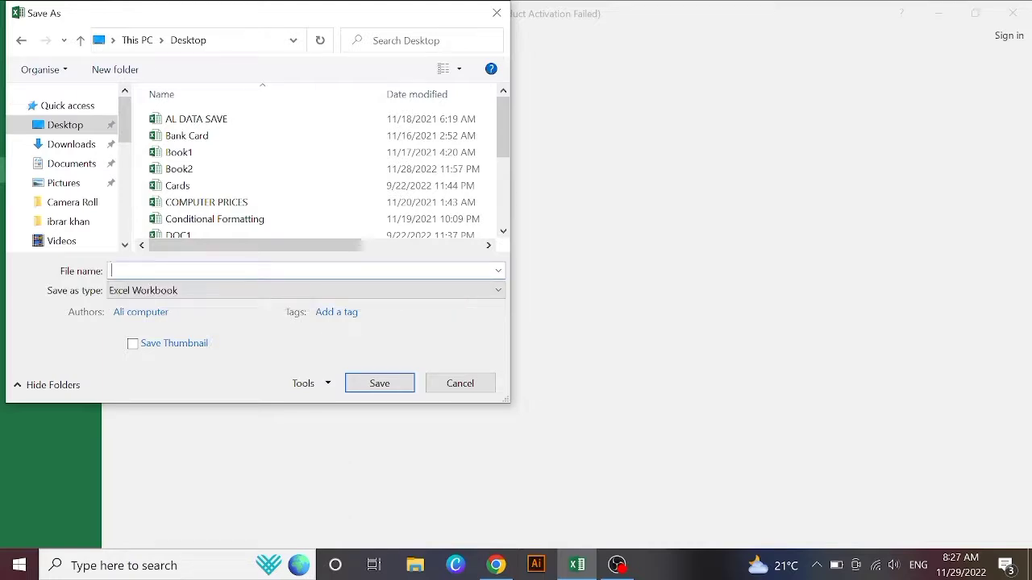
pyautogui.click(366, 390)
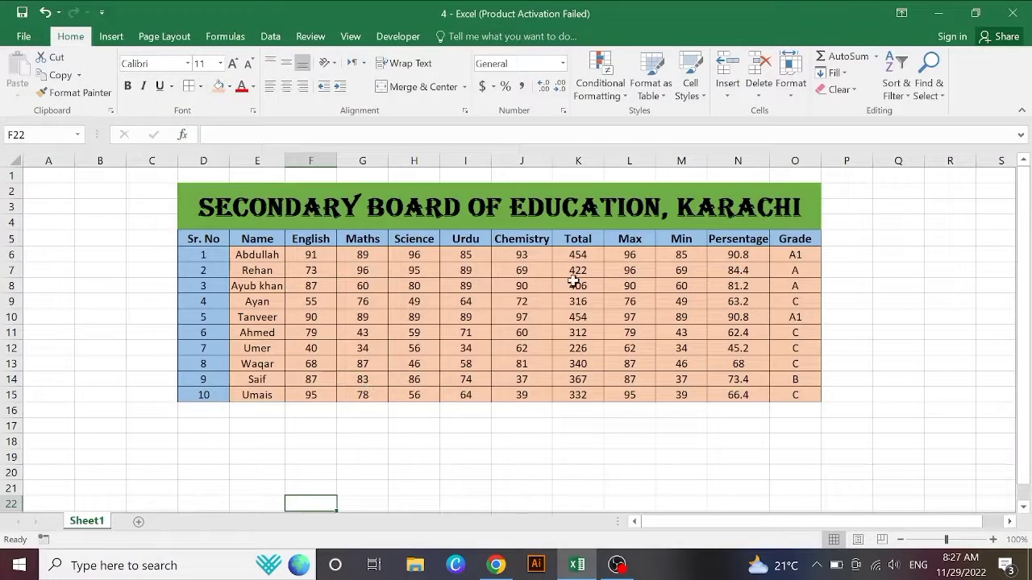